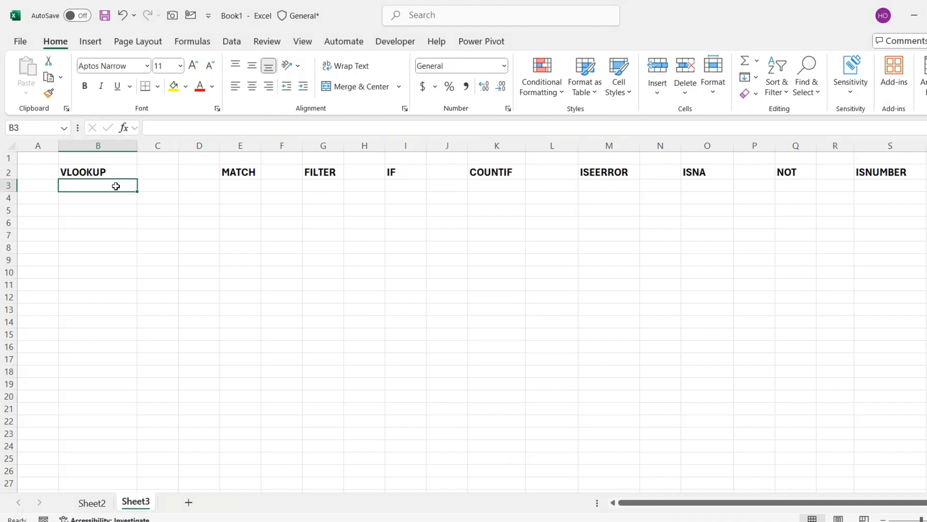
- Display the VLOOKUP function's argument syntax in cell B3 and discard the unfinished formula
type("=vlo")
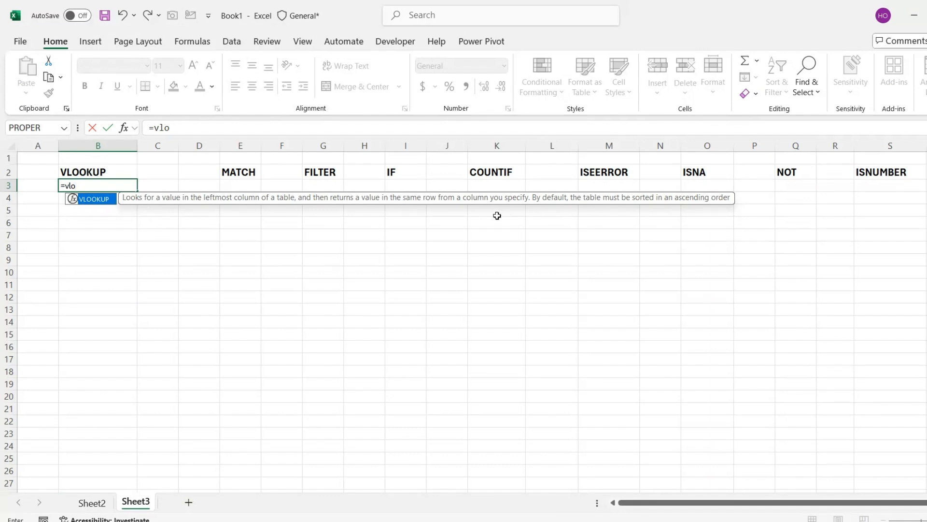
key("Tab")
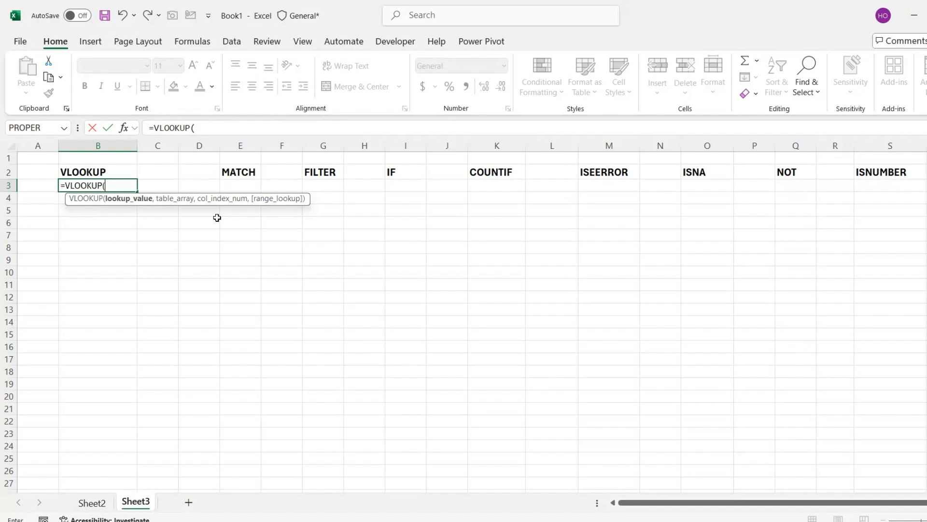
key("BackSpace")
key("BackSpace")
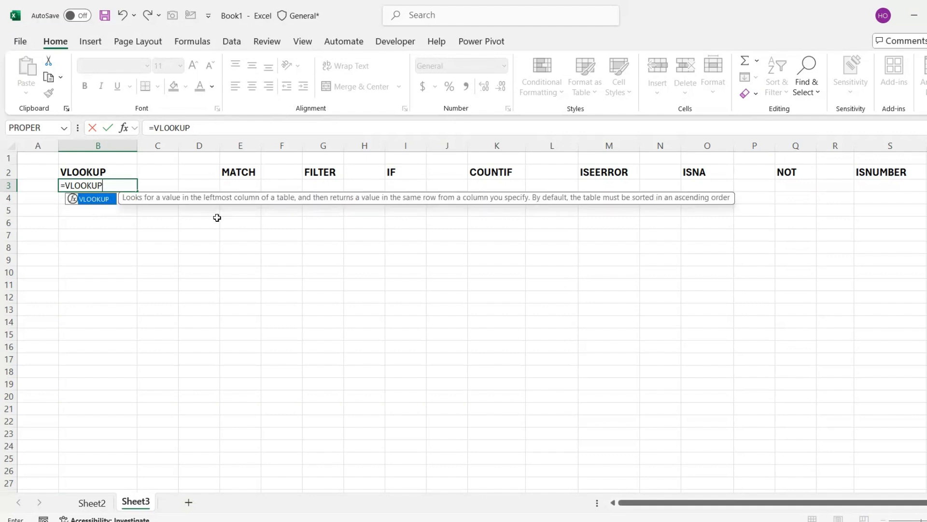
key("Escape")
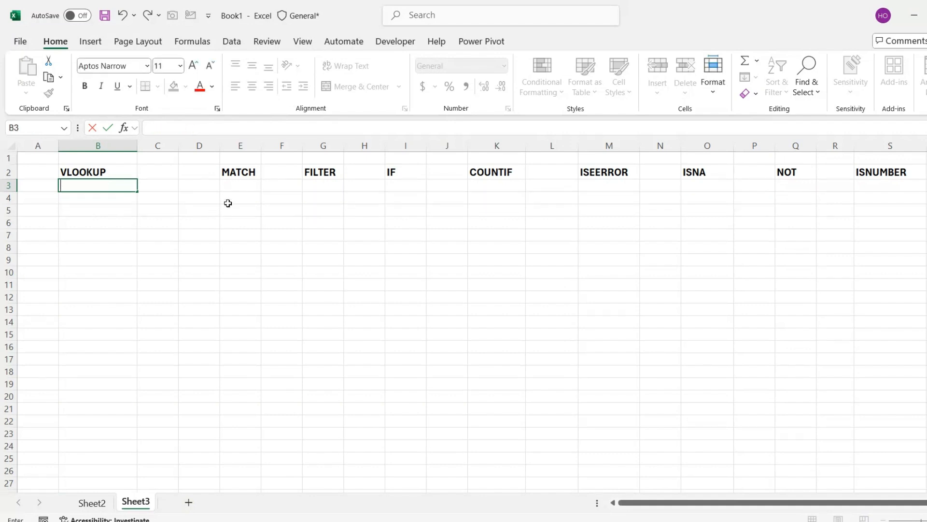
- Start a MATCH formula in cell E3, below the MATCH heading, to view its description and argument syntax
left_click(248, 188)
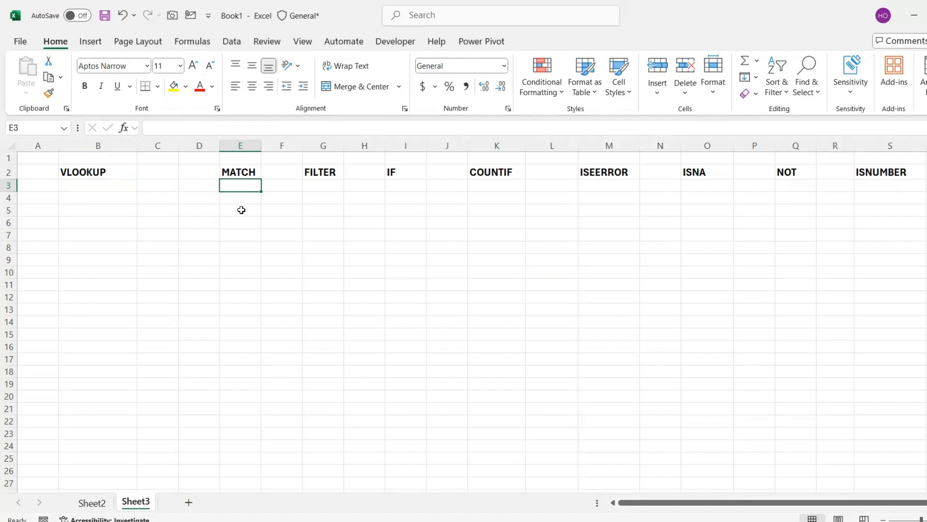
type("=mat")
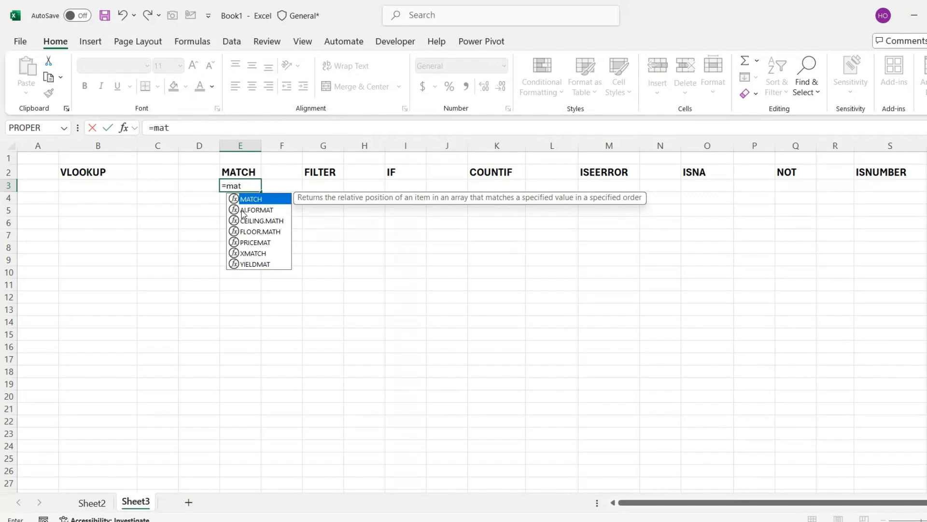
key("Tab")
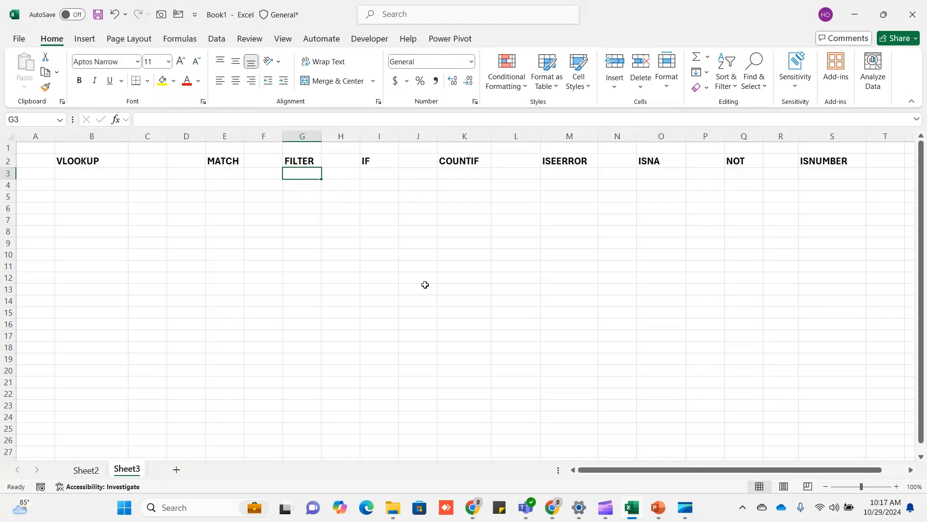
- Display the FILTER function's argument syntax in cell G3 and leave the cell empty again
type("=fil")
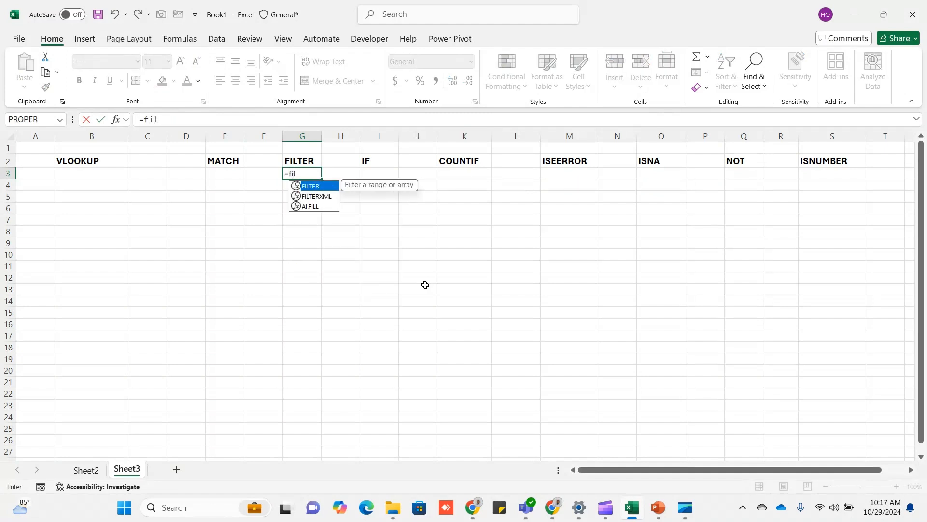
key("Tab")
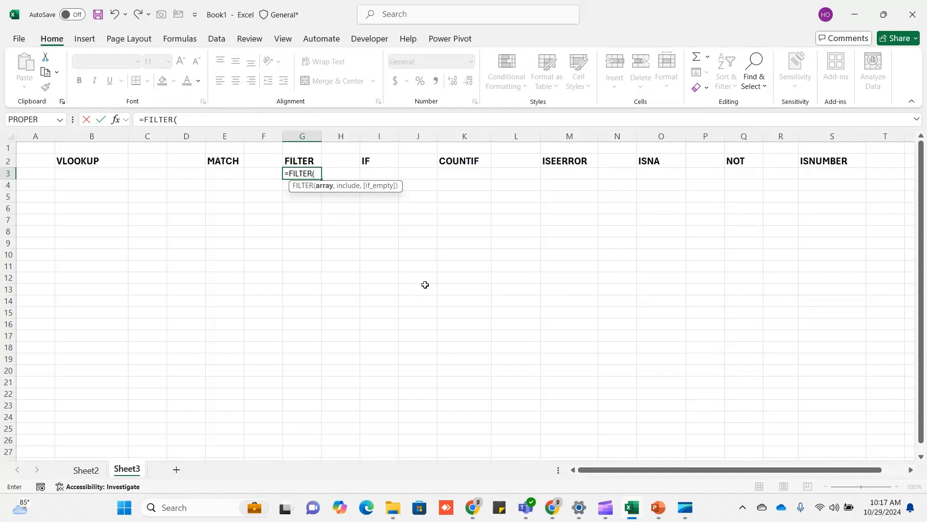
key("BackSpace")
key("BackSpace")
key("BackSpace")
key("BackSpace")
key("BackSpace")
key("BackSpace")
key("BackSpace")
key("BackSpace")
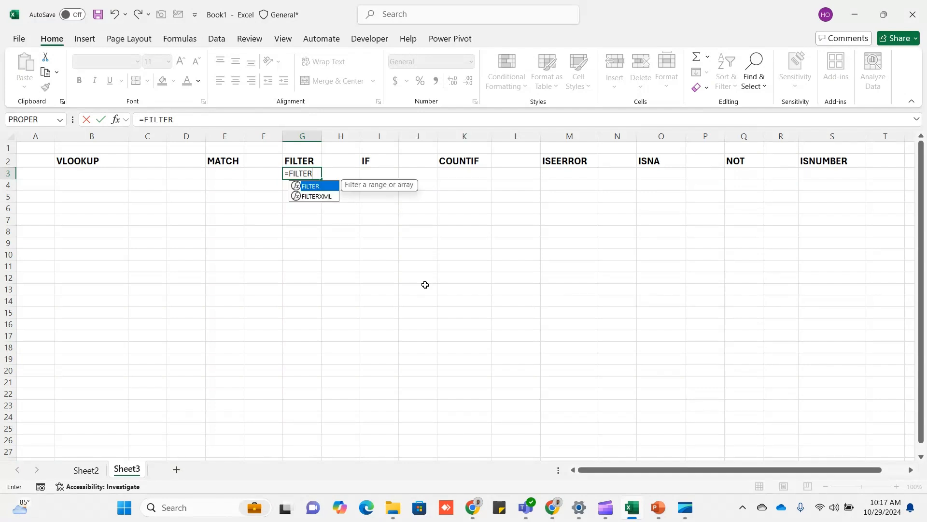
key("Return")
- Start a new formula in cell I3, below the IF heading
key("Right")
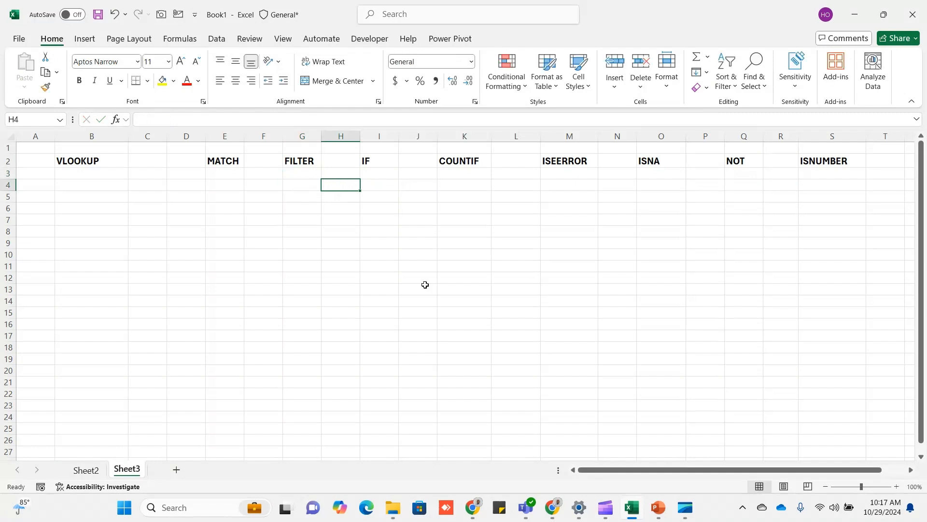
key("Right")
key("Up")
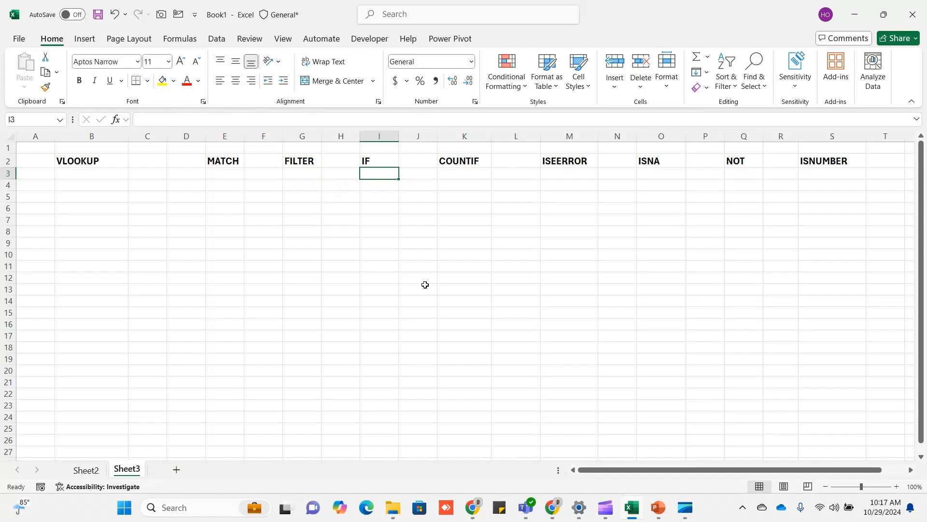
type("=")
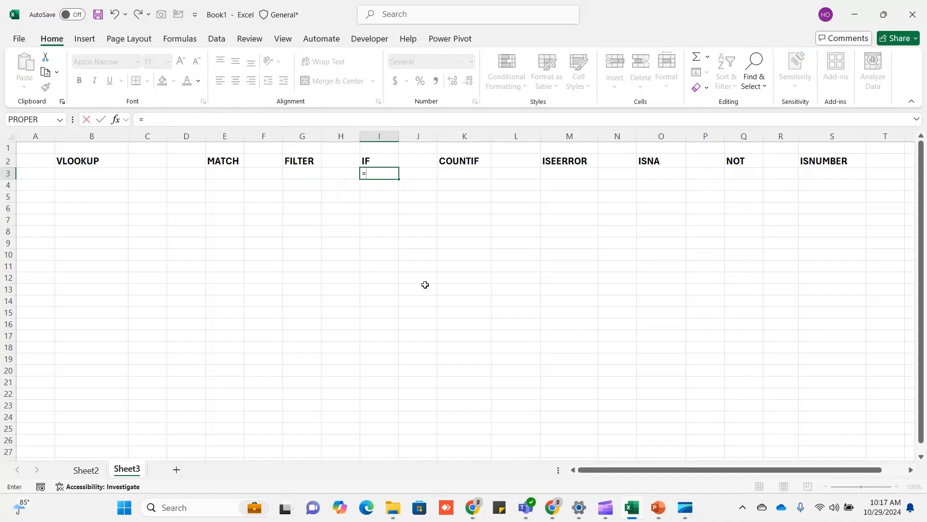
type("fil")
key("Tab")
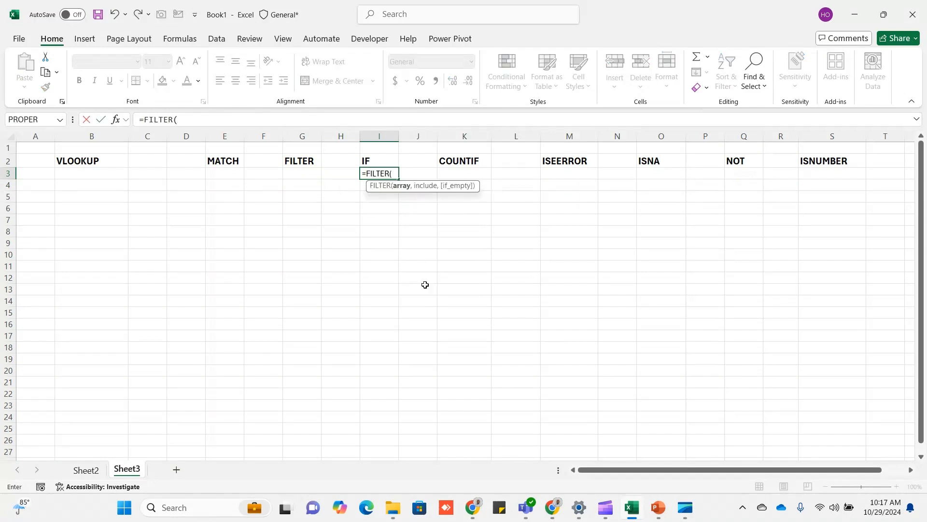
key("BackSpace")
key("BackSpace")
key("BackSpace")
key("BackSpace")
key("BackSpace")
key("BackSpace")
key("BackSpace")
- Display the IF function's argument syntax in cell I3's open formula and clear the entry
type("if")
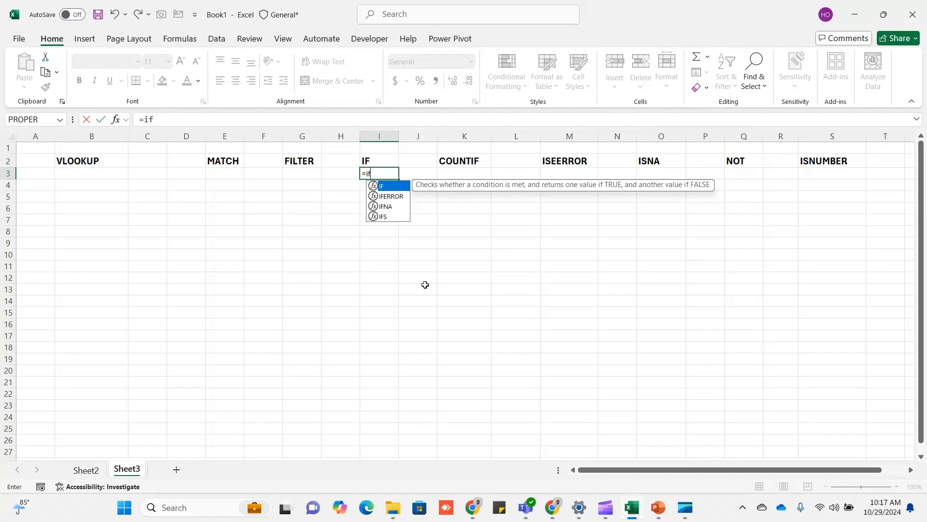
key("Tab")
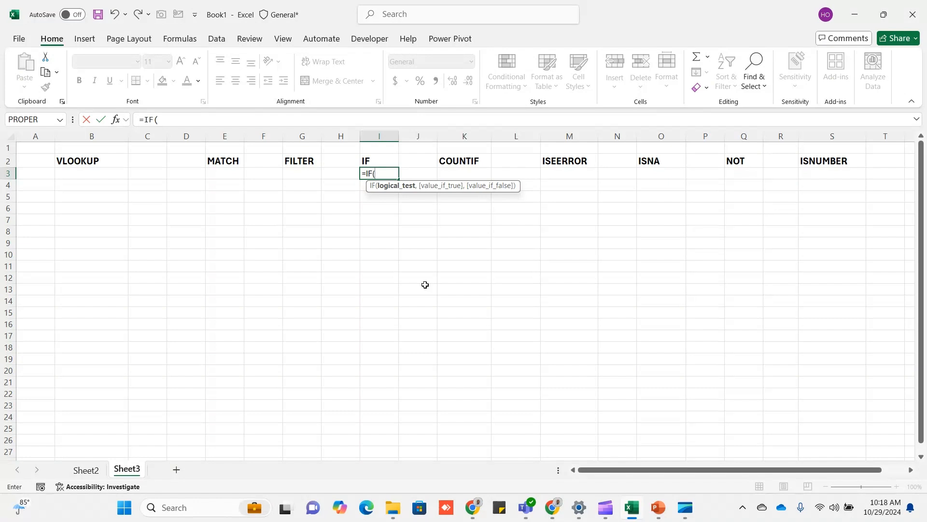
key("BackSpace")
key("BackSpace")
key("BackSpace")
key("BackSpace")
- Display the COUNTIF function's argument syntax in cell K3 and discard the unfinished formula
key("Right")
key("Right")
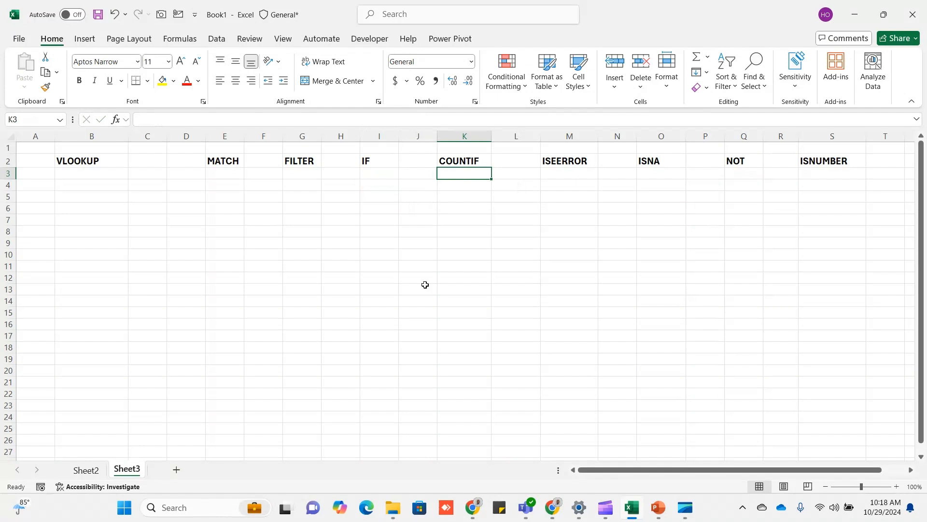
type("=")
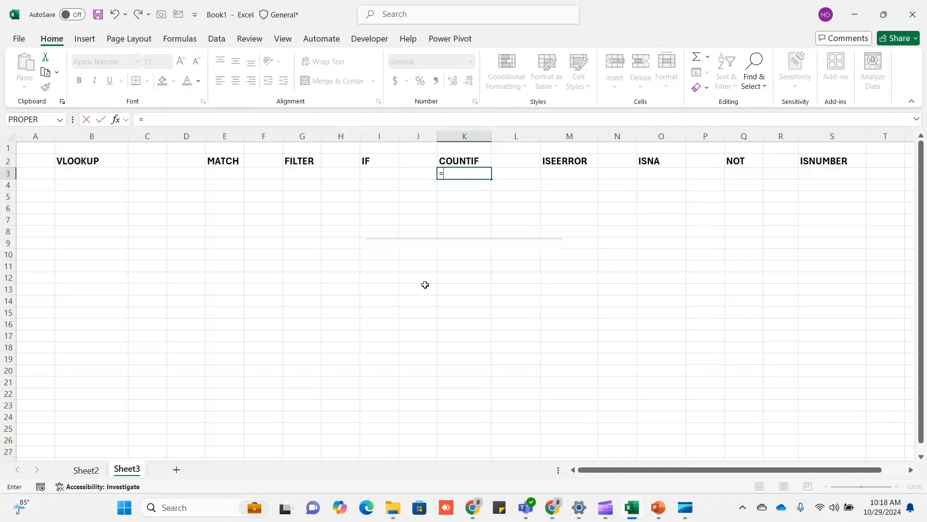
type("countif(")
key("Tab")
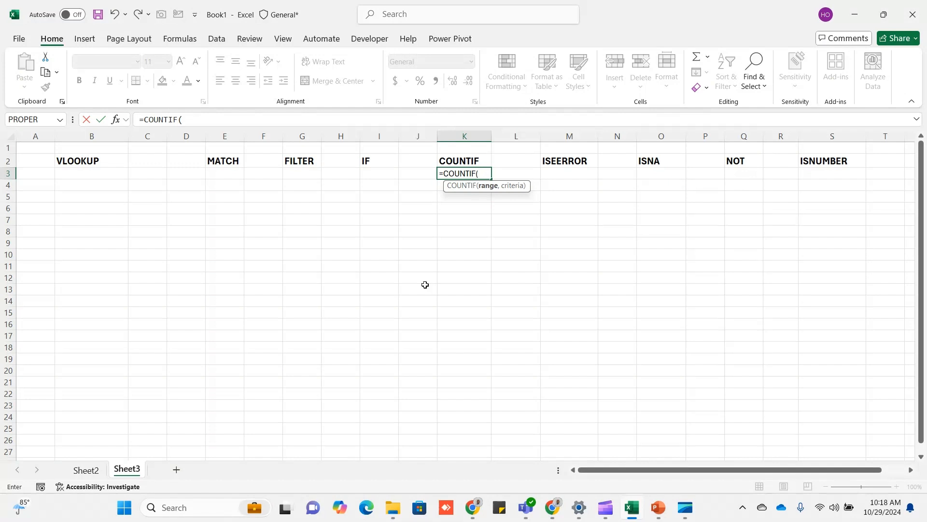
key("BackSpace")
key("Escape")
- Display the ISERROR function's argument syntax in cell M3 and discard the unfinished formula
key("Right")
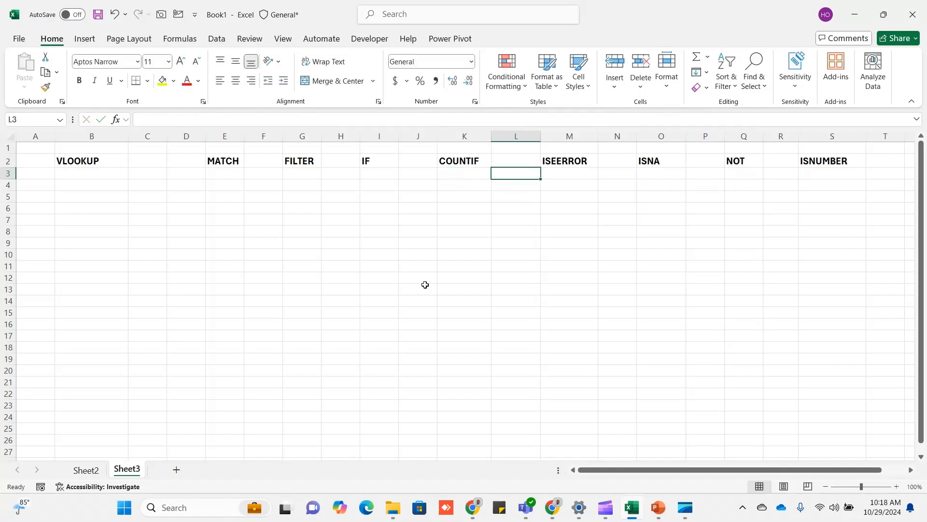
key("Right")
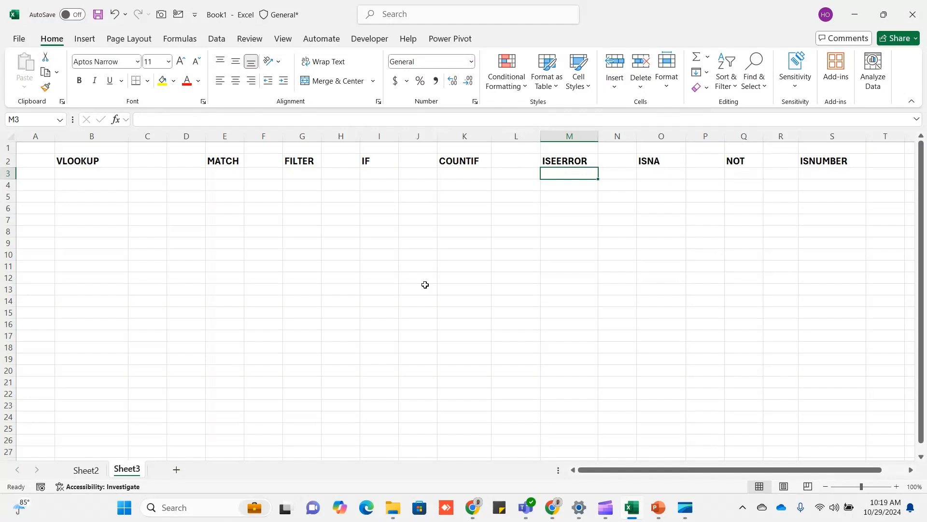
type("=i")
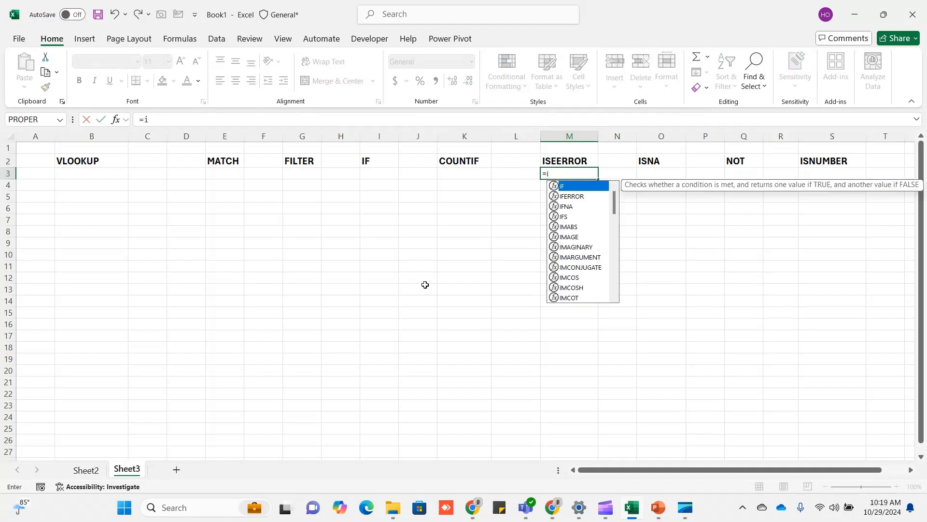
type("serr")
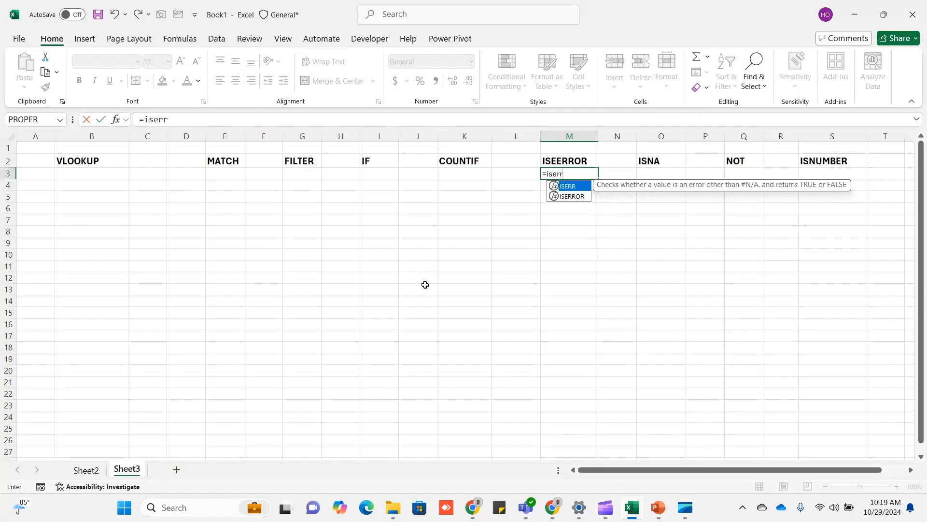
key("Down")
key("Tab")
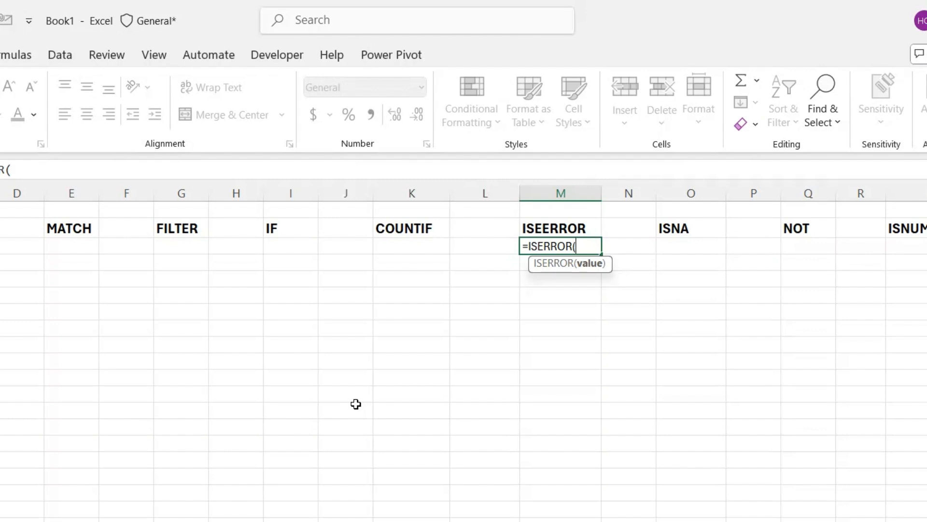
key("BackSpace")
key("Escape")
- Display the ISNA function's description and argument syntax in cell O3 and clear the unfinished formula
key("Right")
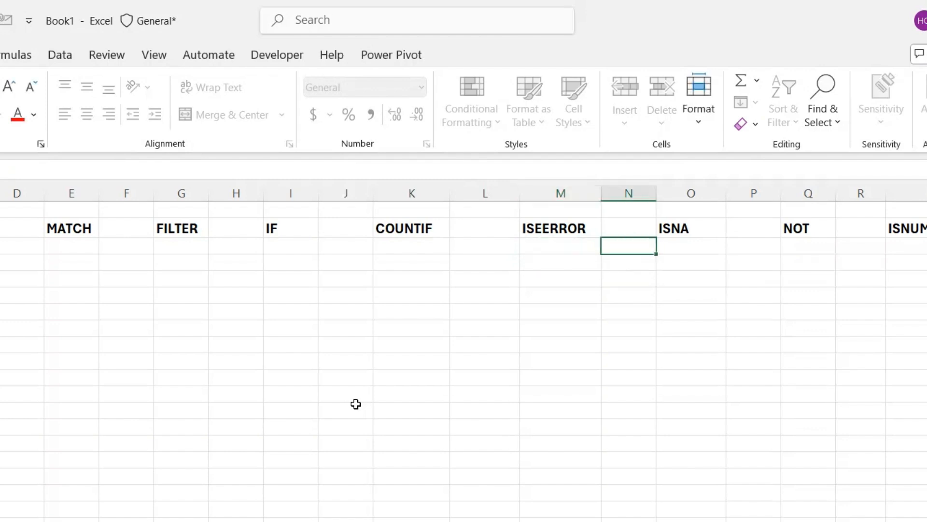
key("Right")
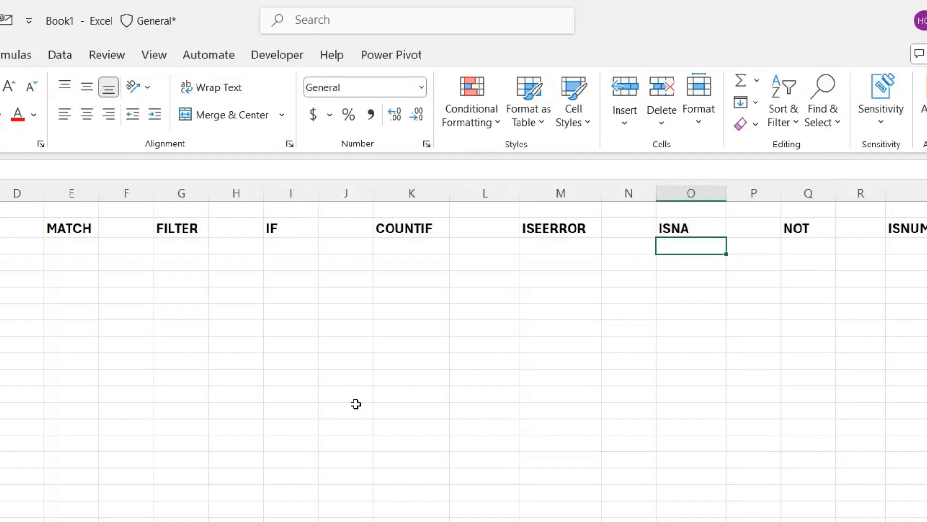
type("=is")
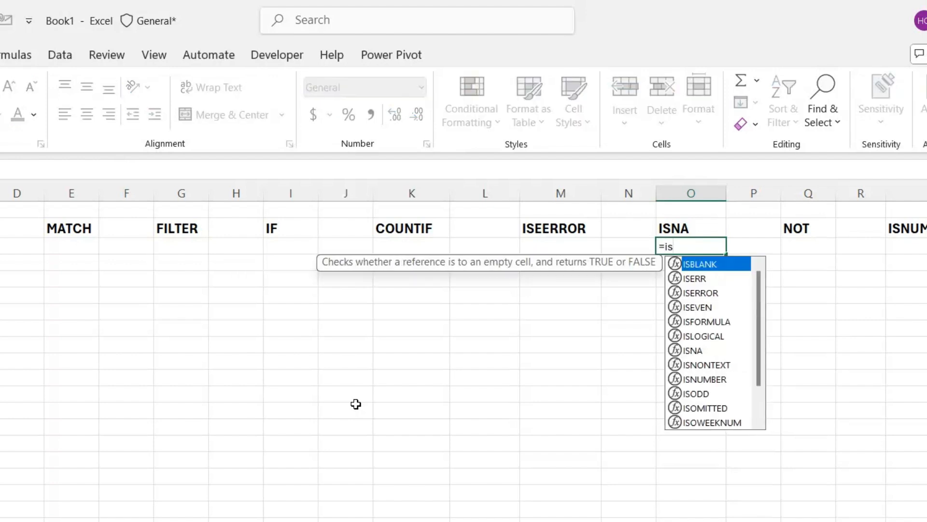
type("na")
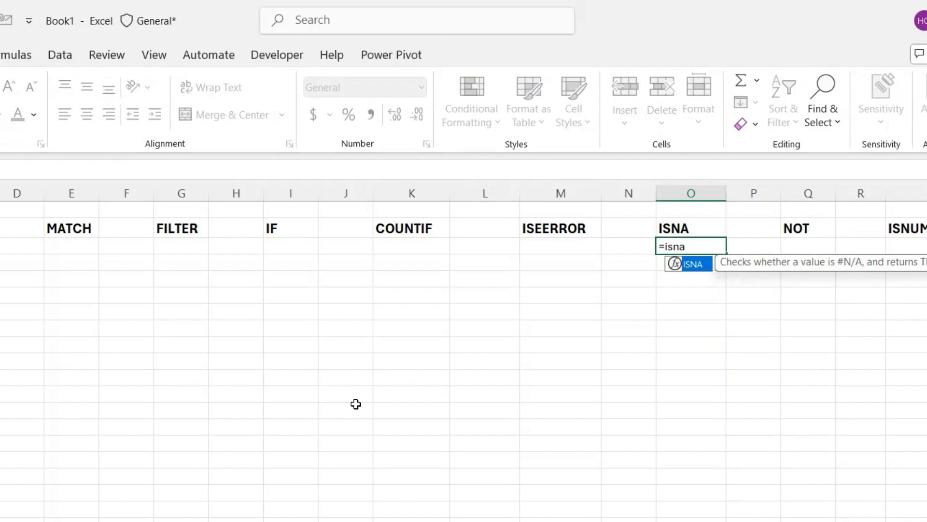
key("Tab")
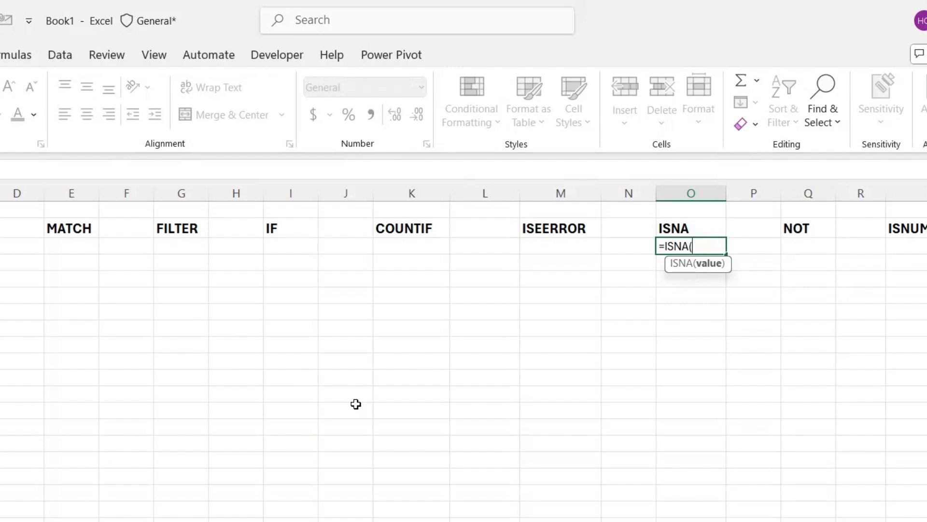
key("BackSpace")
key("BackSpace")
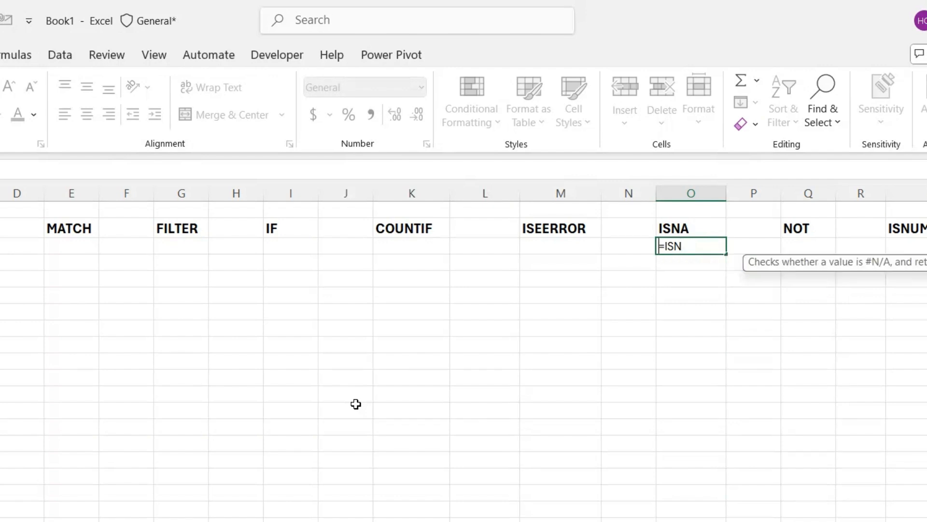
key("BackSpace")
key("BackSpace")
key("BackSpace")
key("BackSpace")
- Display the NOT function's argument syntax in cell Q3 and discard the unfinished formula
key("Tab")
key("Tab")
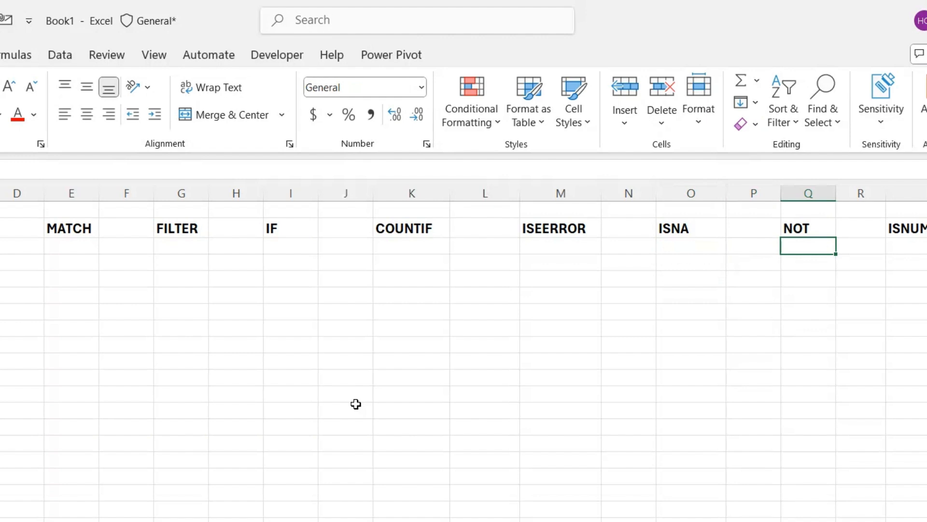
type("=not")
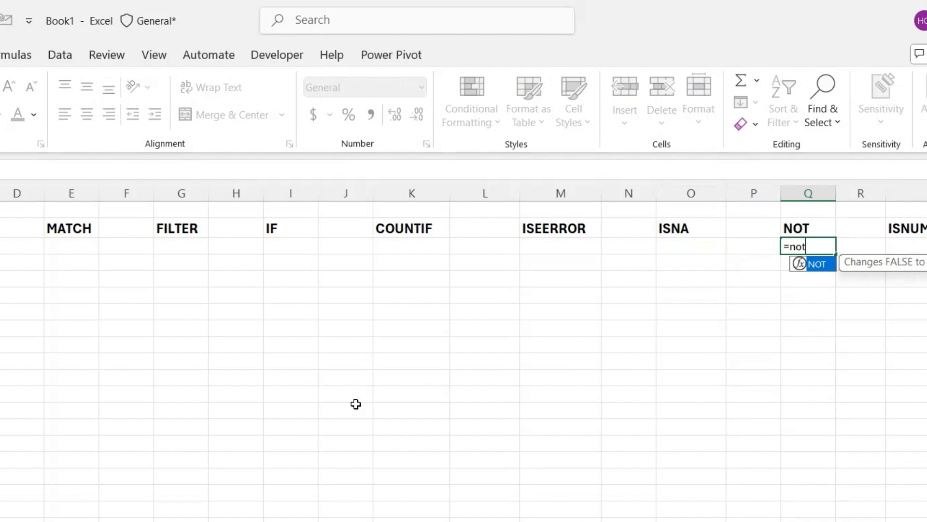
key("Tab")
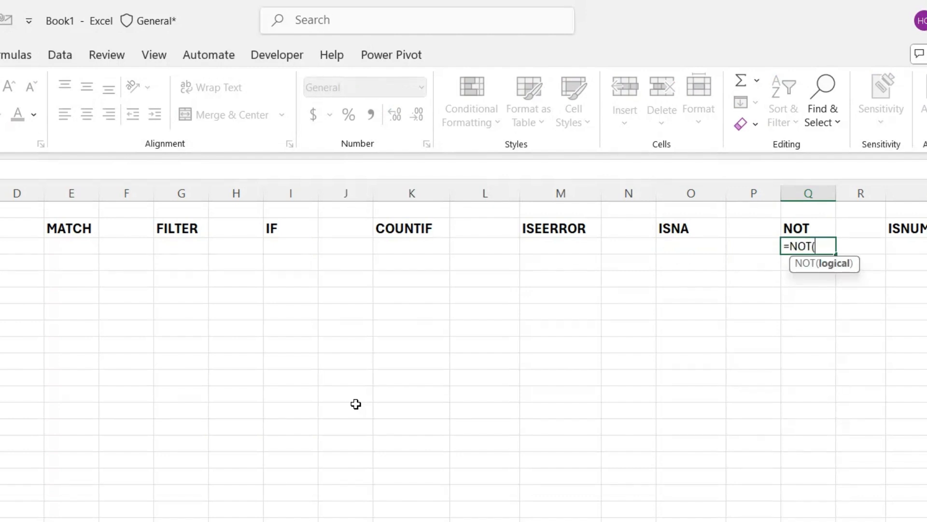
key("BackSpace")
key("BackSpace")
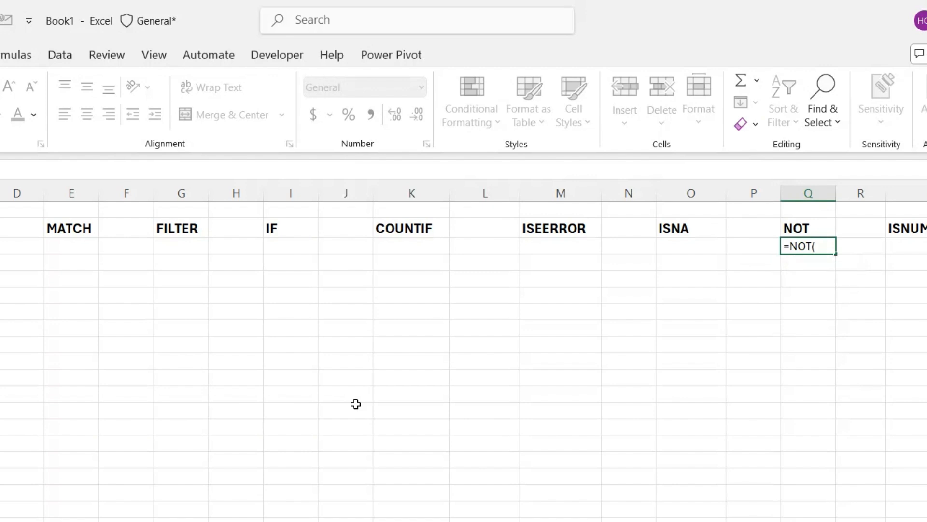
key("Escape")
key("Escape")
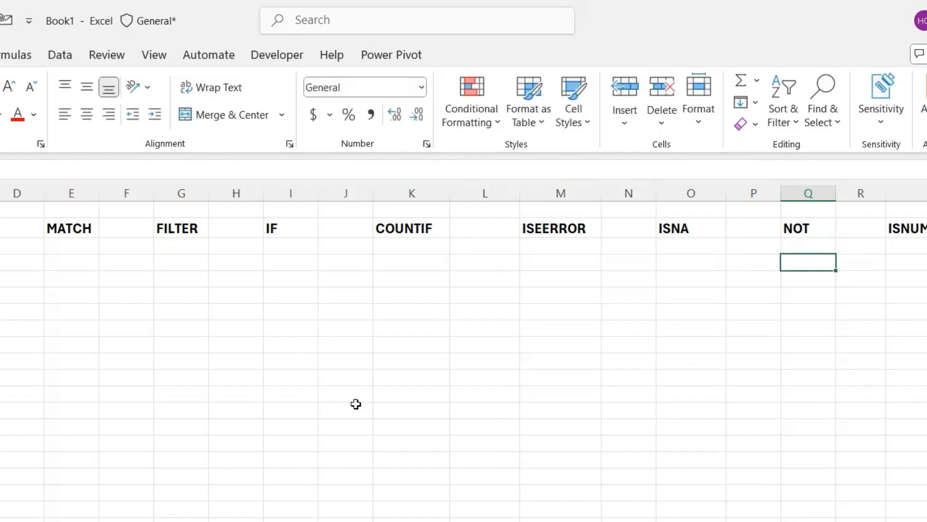
- Enter the formula =ISNUMBER(7) in cell S3 under the ISNUMBER heading
key("Right")
key("Up")
key("Right")
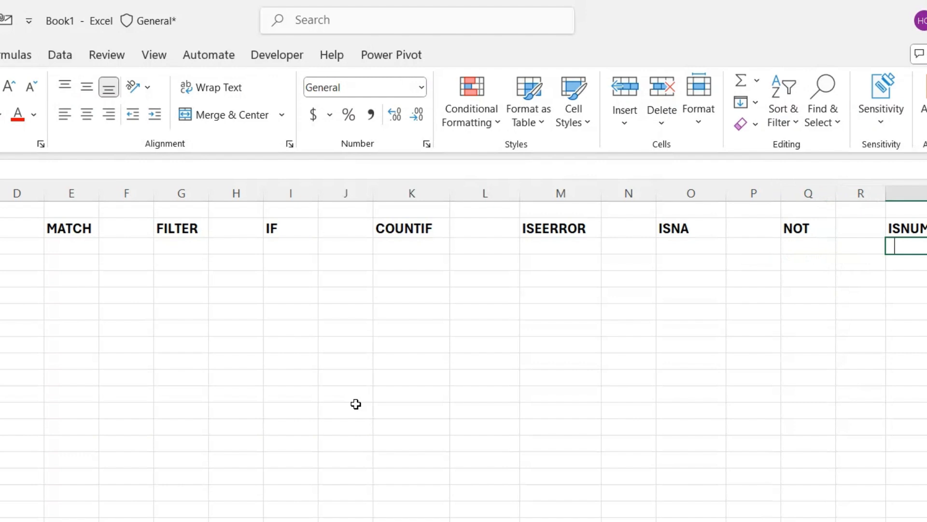
type("=si")
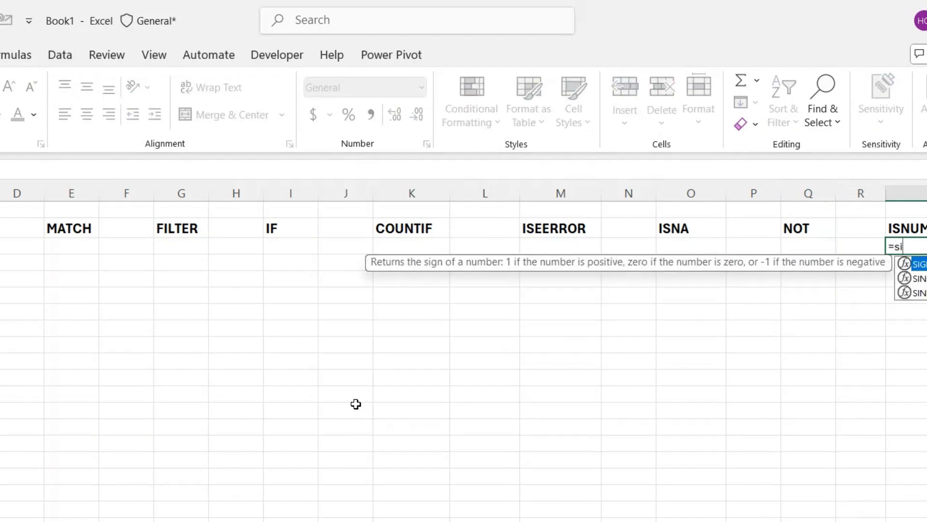
key("BackSpace")
key("BackSpace")
type("isn")
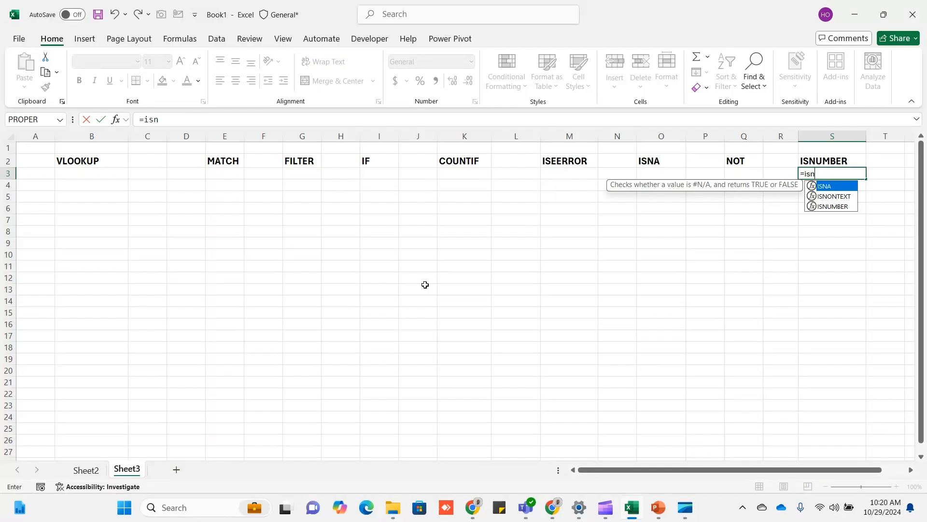
key("Down")
key("Down")
key("Tab")
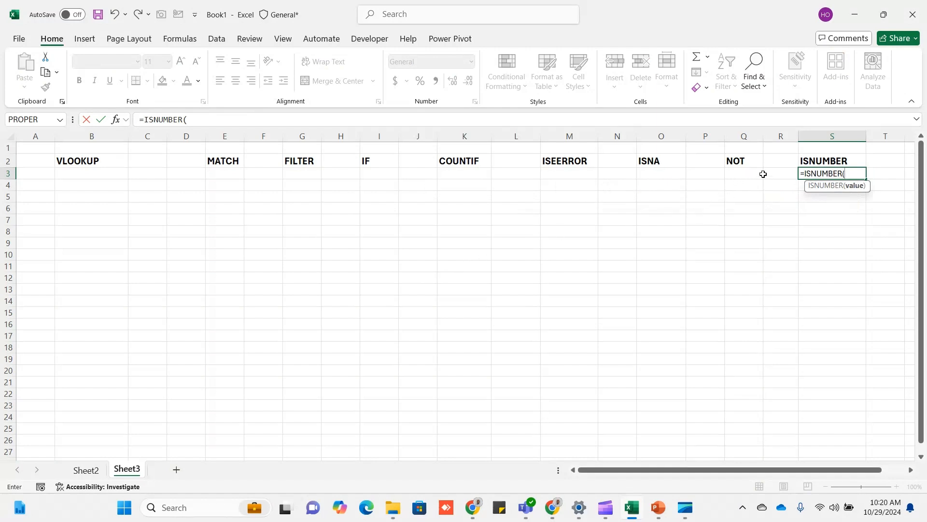
type("7")
key("Return")
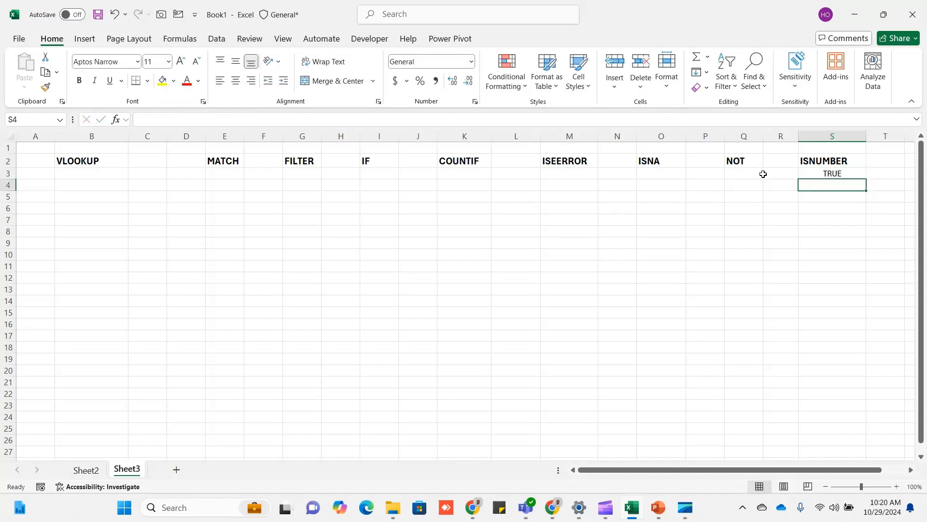
- Change the ISNUMBER formula in cell S3 to check test instead, giving =ISNUMBER(test)
key("Up")
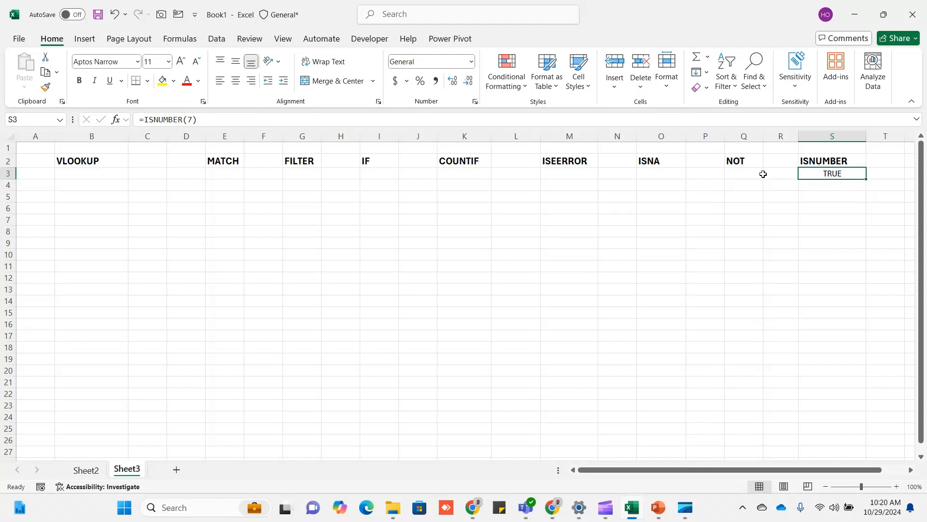
left_click(699, 117)
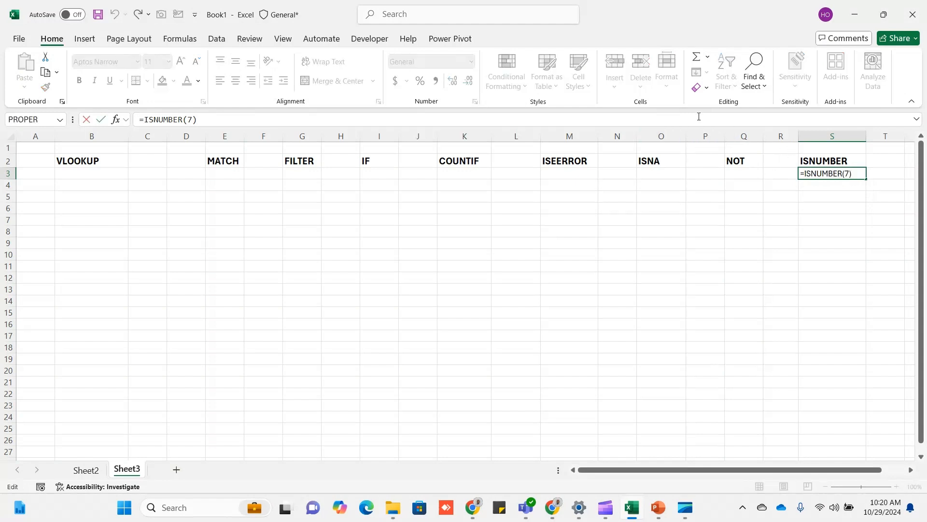
key("BackSpace")
key("BackSpace")
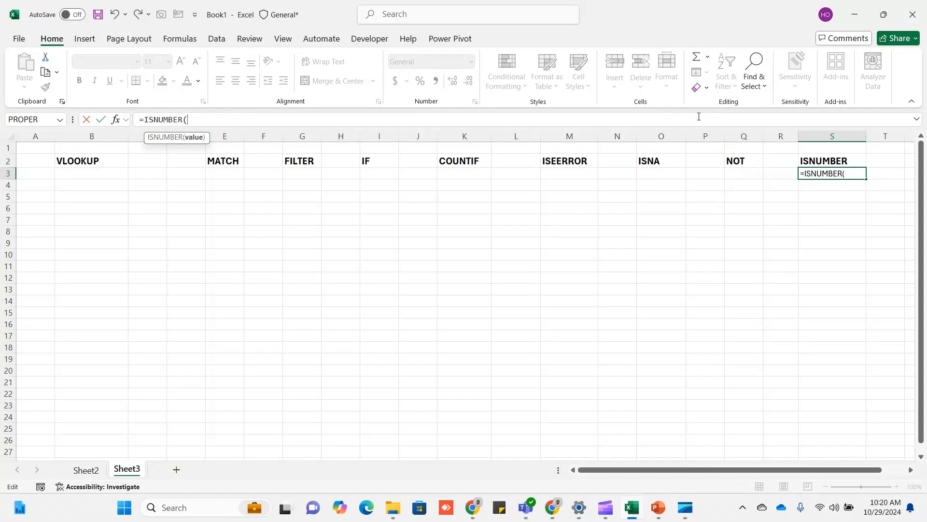
type("test")
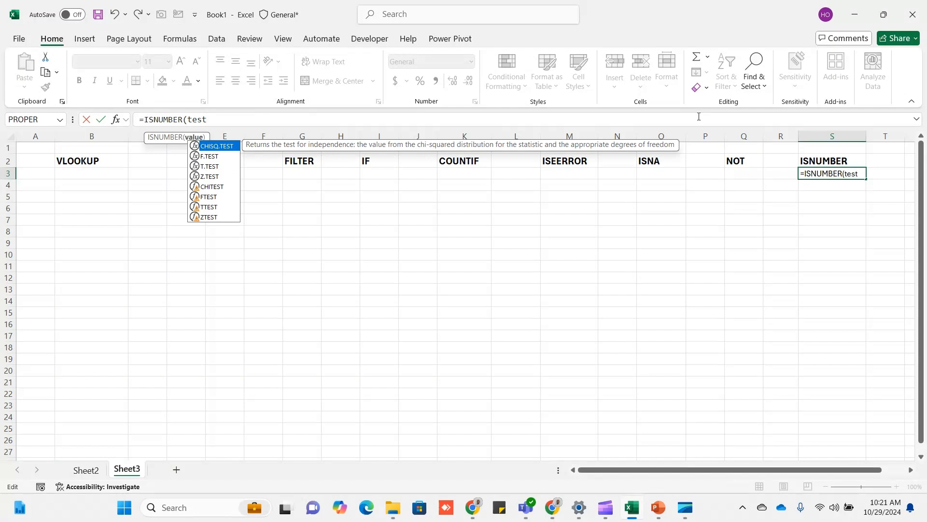
type(")")
key("Return")
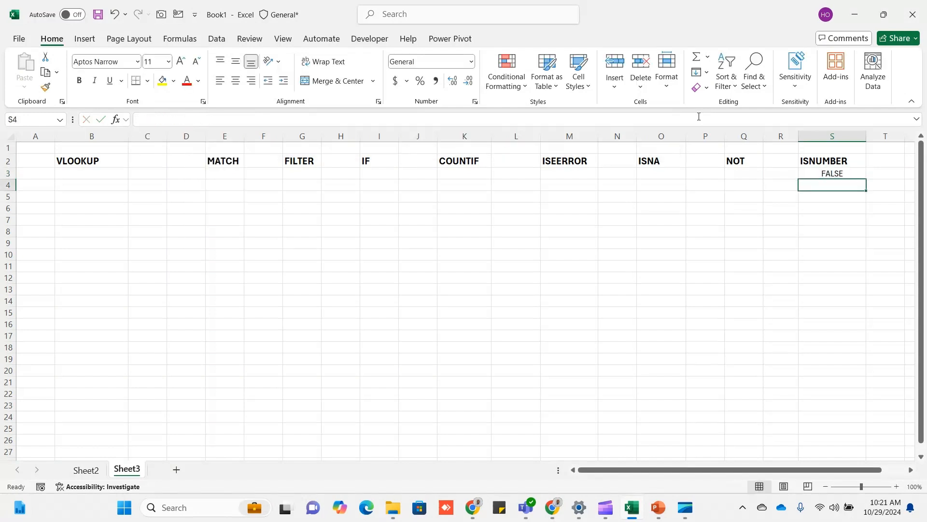
key("Up")
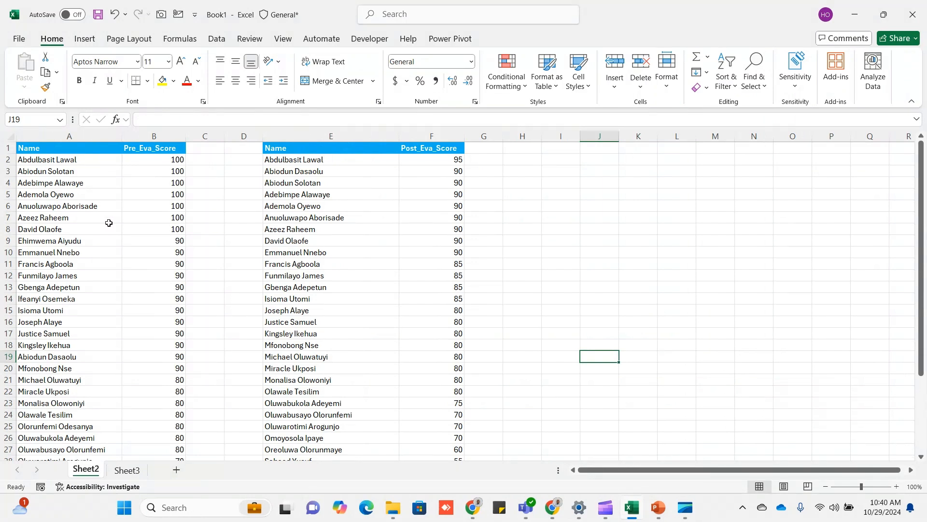
- Examine the Pre_Eva_Score and Post_Eva_Score tables on Sheet2, comparing the names and scores listed in each
left_click_drag(39, 143, 146, 449)
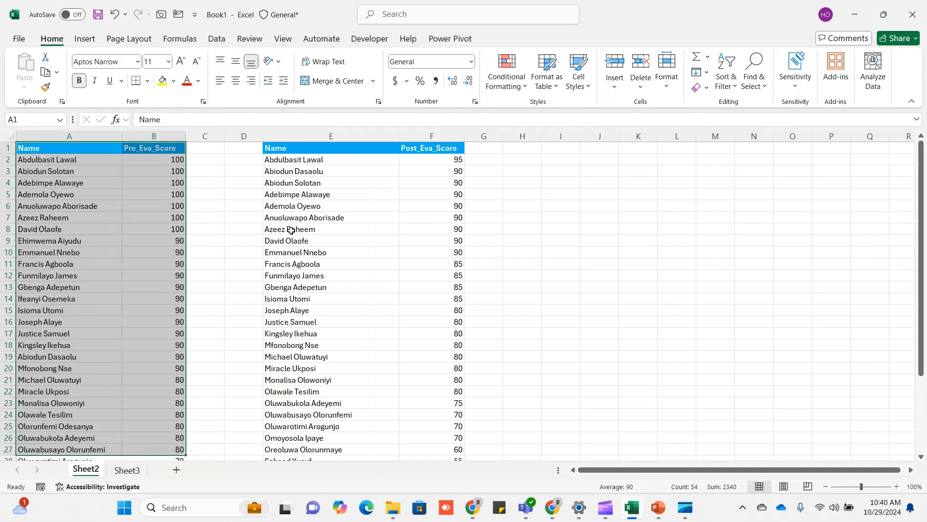
left_click_drag(280, 155, 440, 439)
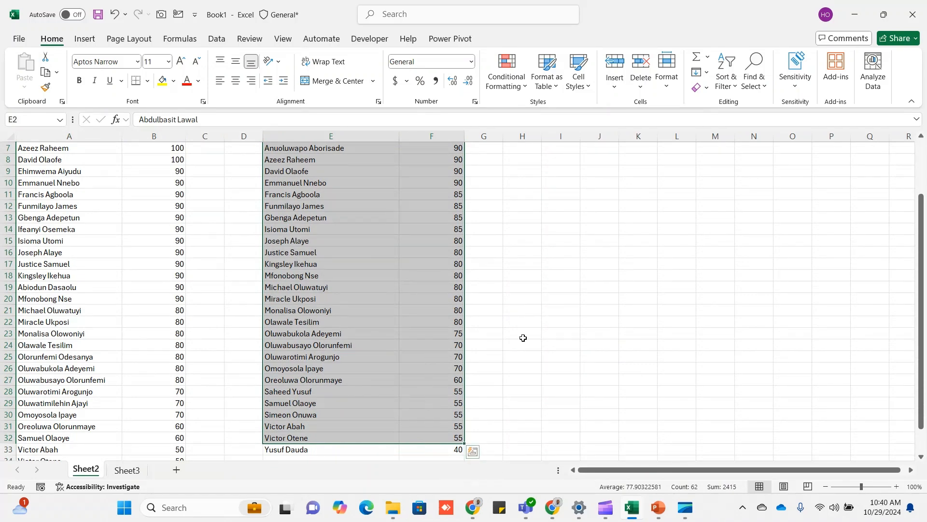
left_click(564, 298)
left_click_drag(919, 247, 919, 195)
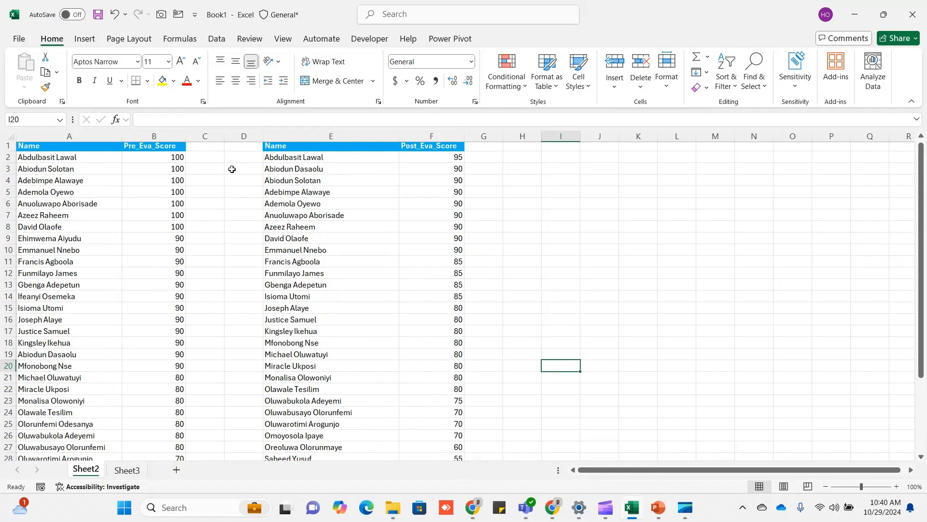
double_click(36, 142)
left_click(47, 172)
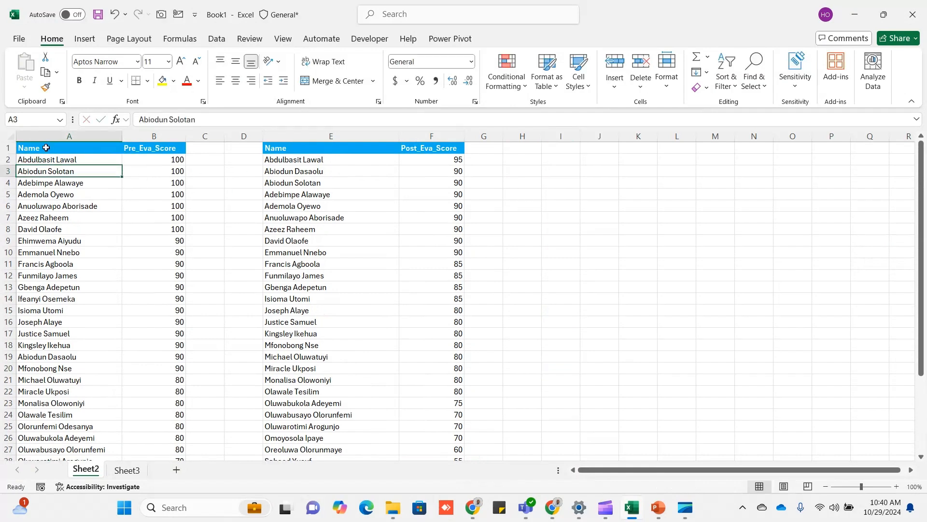
left_click_drag(36, 148, 140, 285)
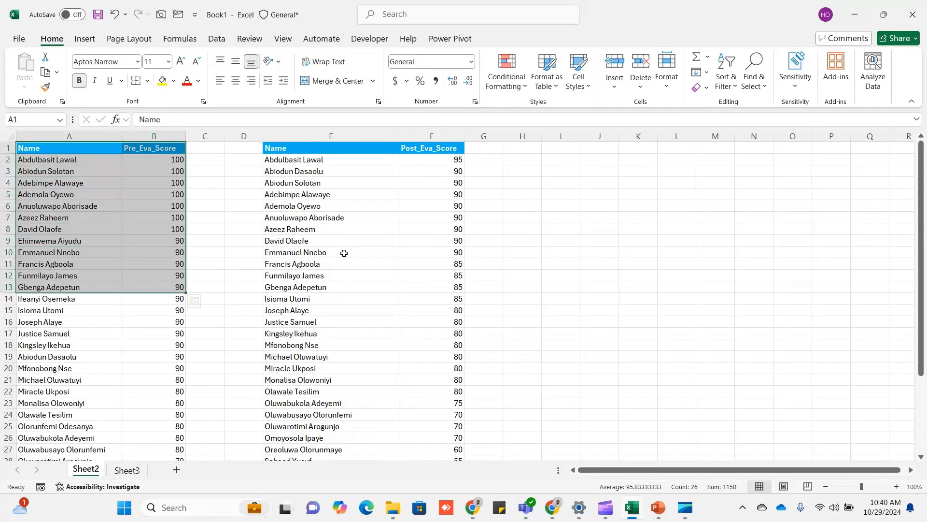
left_click_drag(301, 148, 433, 379)
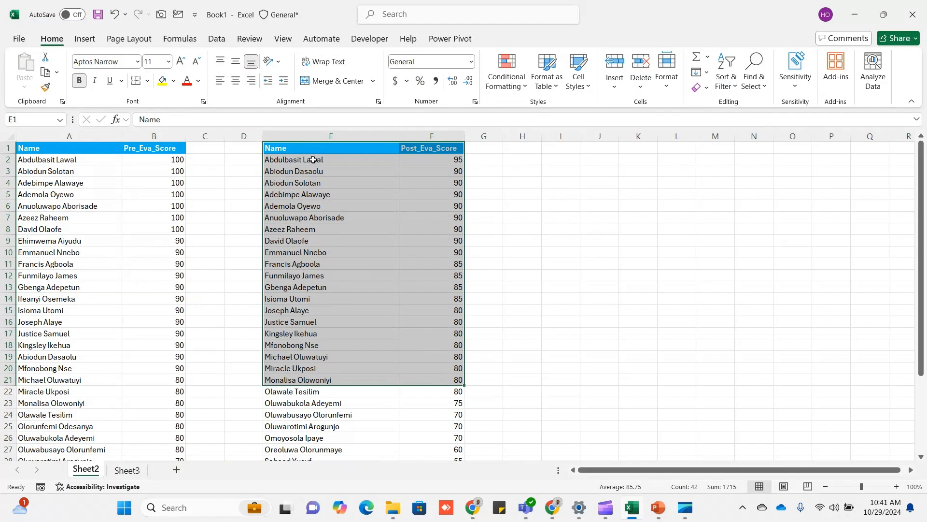
left_click(571, 167)
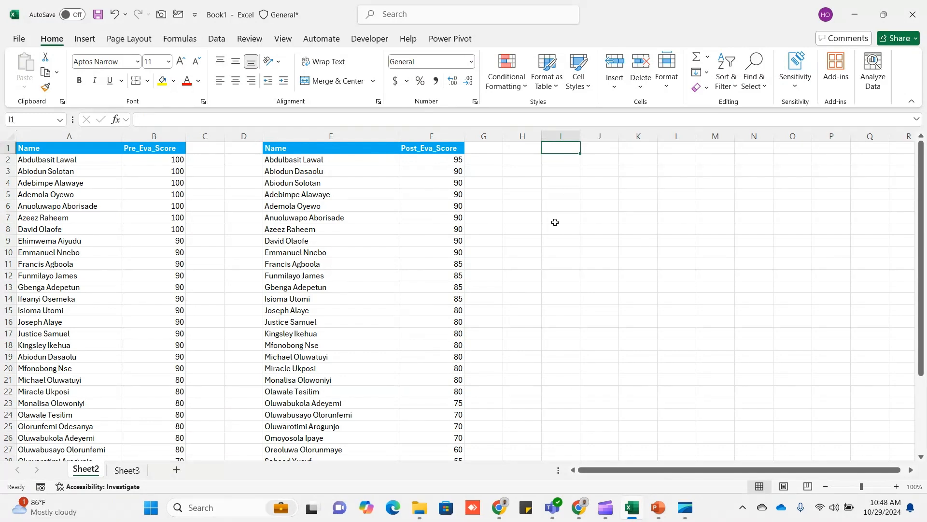
key("Down")
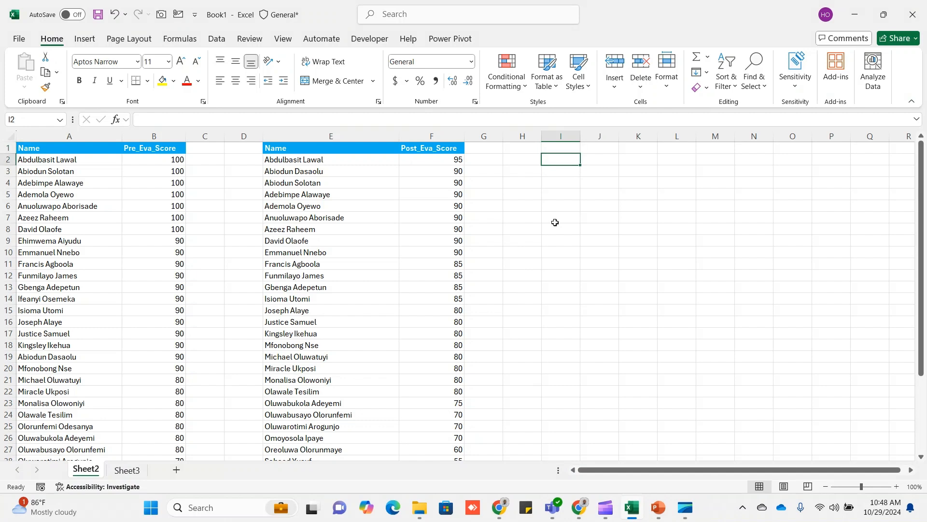
- Count the names in the Pre_Eva_Score table by entering =COUNTA(A2:A35) in cell C2
left_click(217, 159)
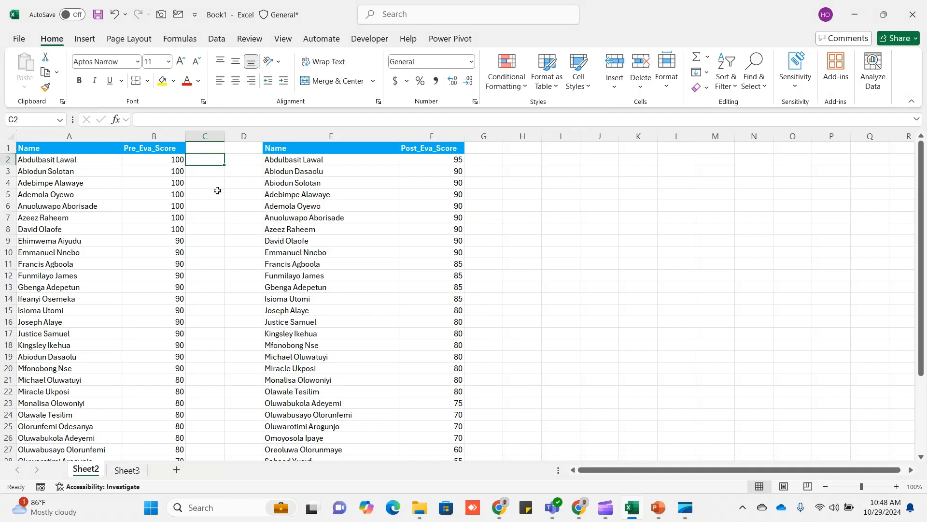
type("=count")
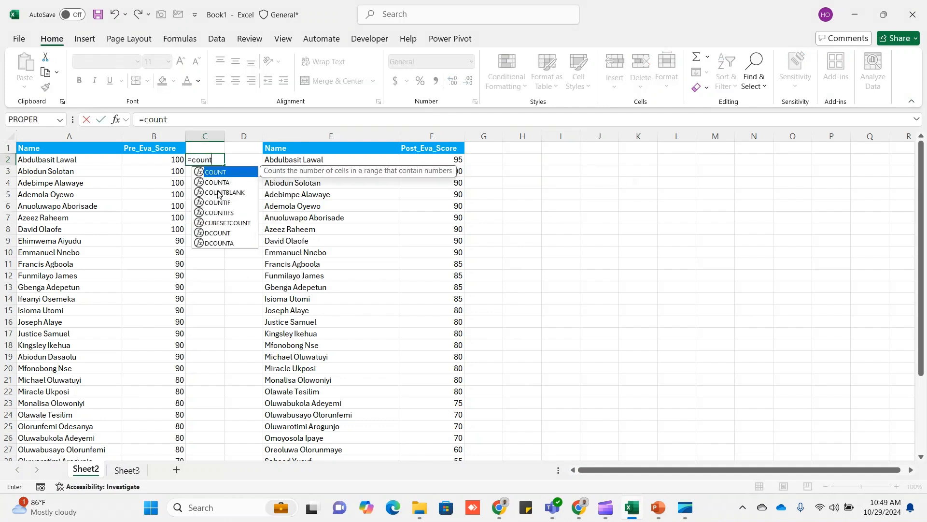
key("Down")
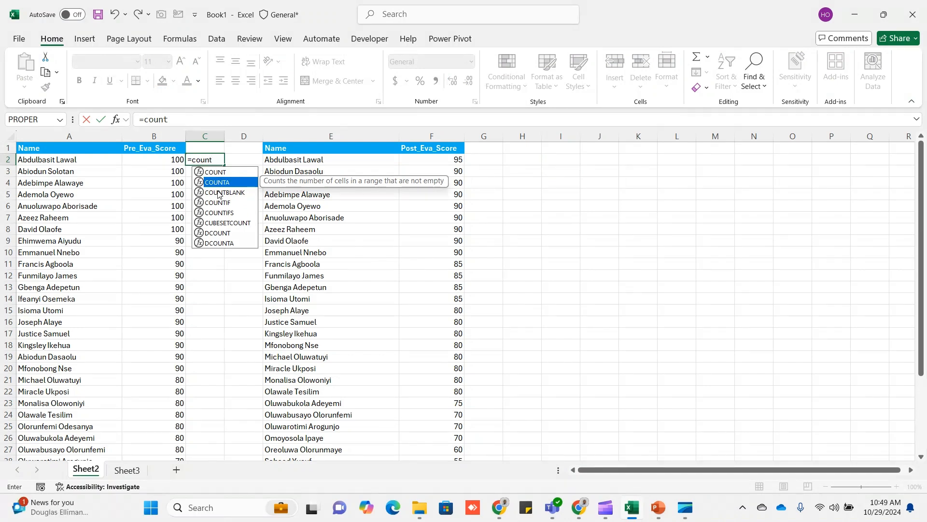
key("Tab")
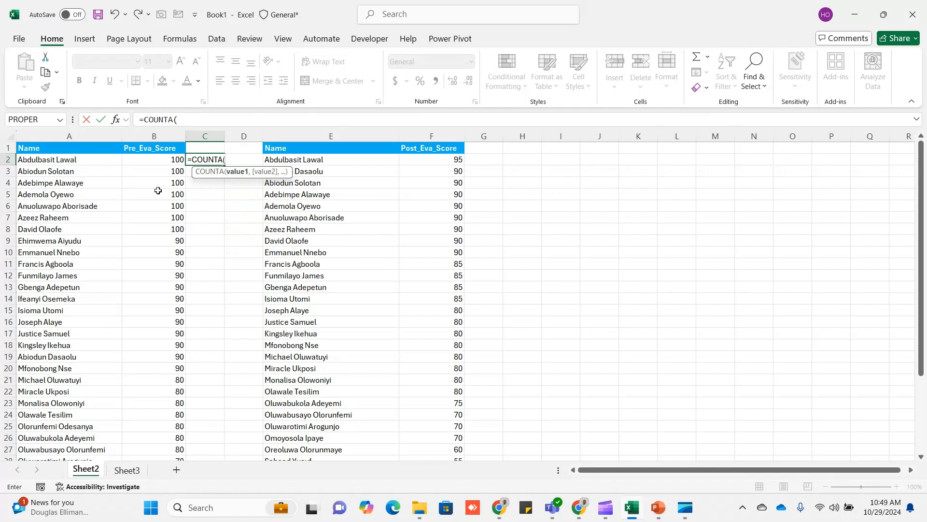
left_click_drag(70, 160, 80, 453)
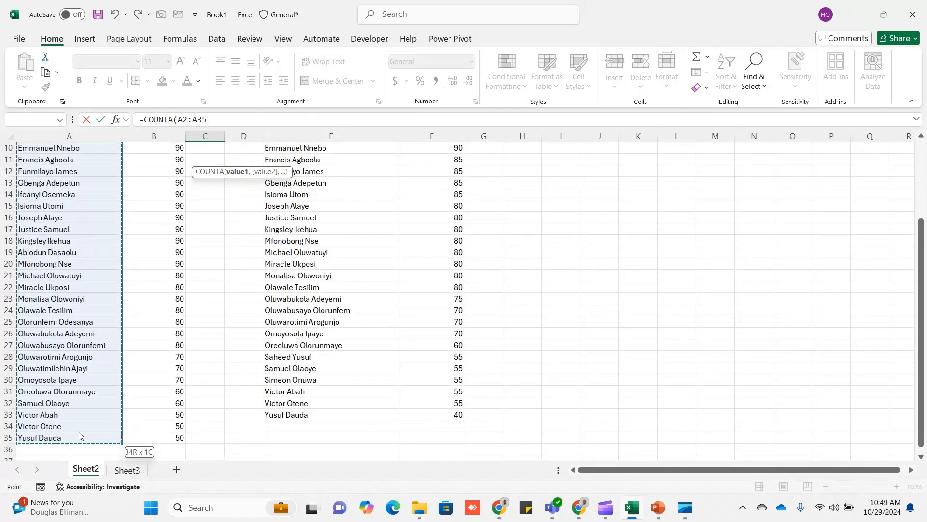
key("Return")
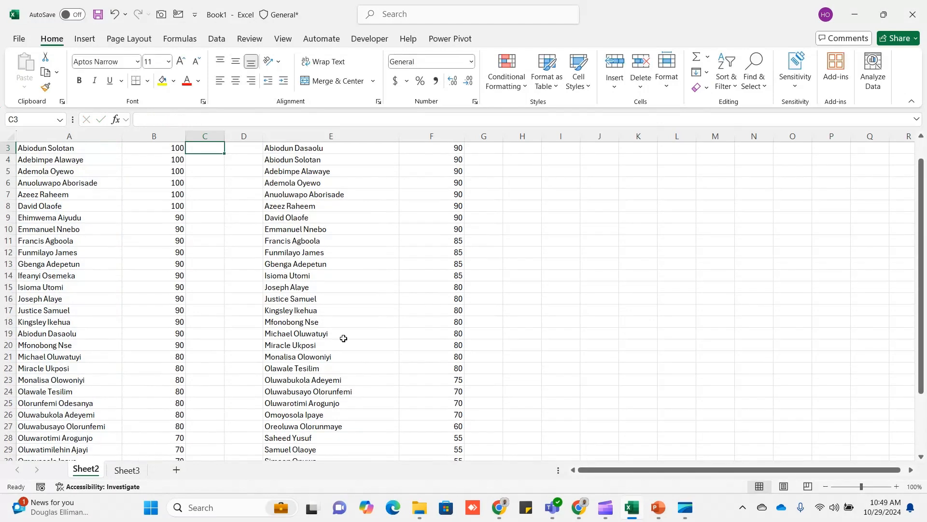
left_click_drag(921, 181, 921, 162)
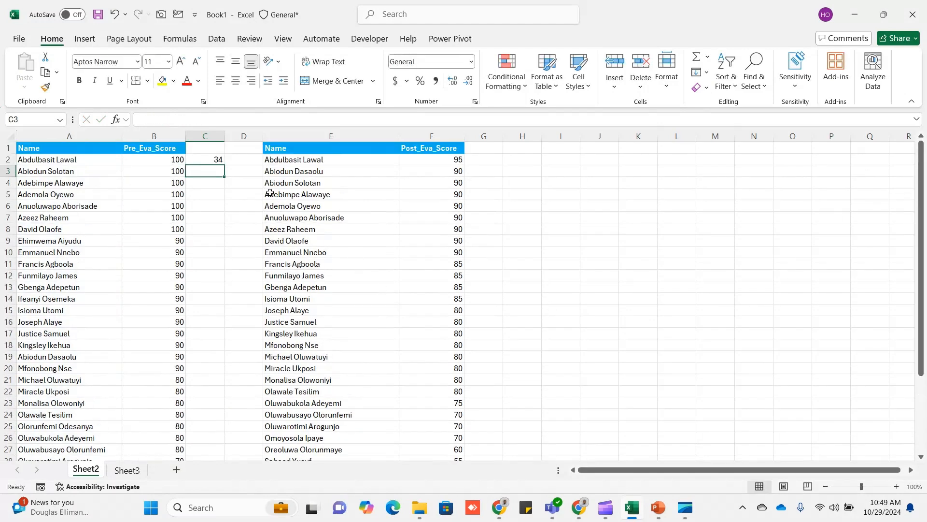
left_click(216, 158)
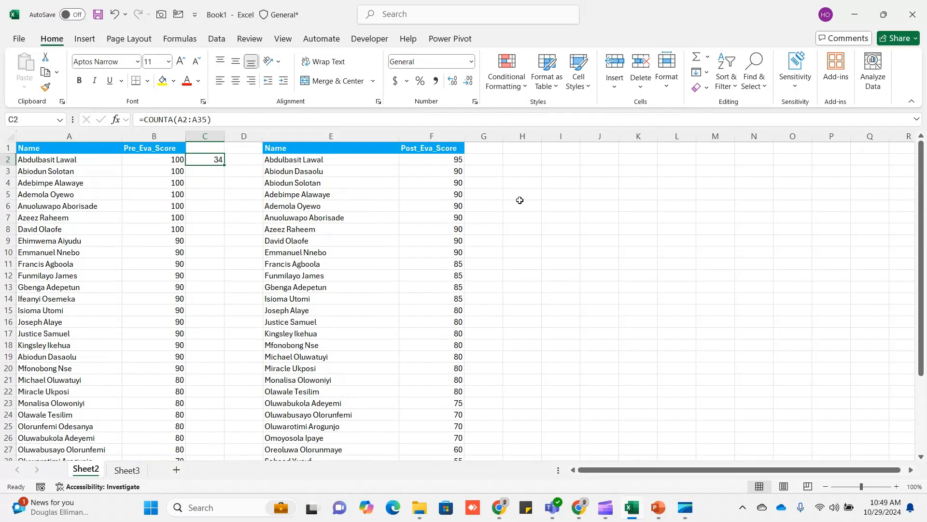
- Count the names in the Post_Eva_Score table with a COUNTA formula in cell G2 covering the column E names
left_click(488, 160)
type("=")
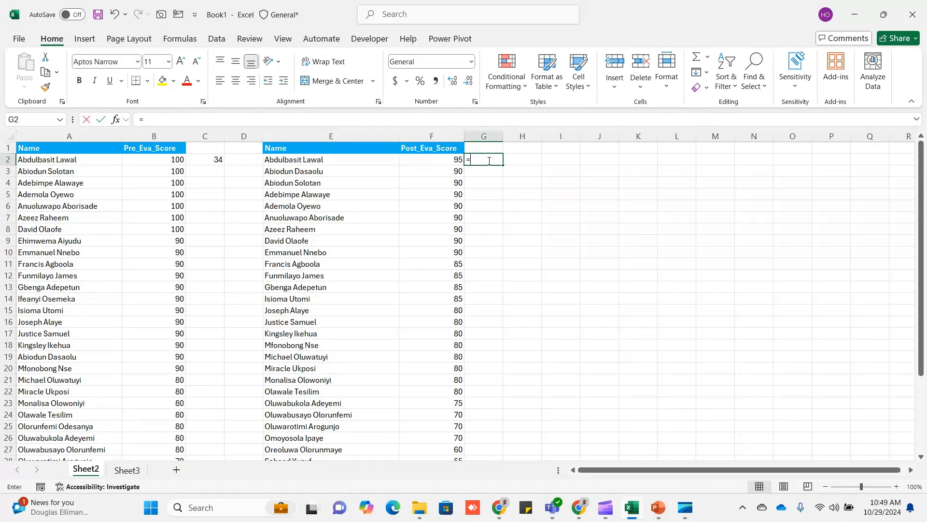
type("cou")
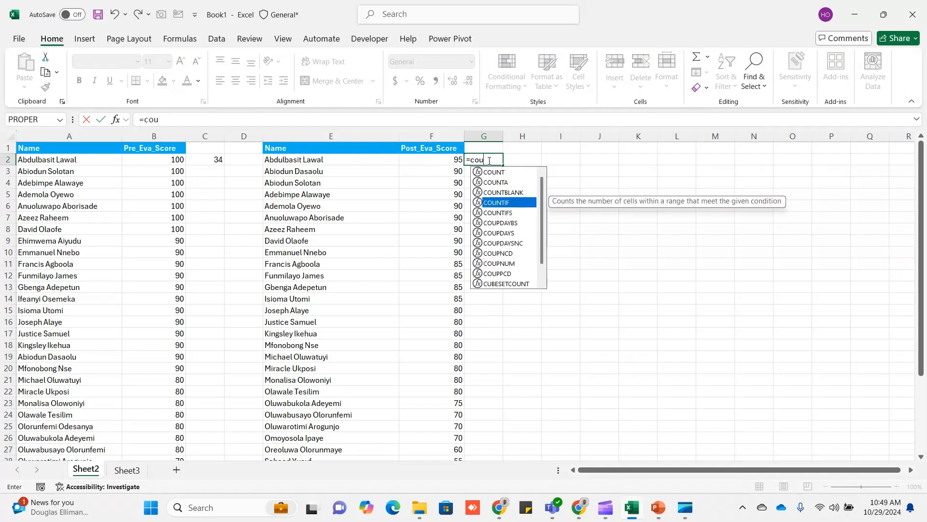
key("Up")
key("Up")
key("Tab")
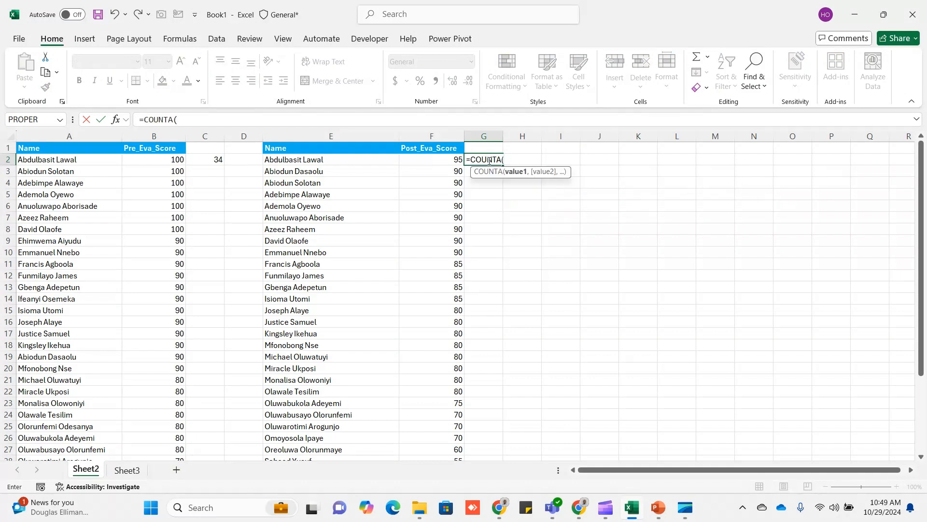
left_click_drag(290, 159, 322, 435)
key("Return")
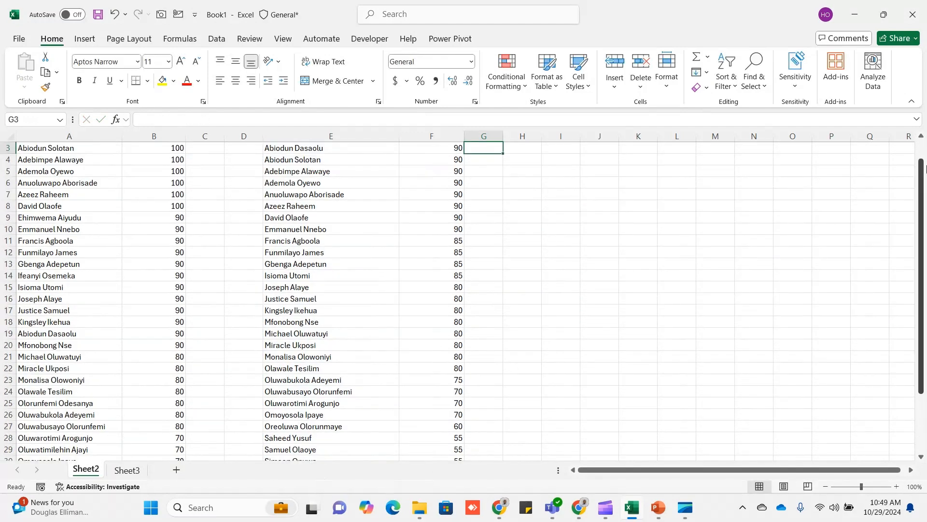
left_click_drag(921, 162, 921, 150)
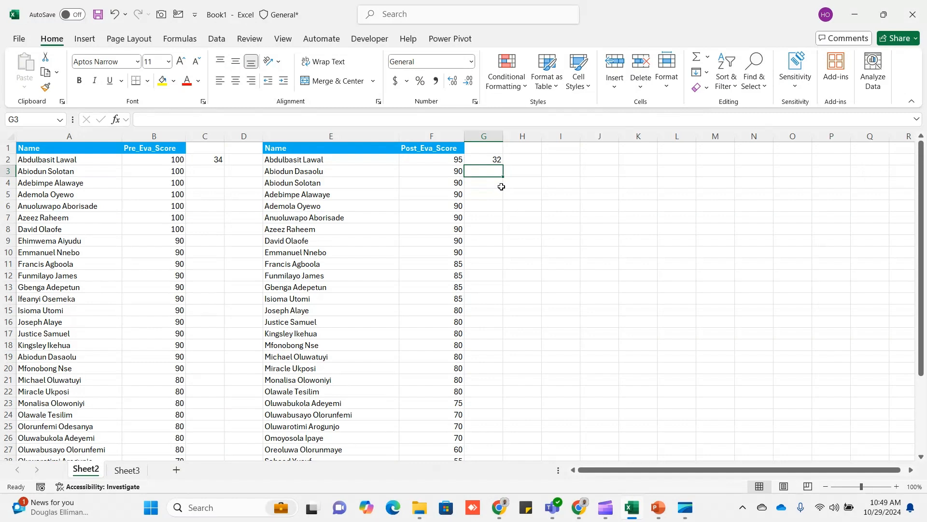
- Enter the heading List of those who did the Pre-test with out the post in cell K2
left_click(565, 158)
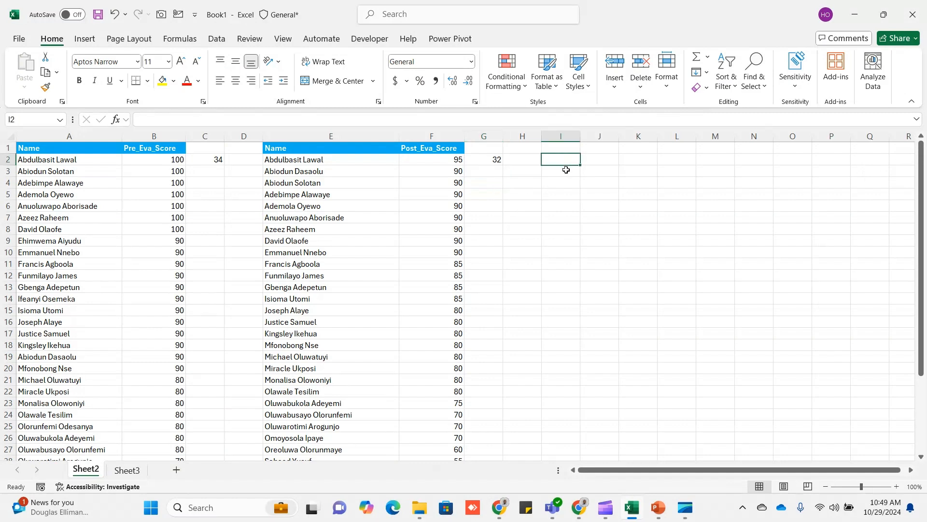
key("Right")
key("Up")
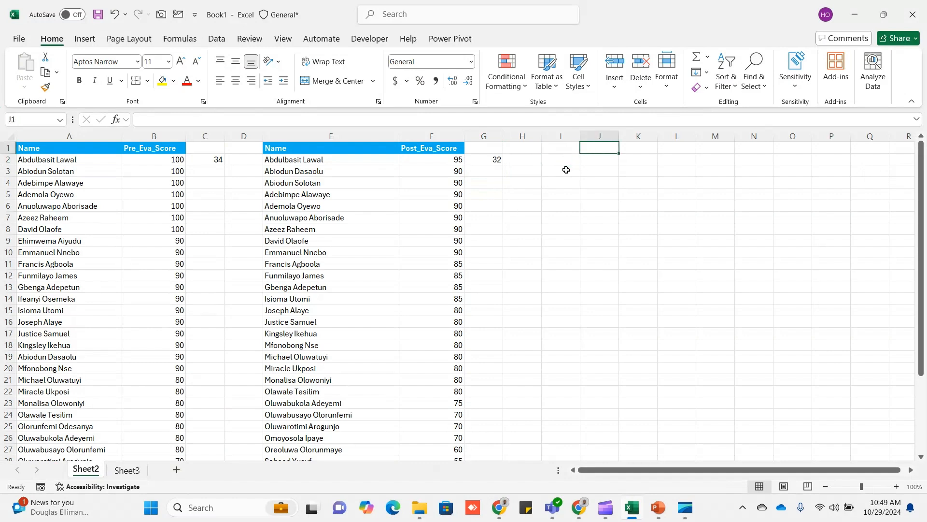
key("Right")
key("Down")
type("Li")
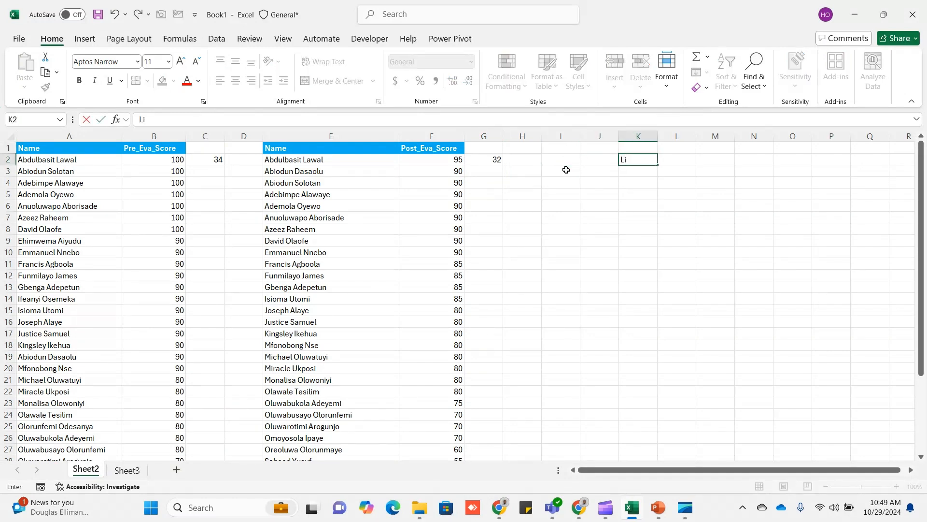
type("st of those who did the")
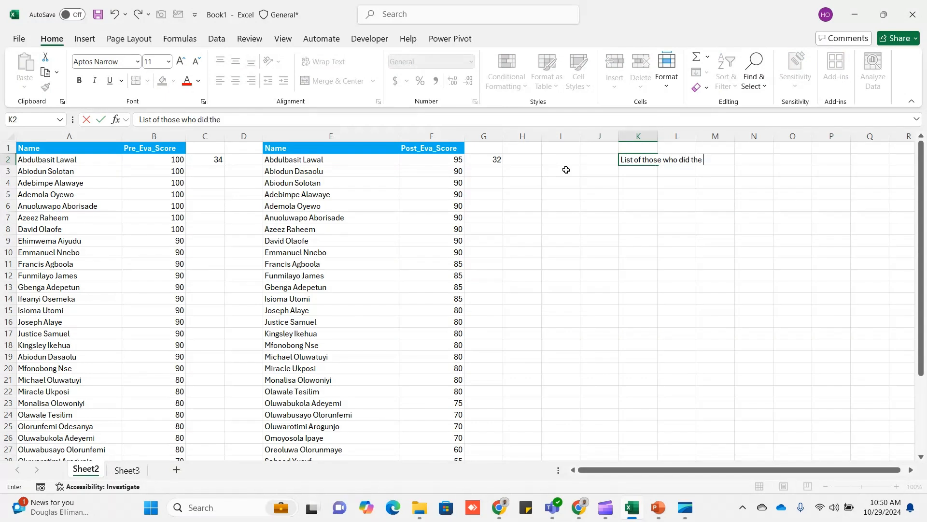
type(" Pre-test withouthout")
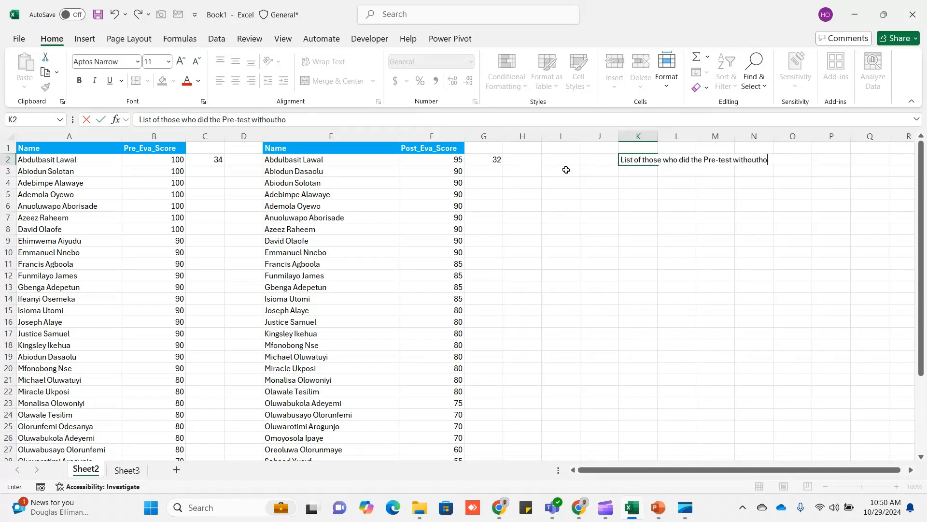
key("BackSpace")
key("BackSpace")
key("BackSpace")
key("BackSpace")
type("out the post")
key("Return")
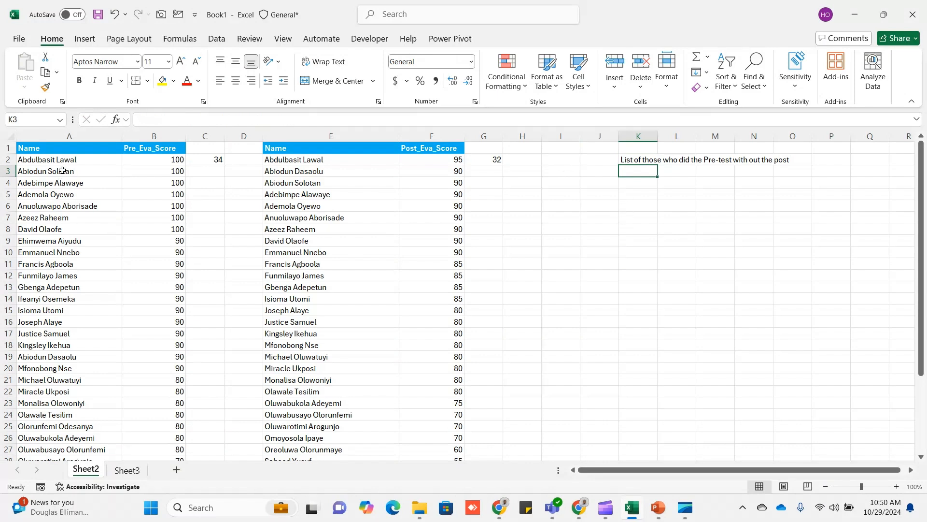
- Examine the names in the Pre_Eva_Score list against those in the Post_Eva_Score list
left_click_drag(64, 160, 79, 396)
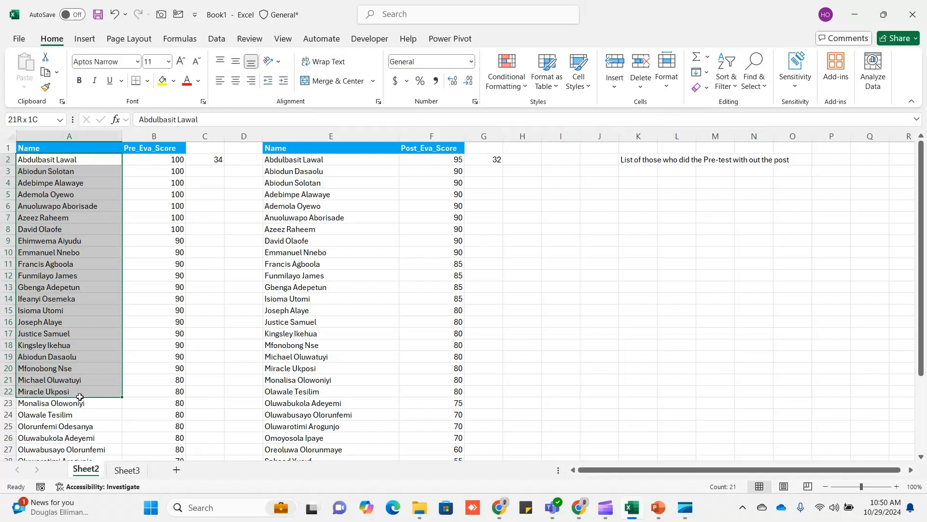
left_click_drag(313, 159, 344, 417)
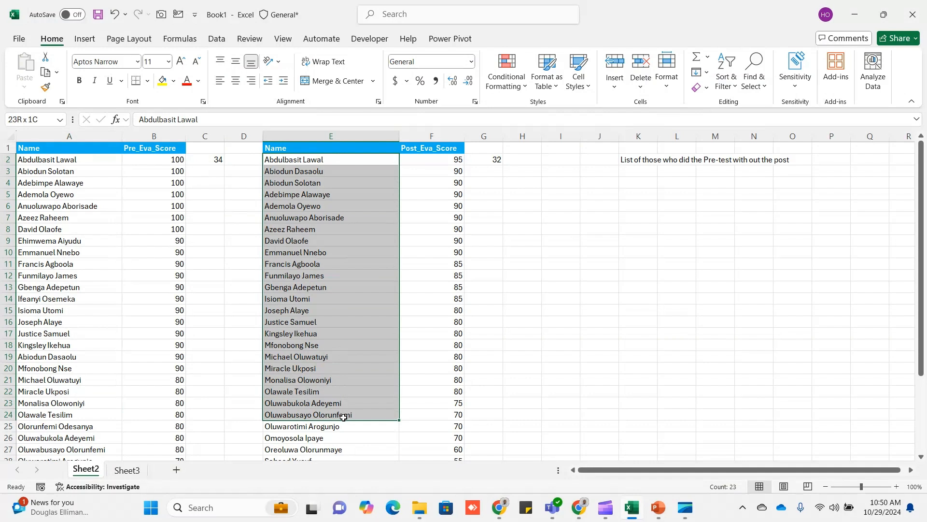
left_click(638, 172)
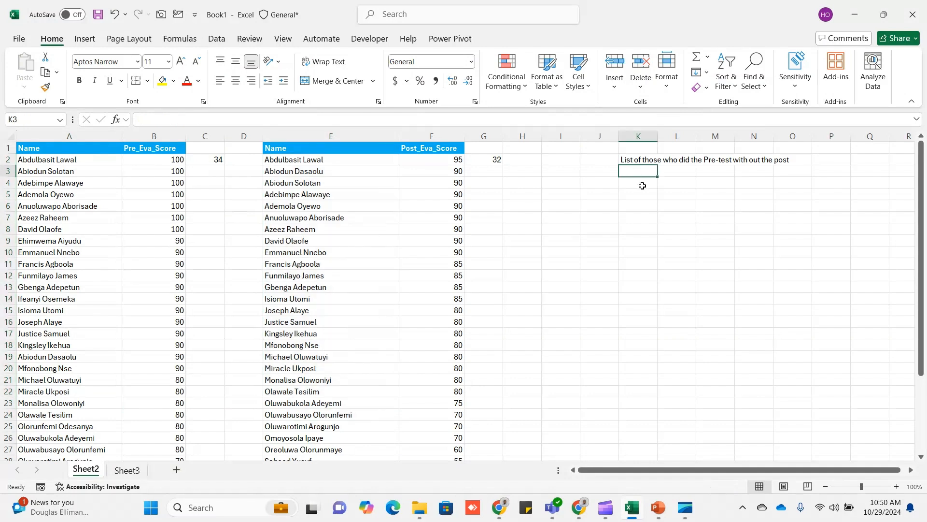
- Write if in cell J3 and the function list IF, NOT,ISERROR, VLOOKUP in J5, and move that list to H5
key("Left")
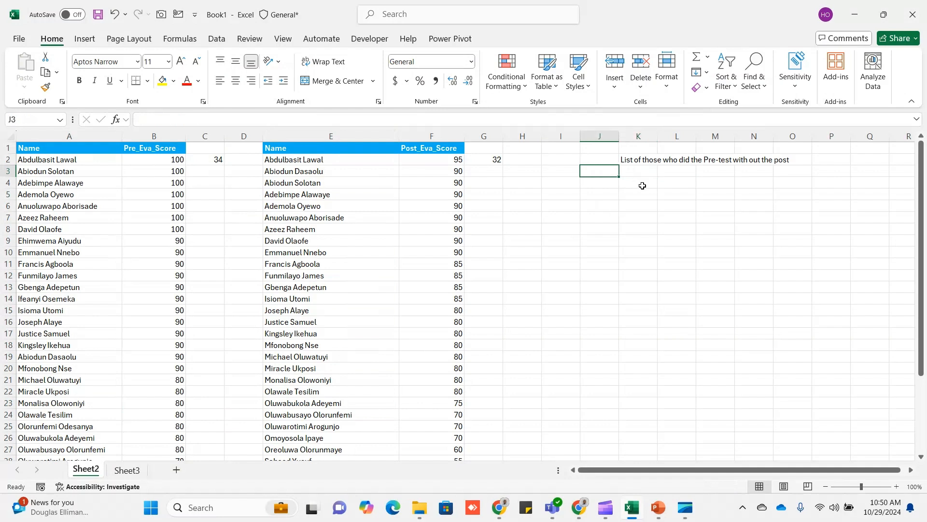
type("if")
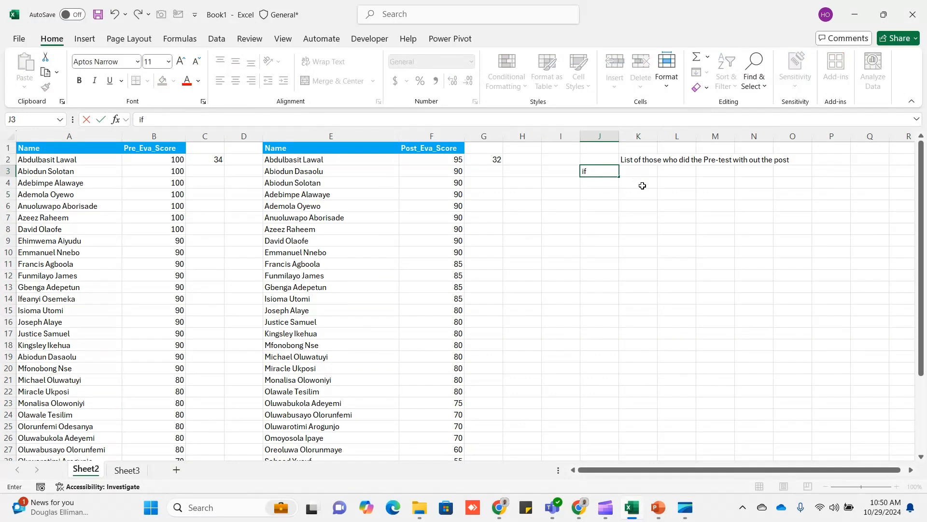
key("Return")
key("Return")
type("IF")
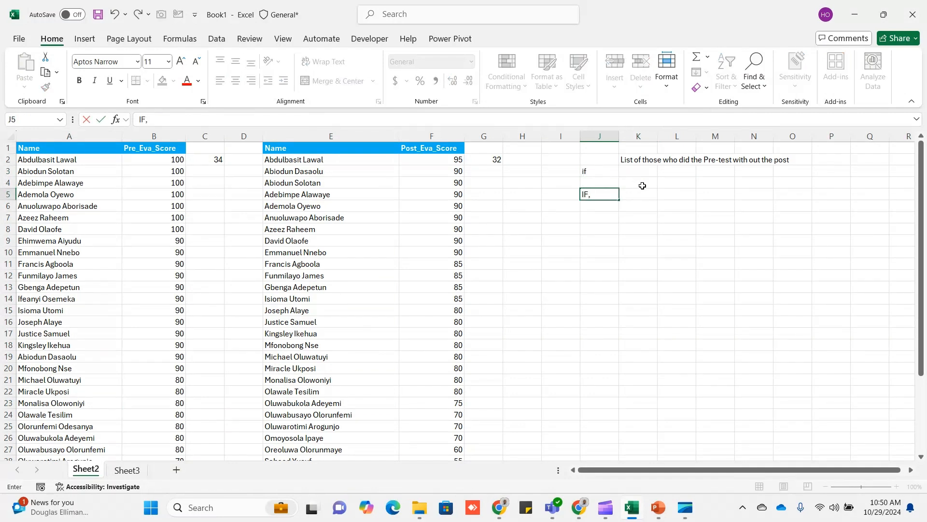
type(", NOT,ISERROR")
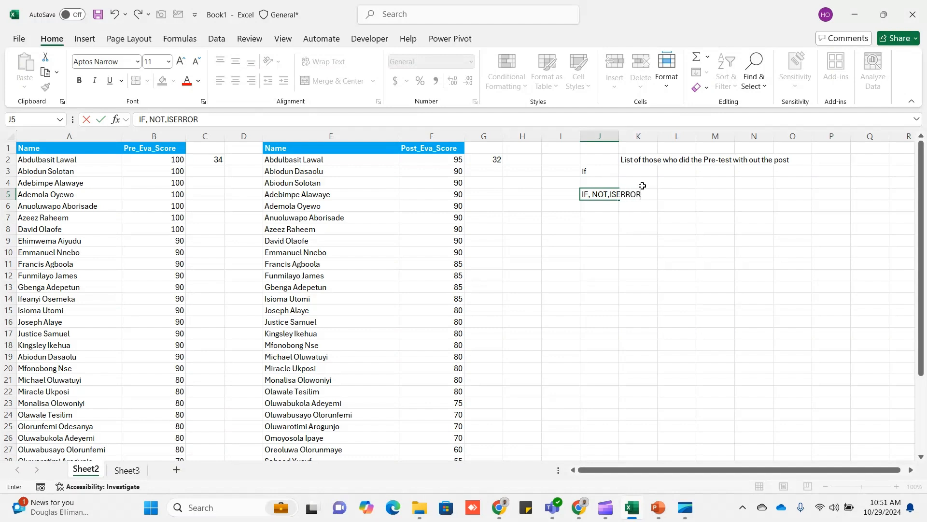
type(", VLOOKUP")
key("Return")
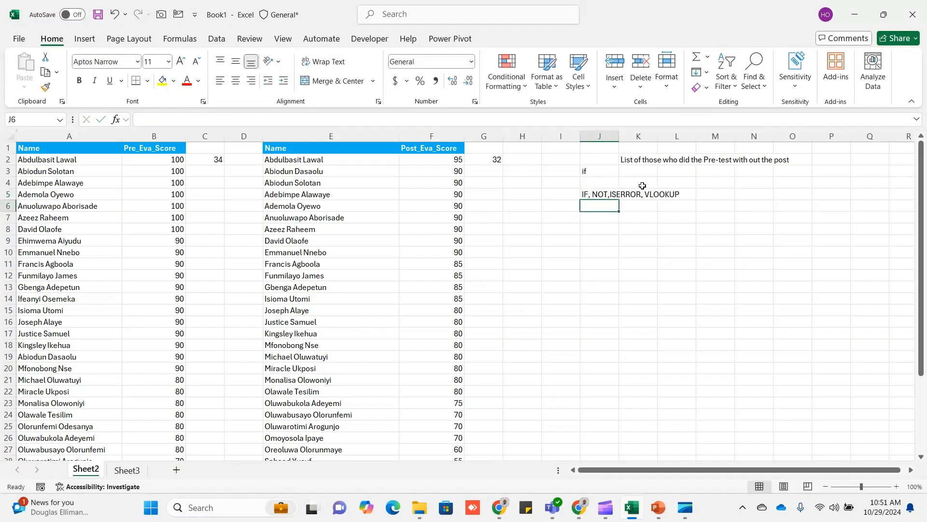
left_click(607, 194)
left_click_drag(609, 200, 529, 195)
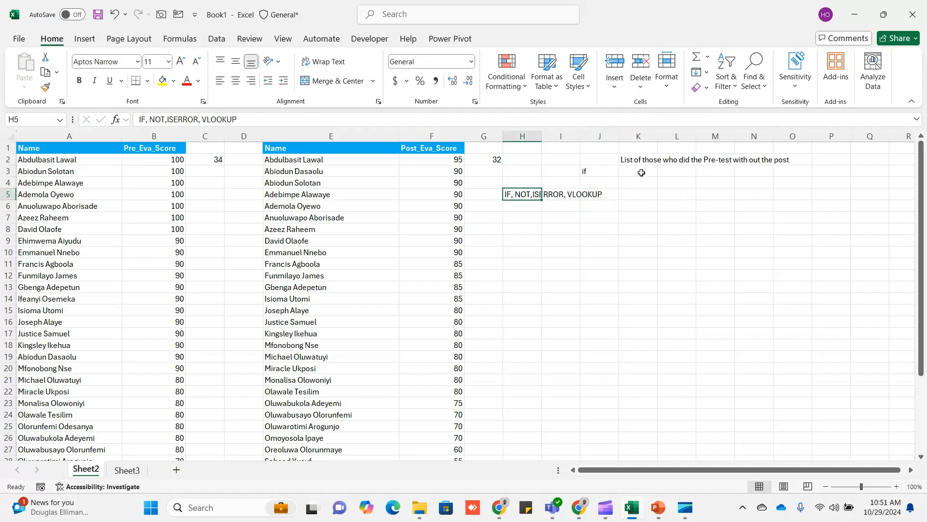
- Start a formula in cell K3 that nests NOT, ISERROR and VLOOKUP inside an IF function
left_click(642, 172)
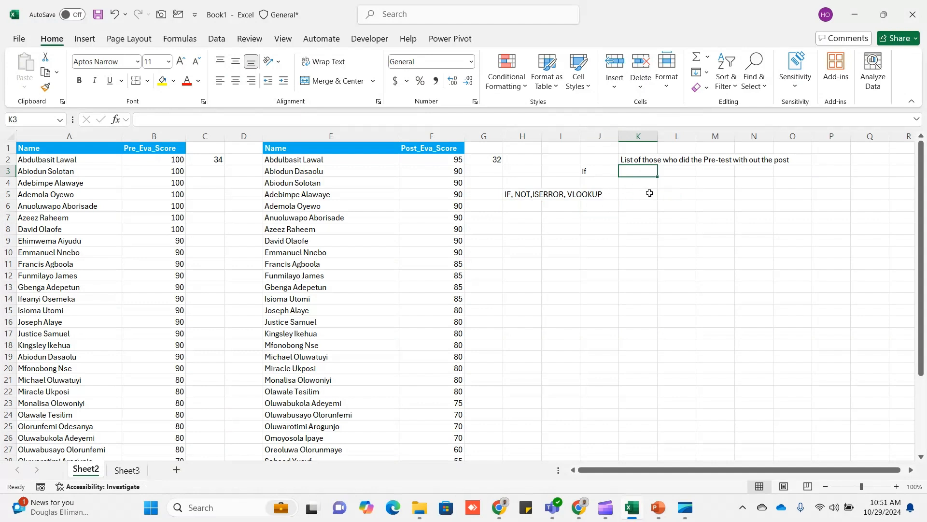
type("=if")
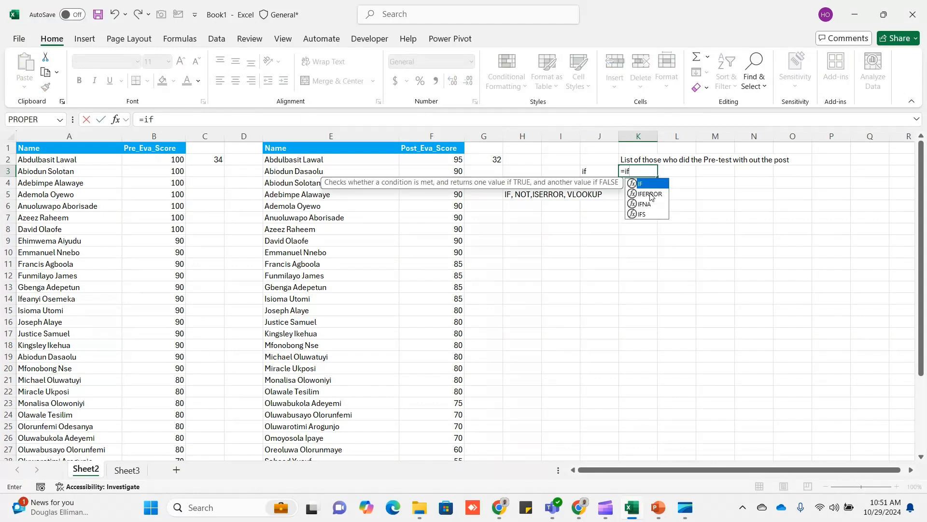
key("Tab")
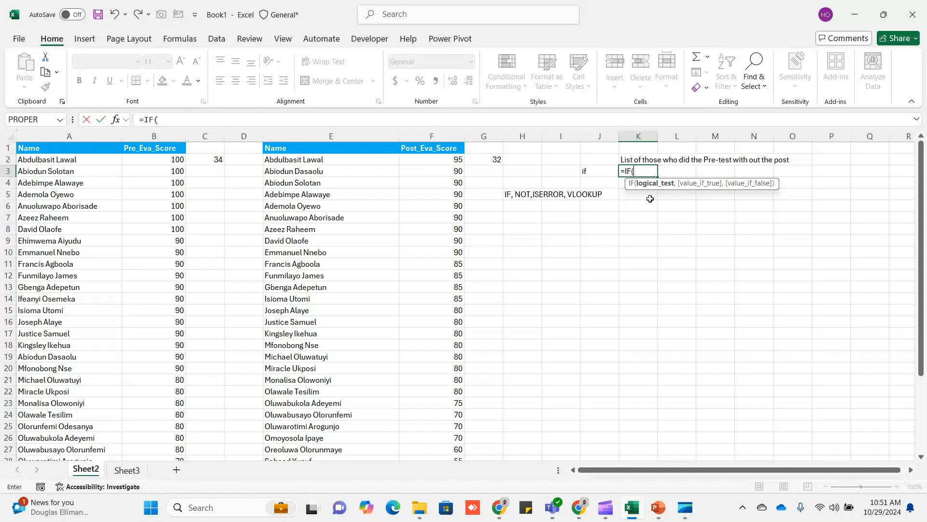
type("not")
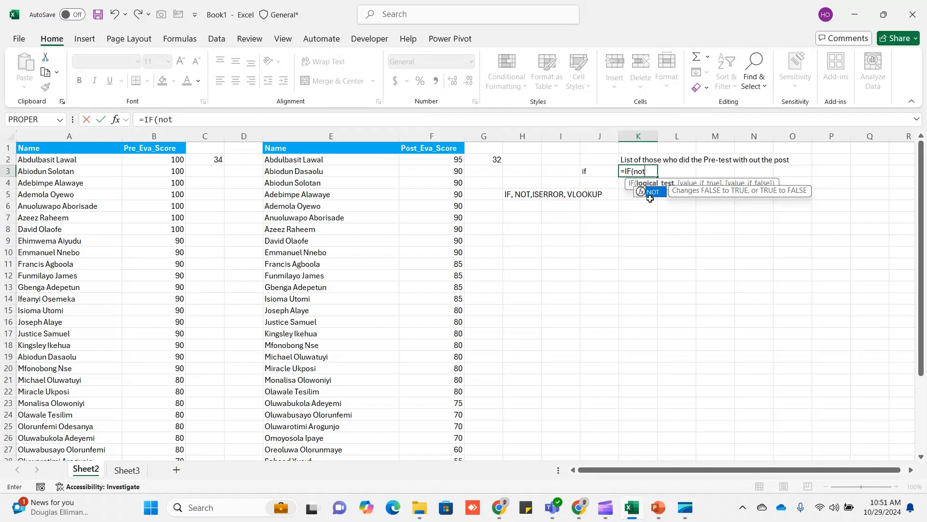
key("Tab")
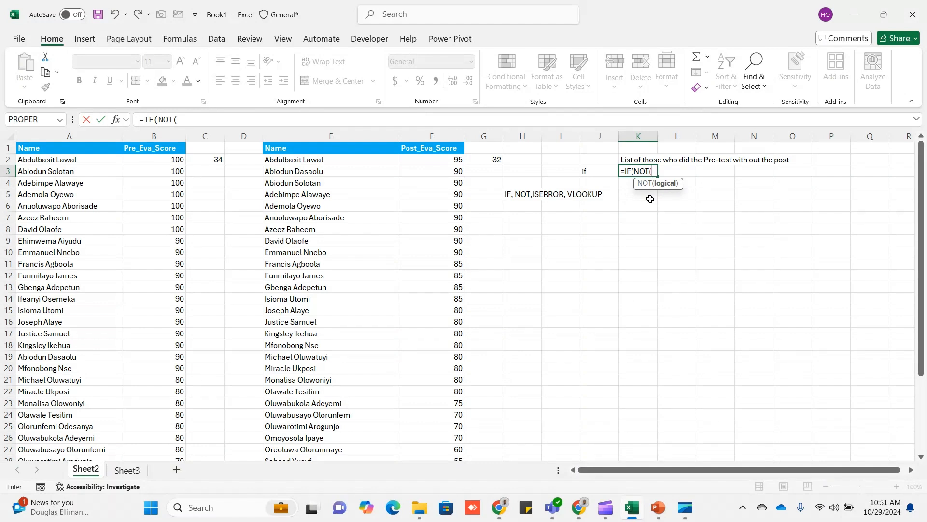
type("iserr")
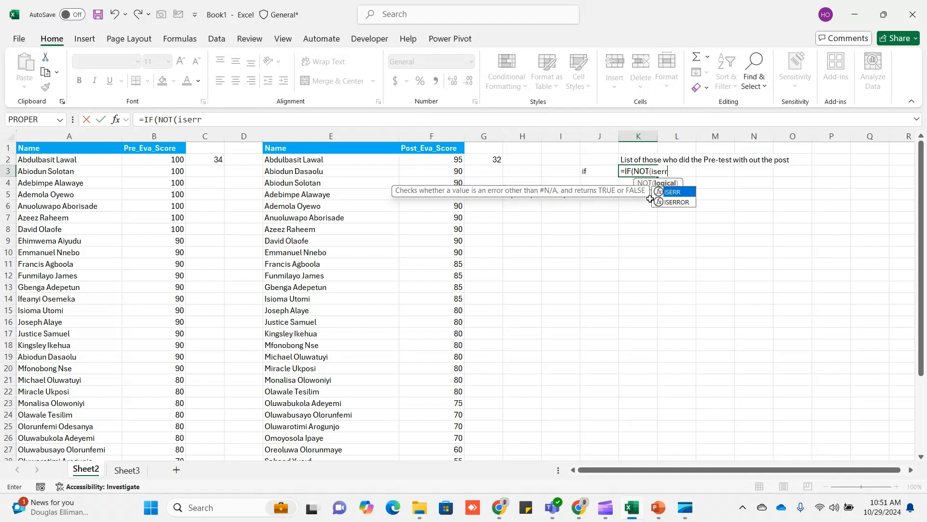
key("Down")
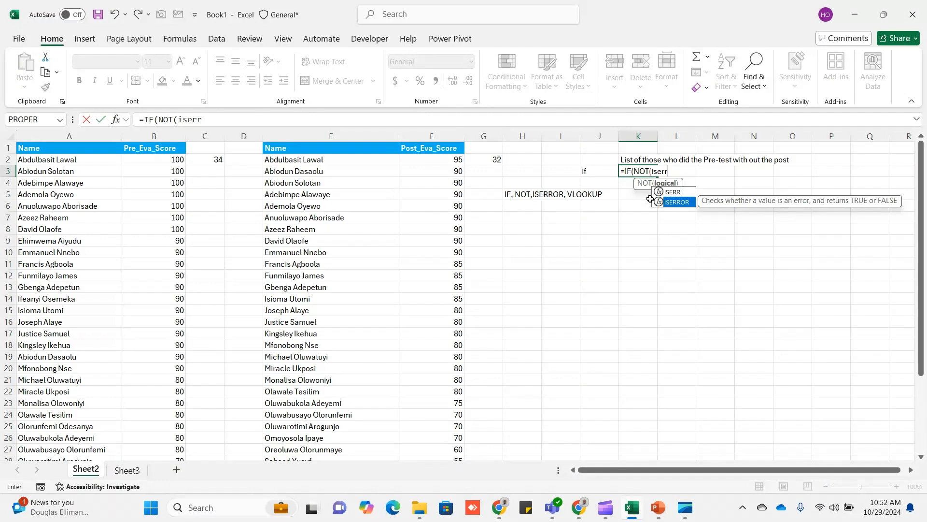
key("Tab")
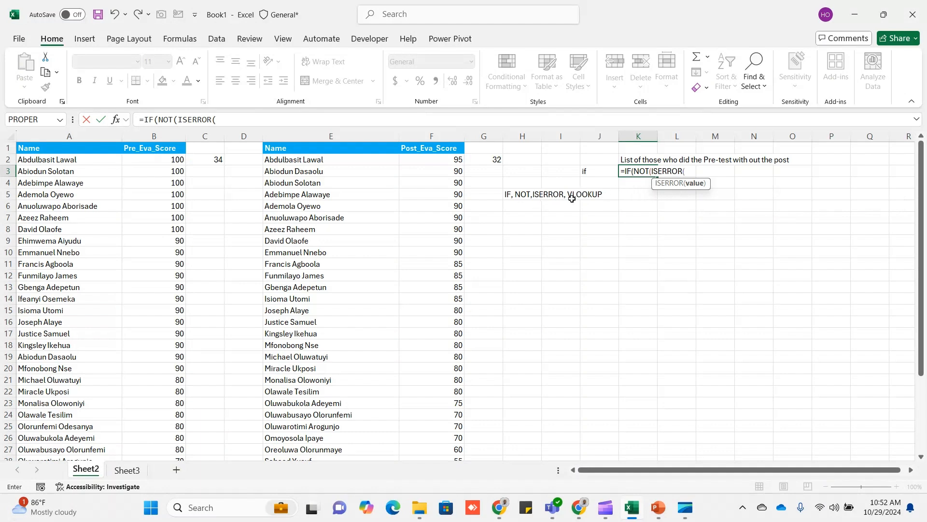
type("vlo")
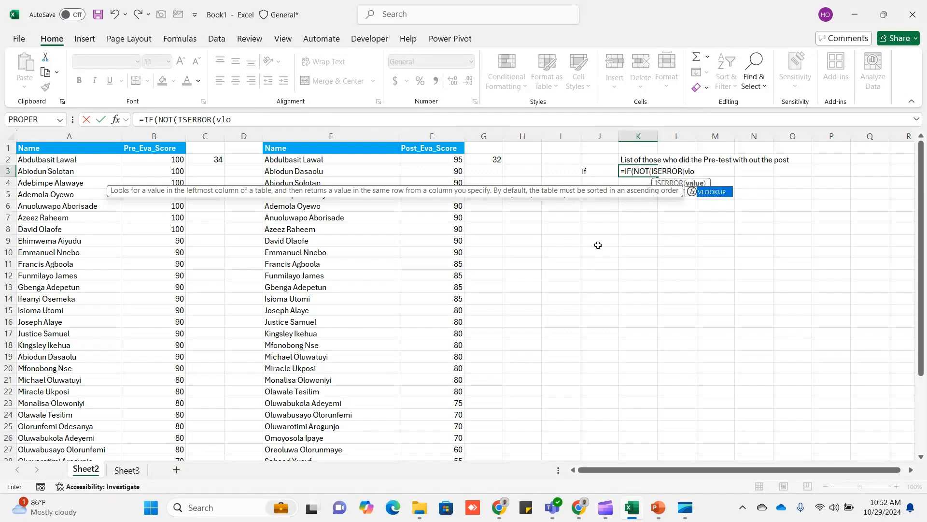
key("Tab")
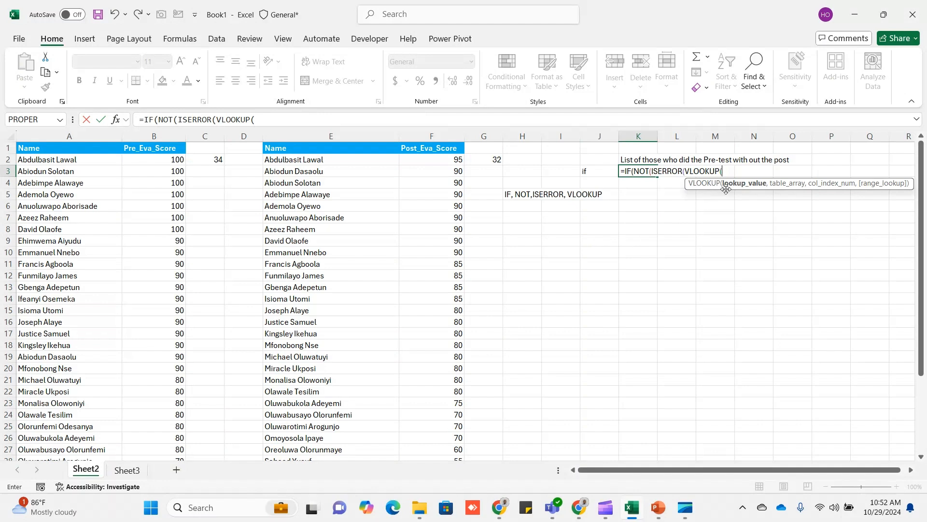
- Set the VLOOKUP lookup value to A2 and its table array to column E:E in the K3 formula
left_click_drag(582, 475, 582, 476)
left_click(57, 159)
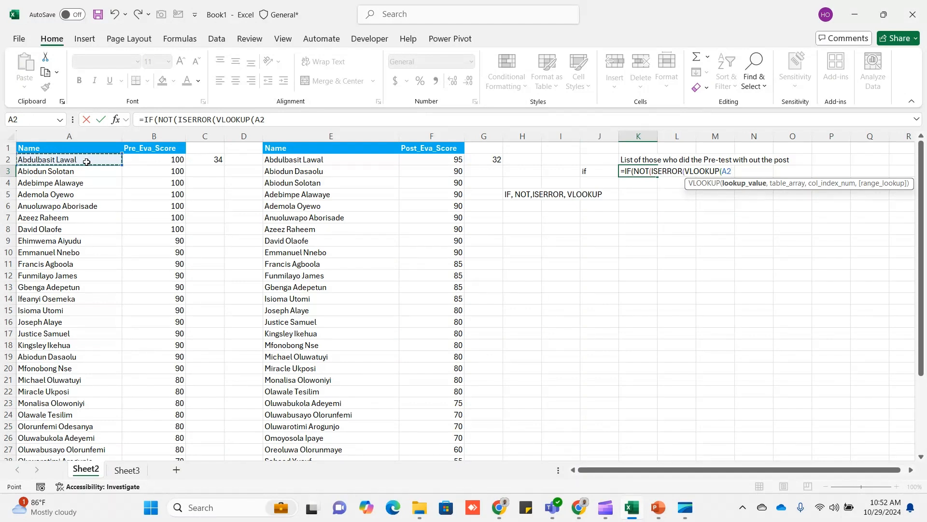
type(",")
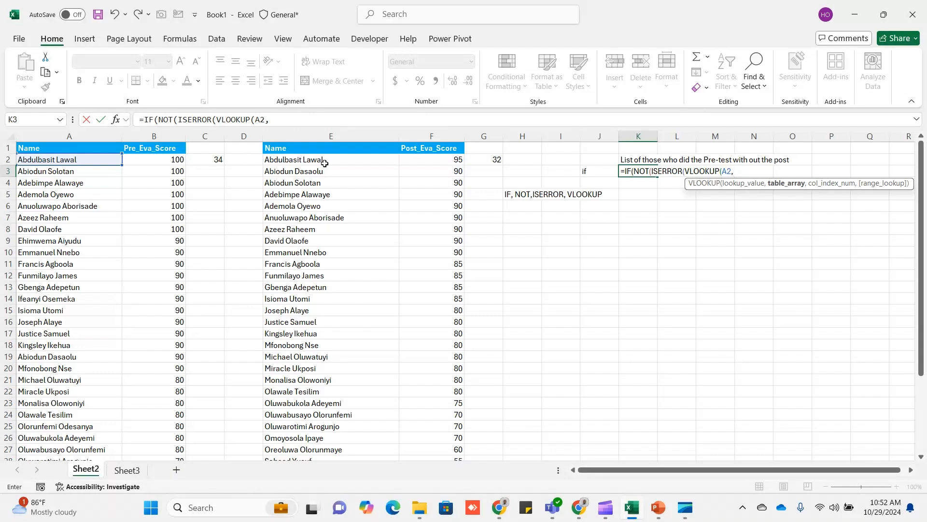
type("E:E")
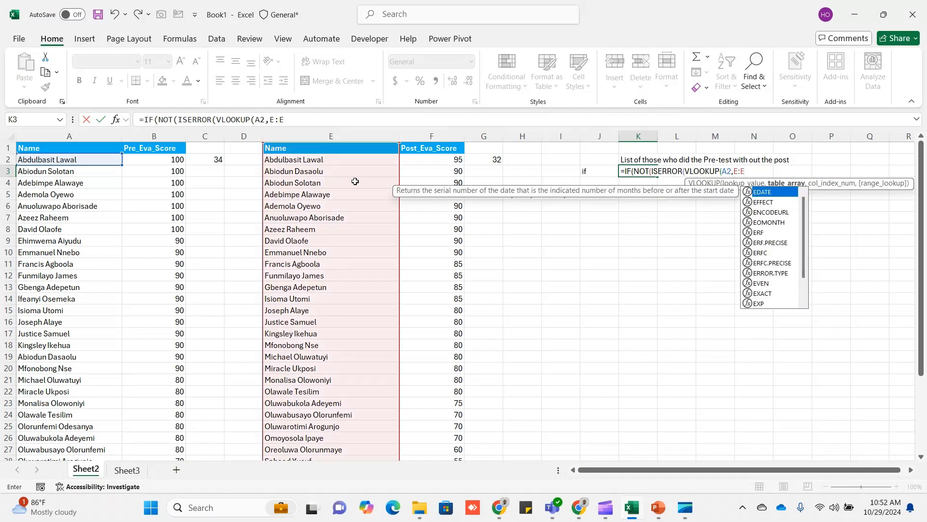
left_click_drag(921, 227, 925, 333)
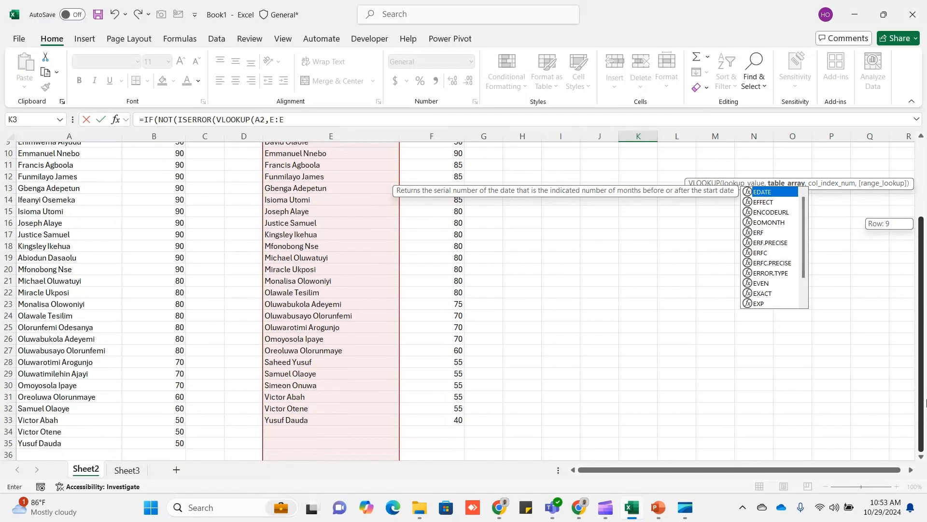
left_click_drag(925, 400, 923, 324)
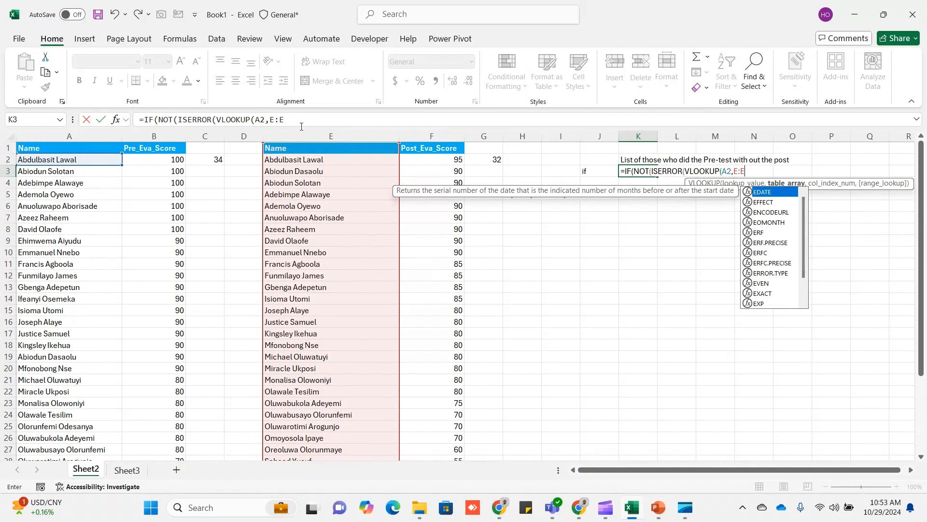
type(",")
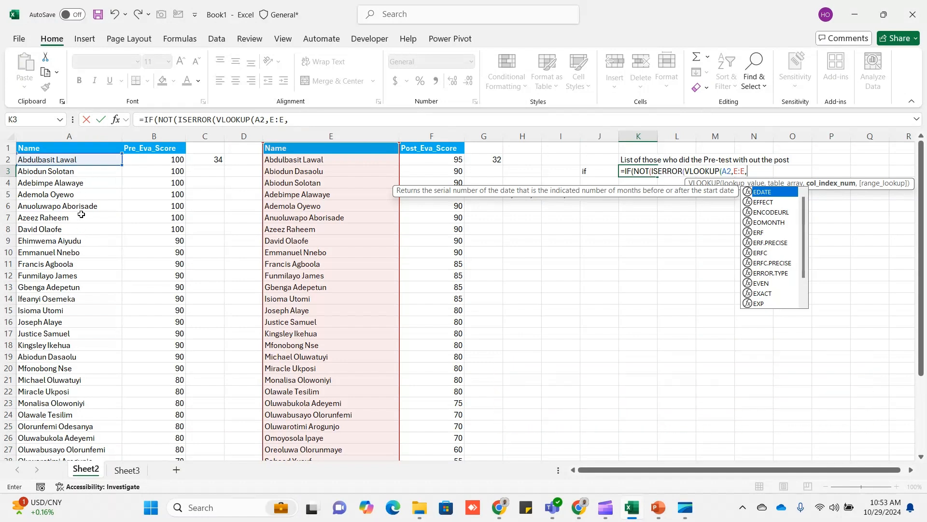
- Store the incomplete K3 formula as text by putting a double quotation mark before its equals sign
left_click(623, 171)
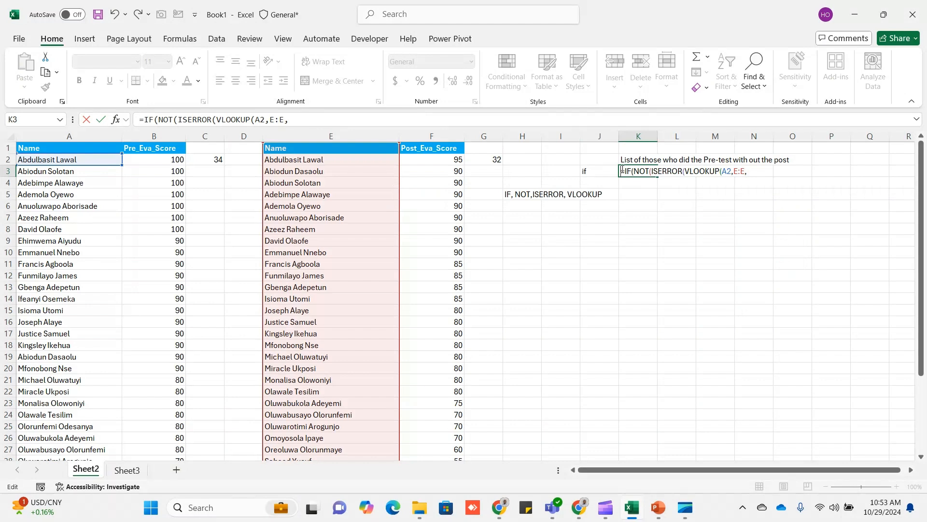
type("\"")
key("Return")
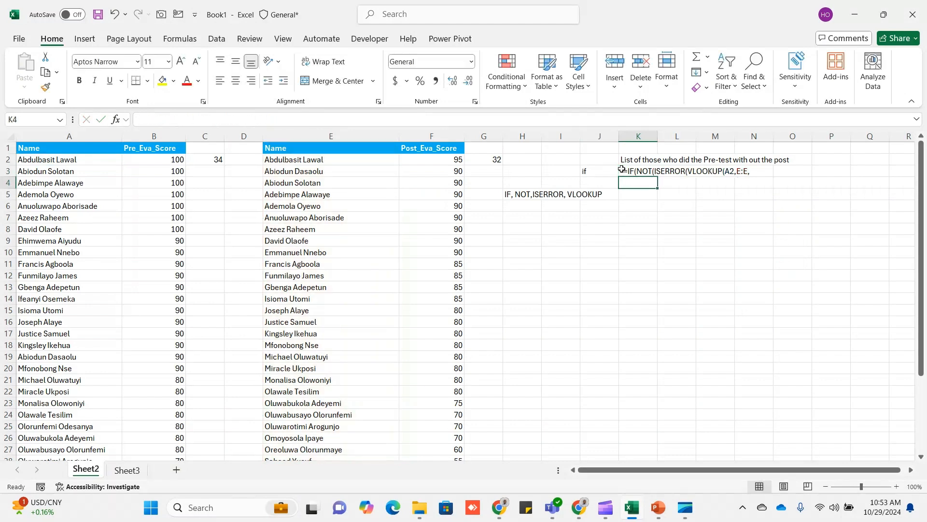
- Delete the Pre_Eva_Score column and the two columns after it, B through D
left_click(155, 137)
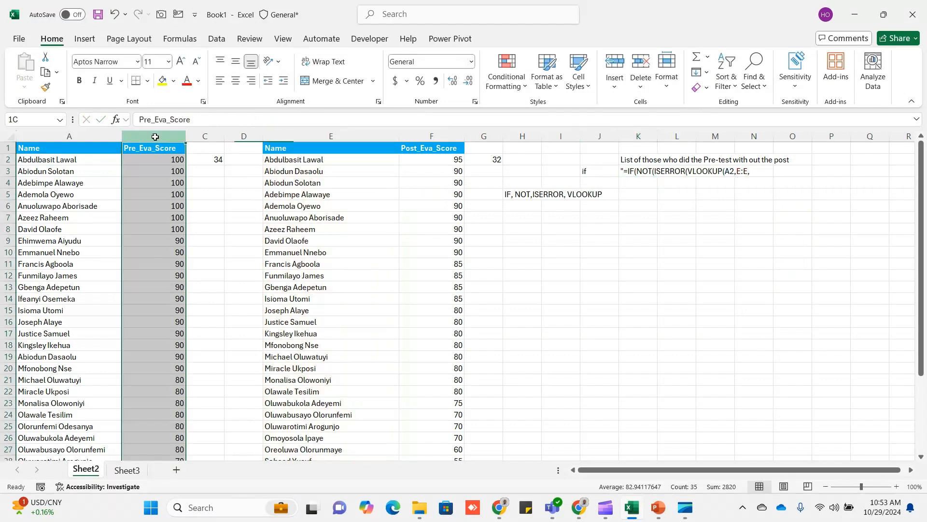
left_click_drag(155, 137, 239, 130)
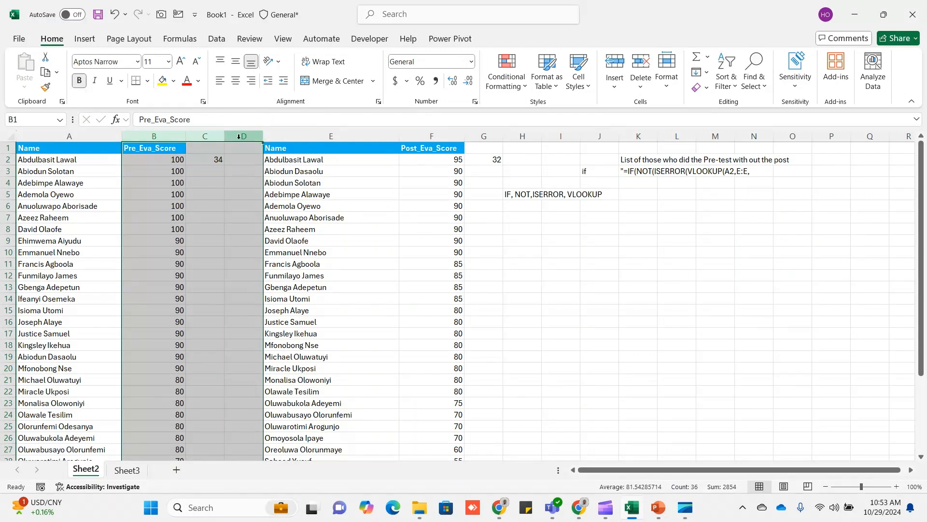
right_click(239, 137)
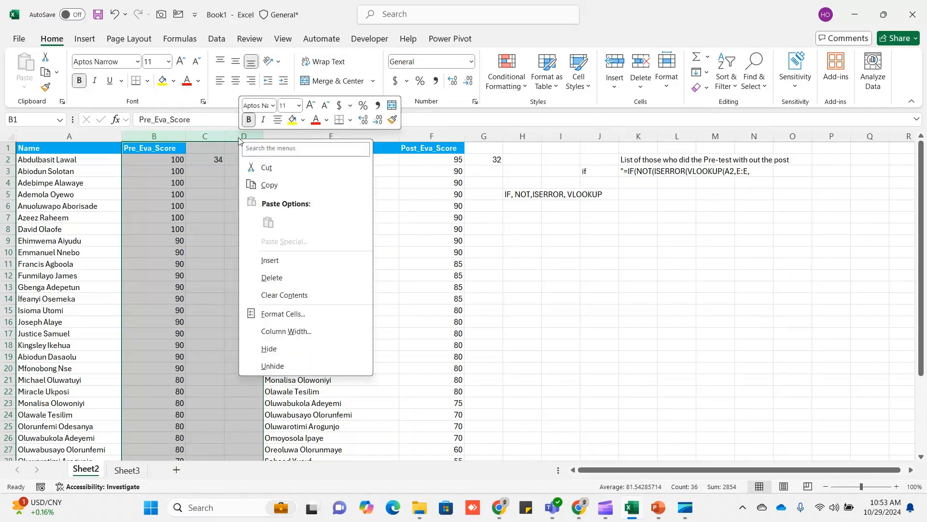
left_click(271, 277)
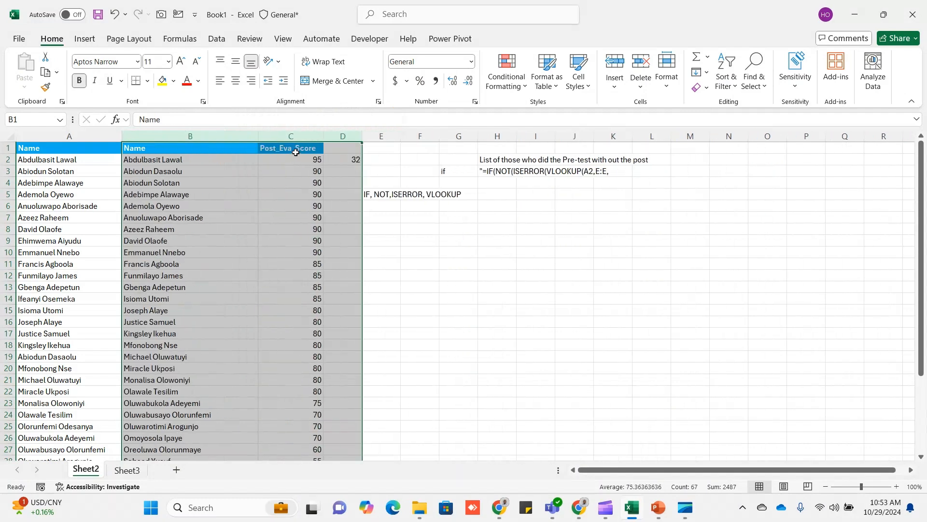
- Delete the Post_Eva_Score column and the column beside it, and clear the if note in cell E3
left_click_drag(292, 136, 346, 130)
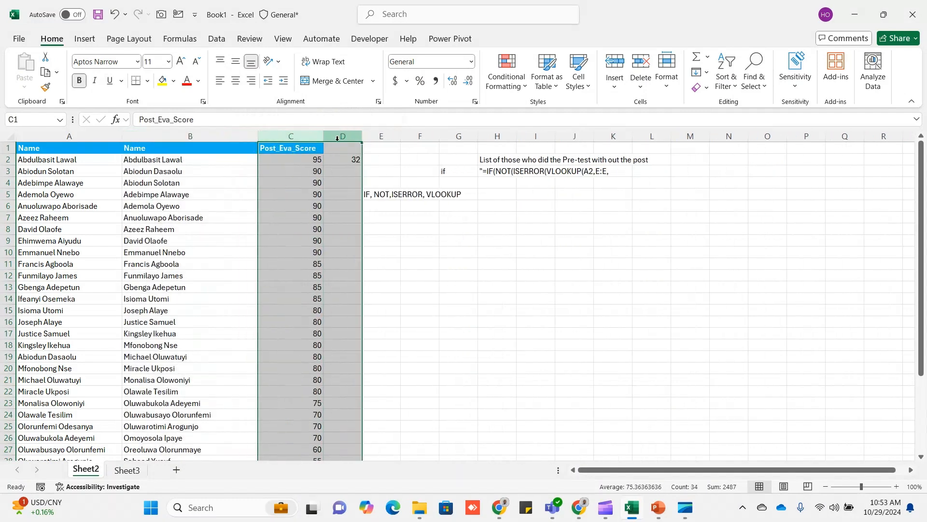
right_click(336, 139)
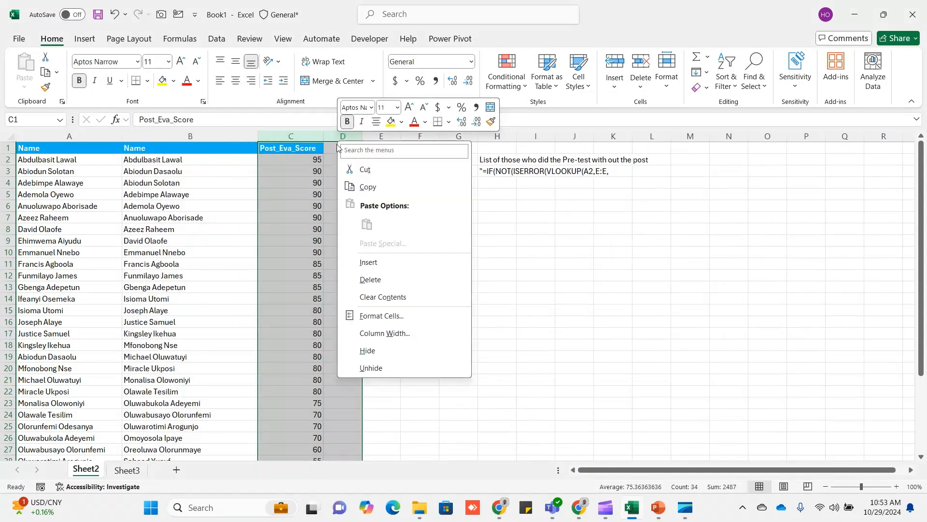
left_click(369, 277)
left_click(385, 263)
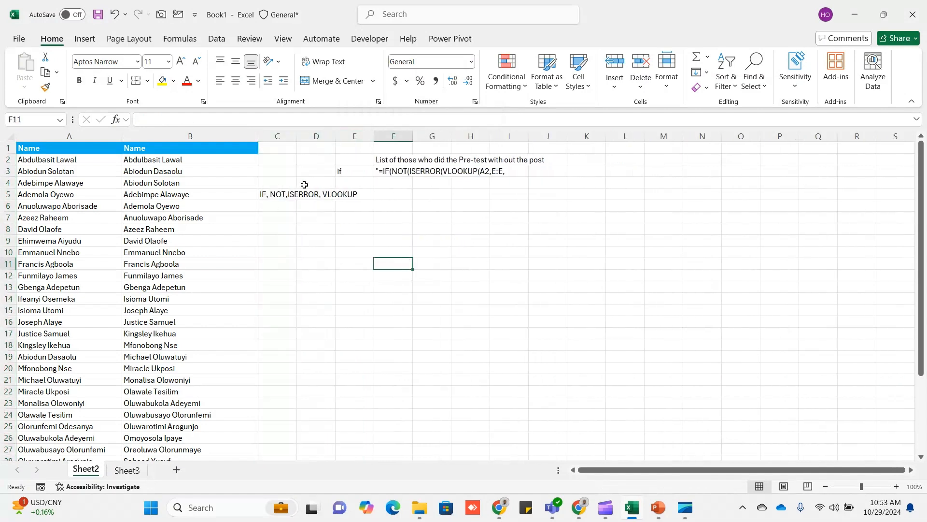
left_click(354, 174)
key("Delete")
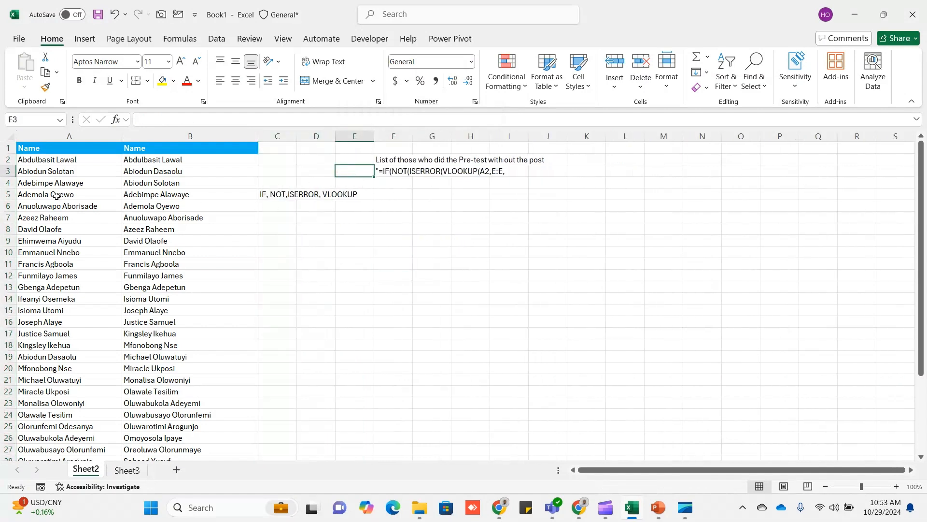
- Rename the header in A1 to Pre and the header in B1 to Post
left_click(49, 149)
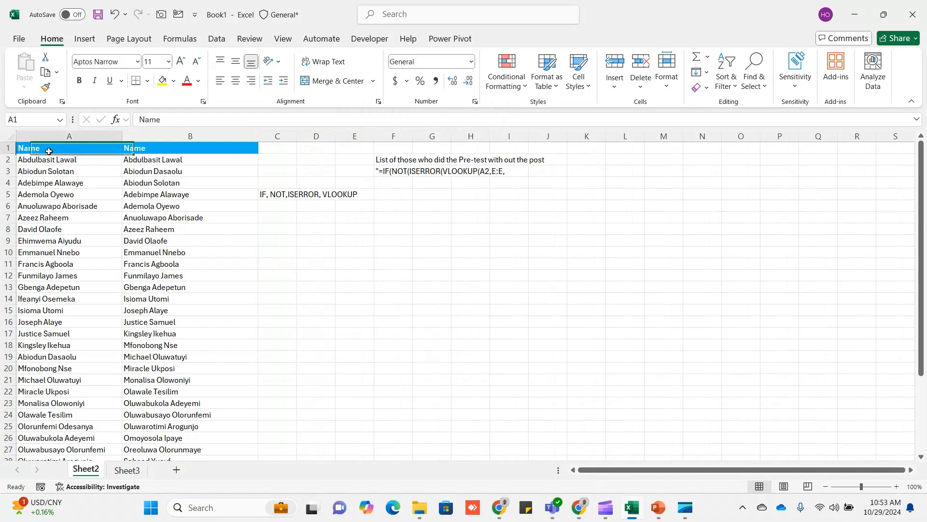
key("Delete")
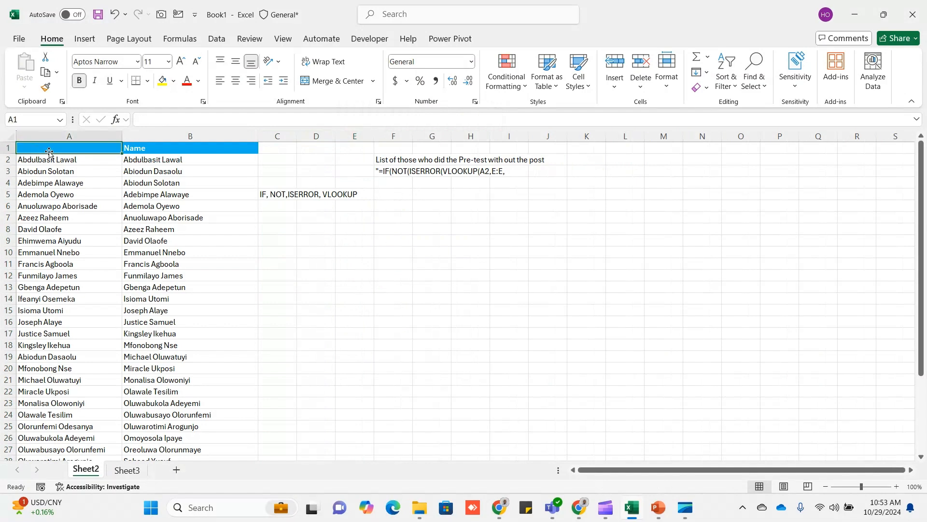
type("Pre")
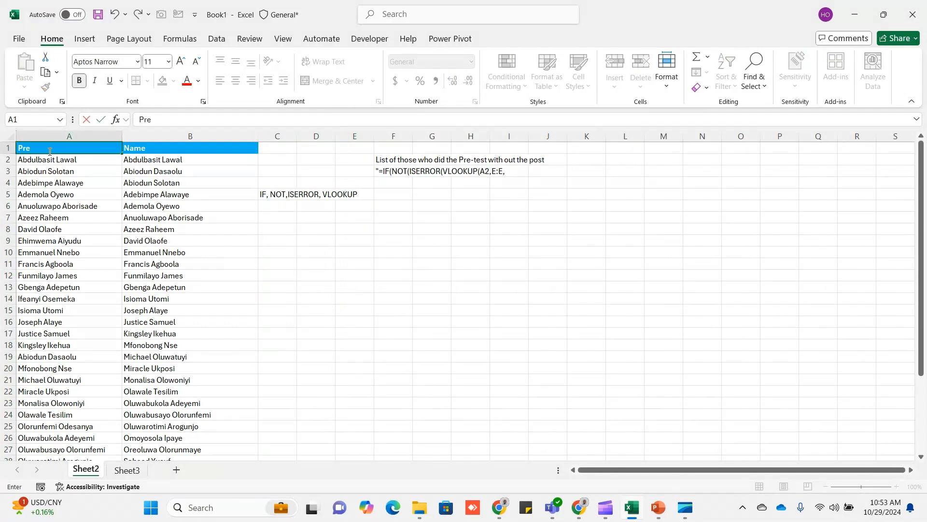
key("Tab")
type("P")
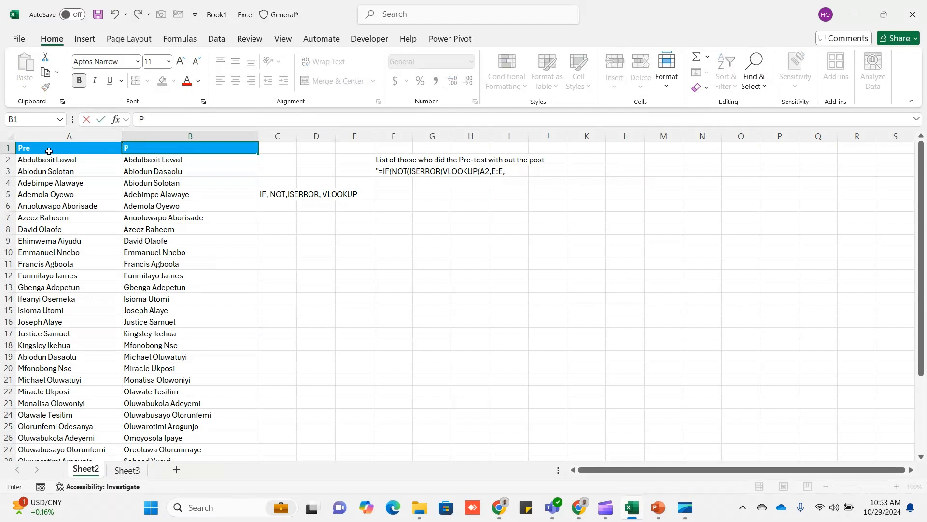
key("Return")
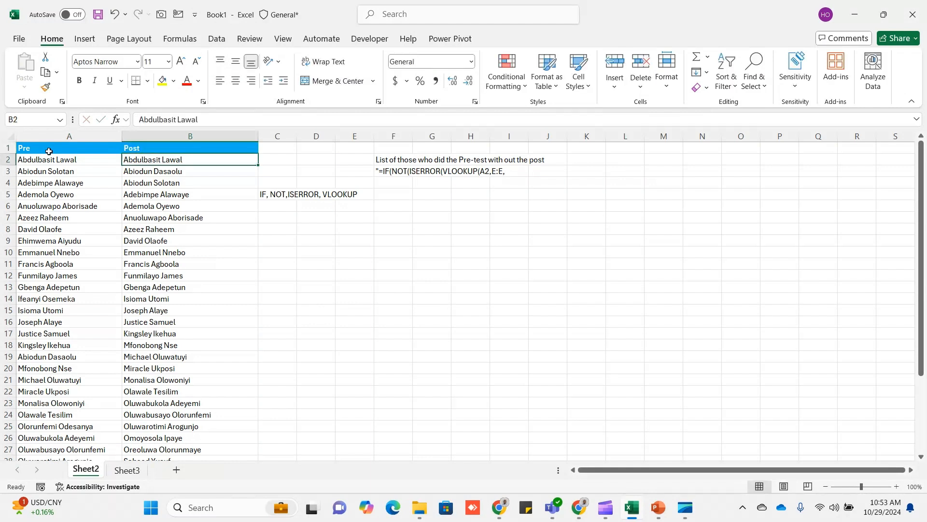
- Turn the text in F3 back into a formula by removing its opening quotation mark, and set the VLOOKUP table array to B:B
left_click(386, 172)
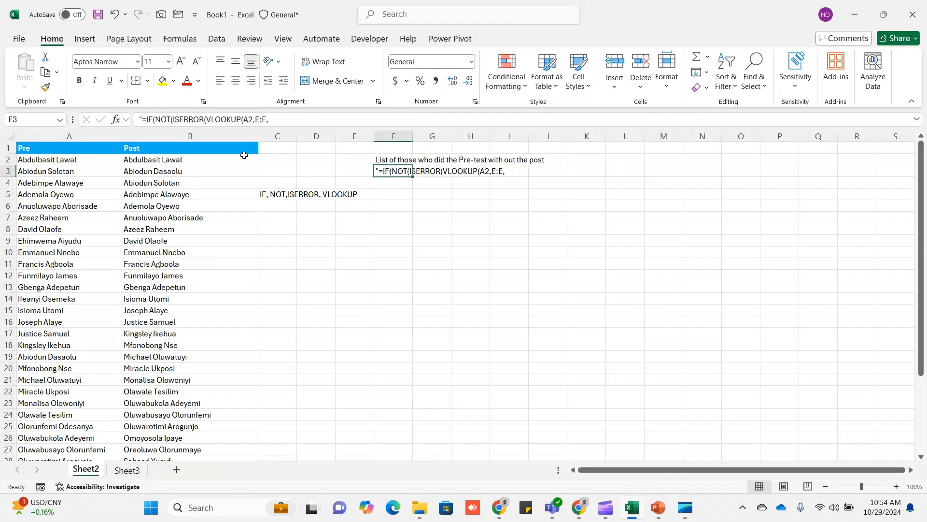
left_click(141, 119)
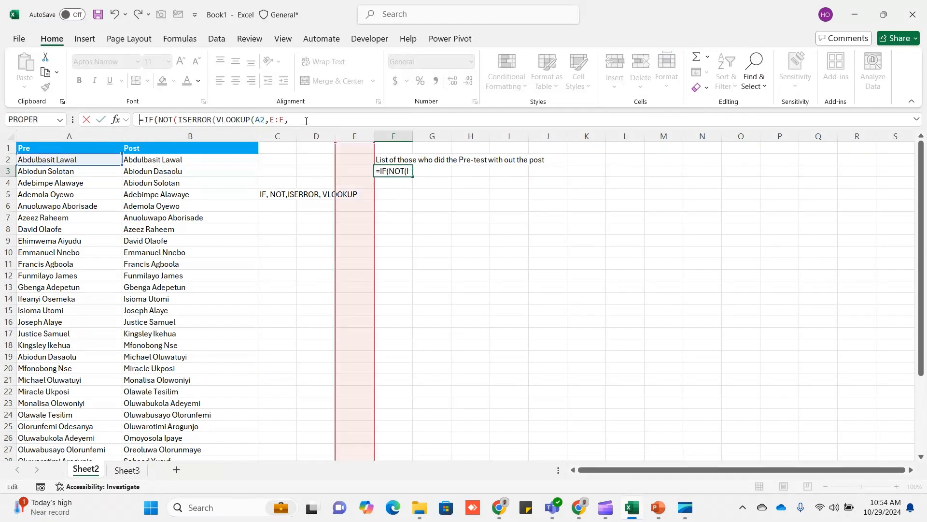
left_click(290, 120)
key("BackSpace")
key("BackSpace")
key("BackSpace")
key("BackSpace")
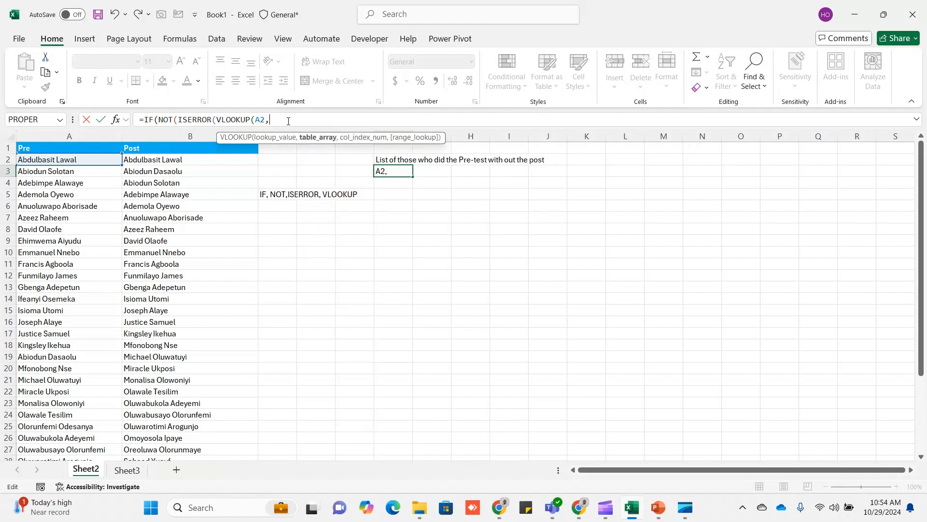
type("B:B")
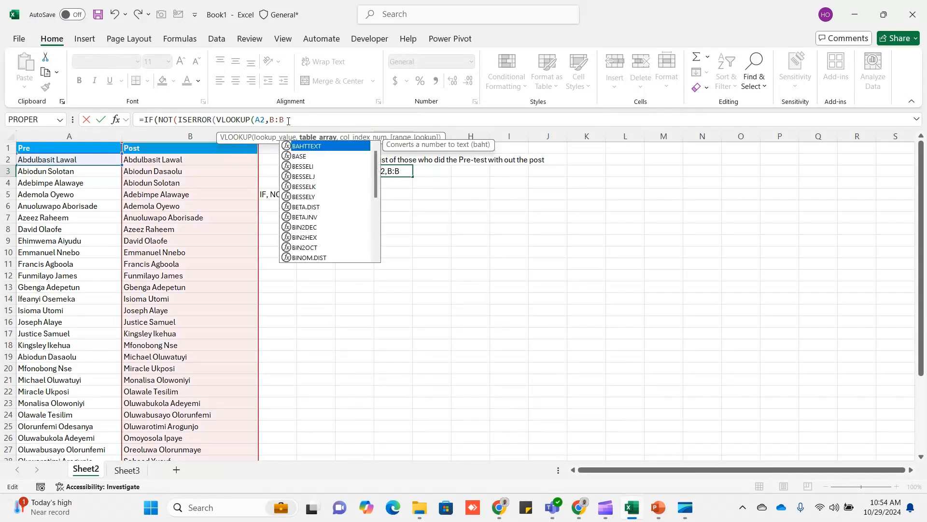
- Give the F3 VLOOKUP column index 1 and exact match FALSE, and close the VLOOKUP, ISERROR and NOT functions
type(",")
key("Escape")
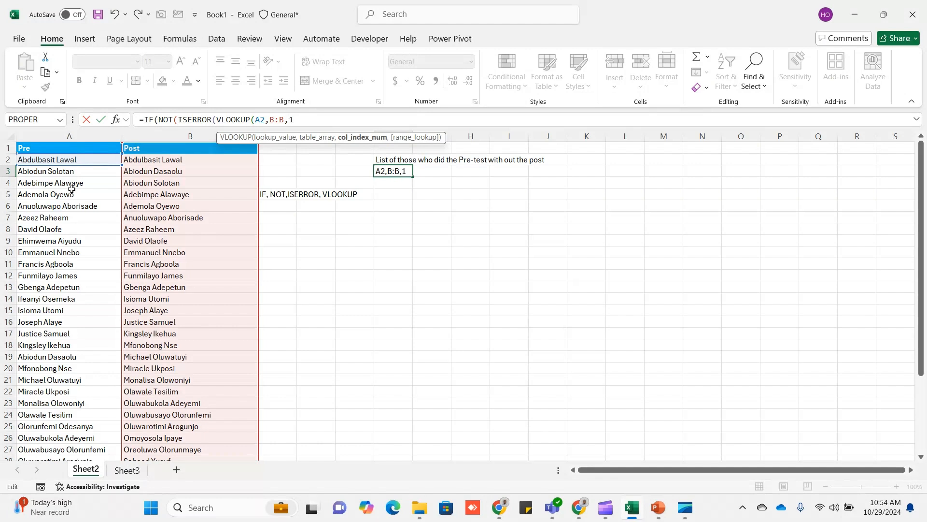
type(",")
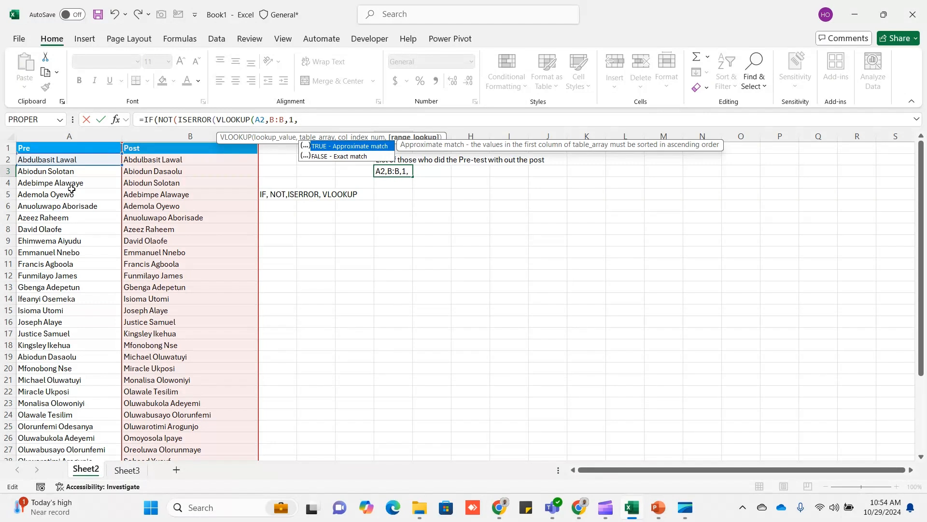
left_click(330, 159)
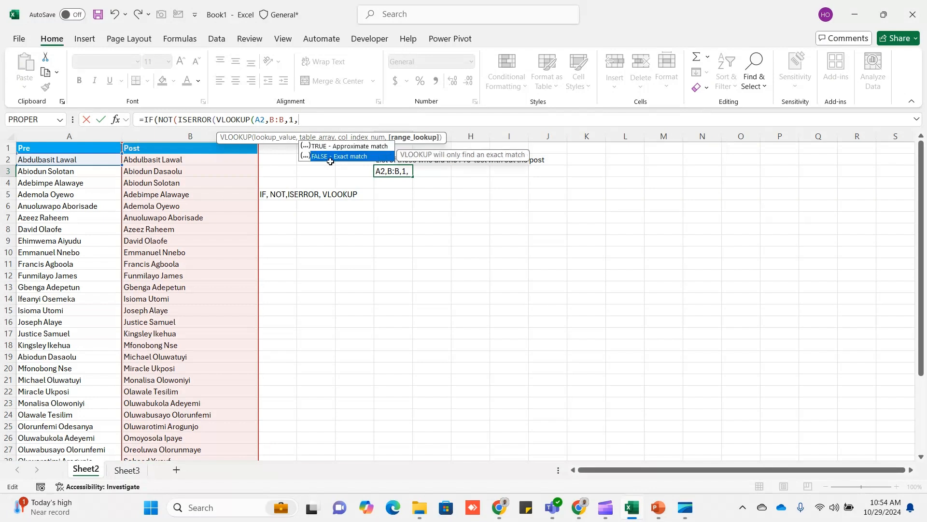
double_click(331, 156)
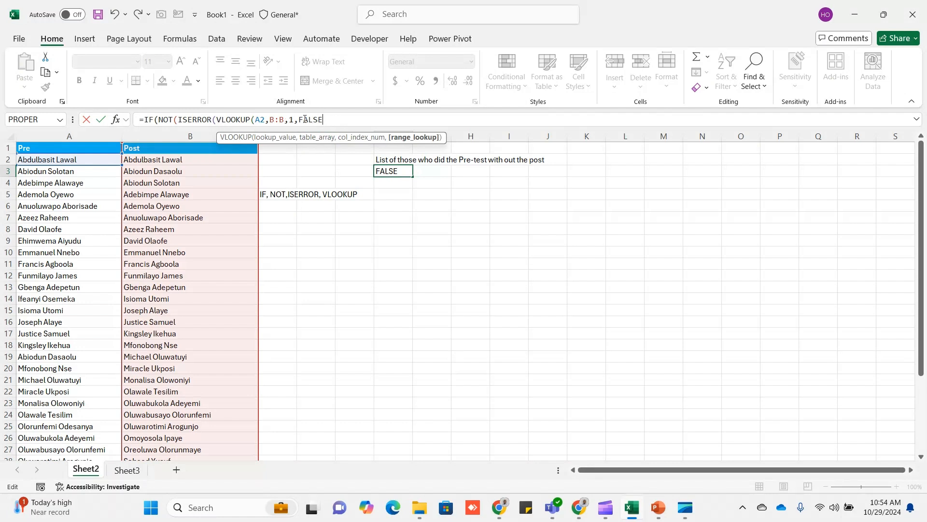
type(")")
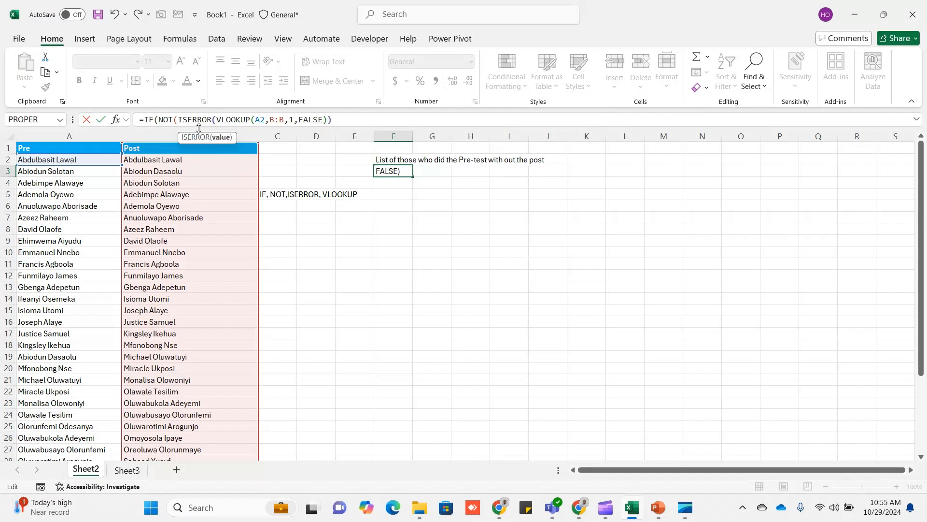
type(")")
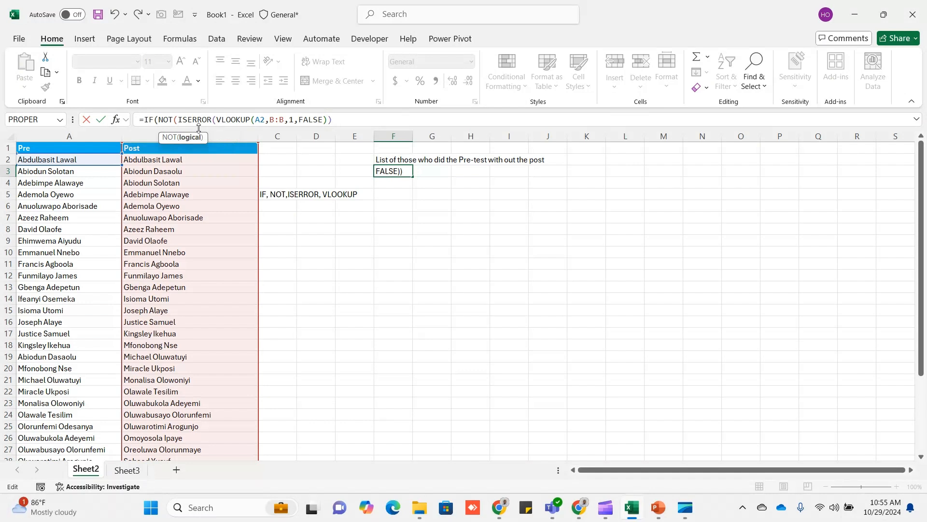
type(")")
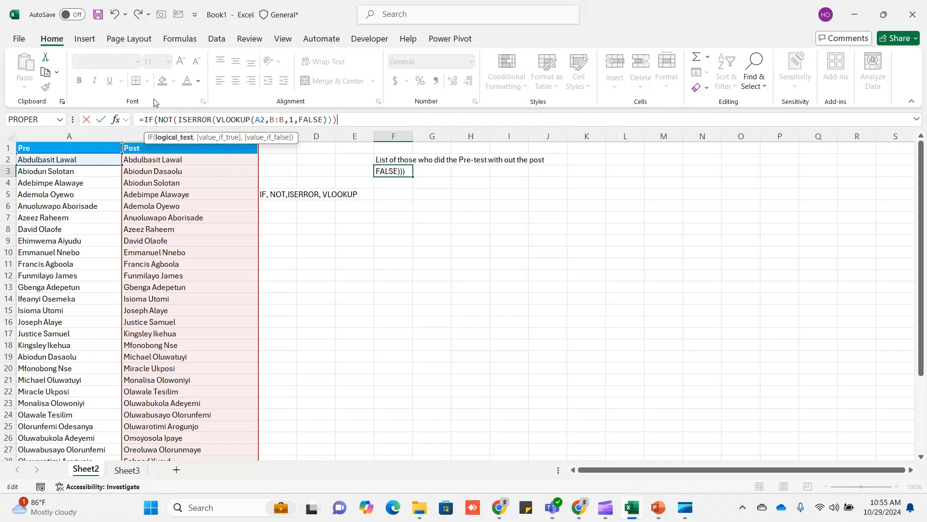
- Set the IF function's value if true to A2 and its value if false to "", and add the closing parenthesis
type(",")
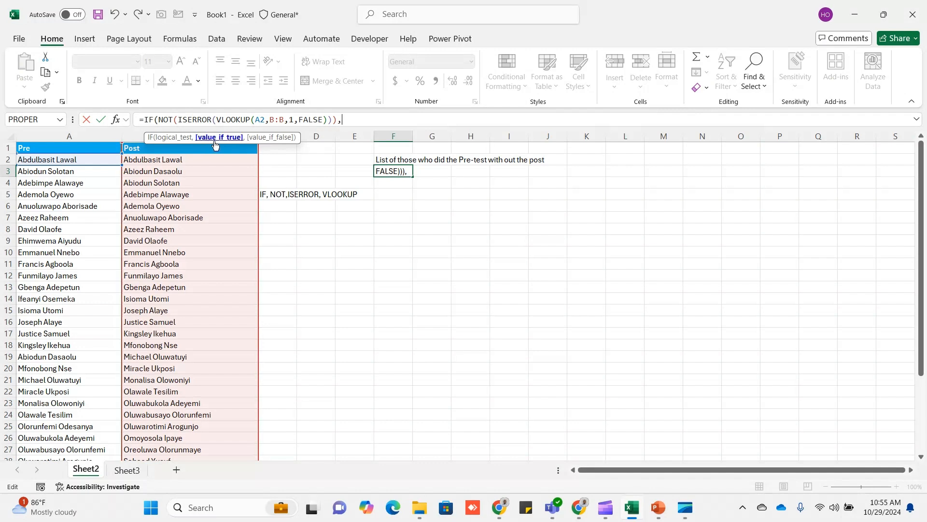
left_click(86, 159)
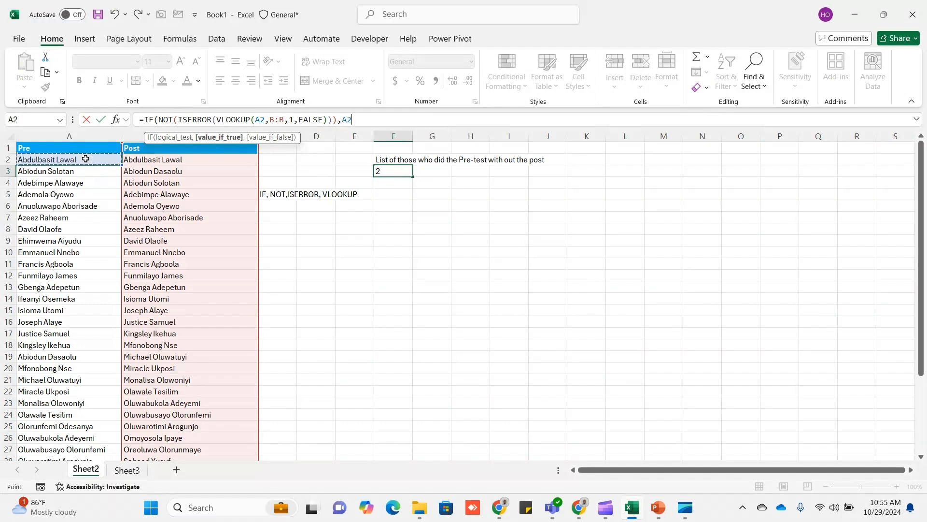
type(",")
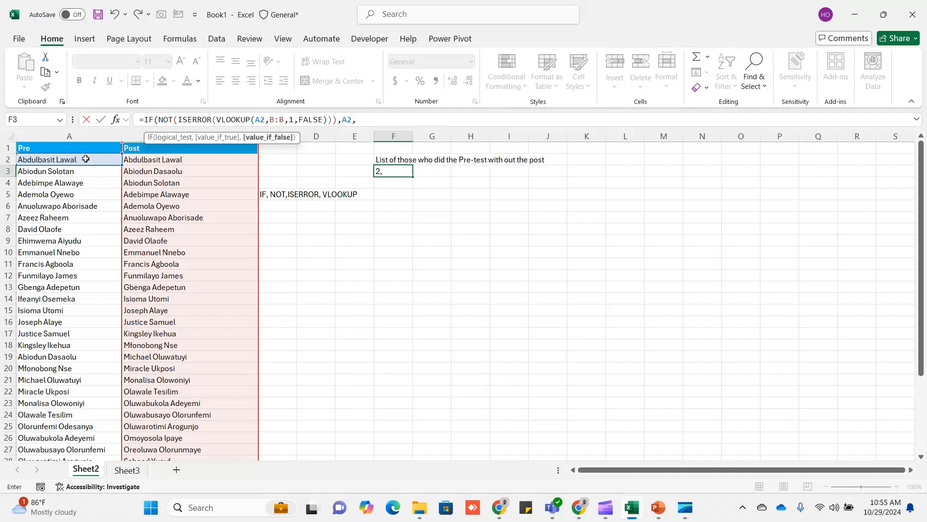
type("\"")
type(")")
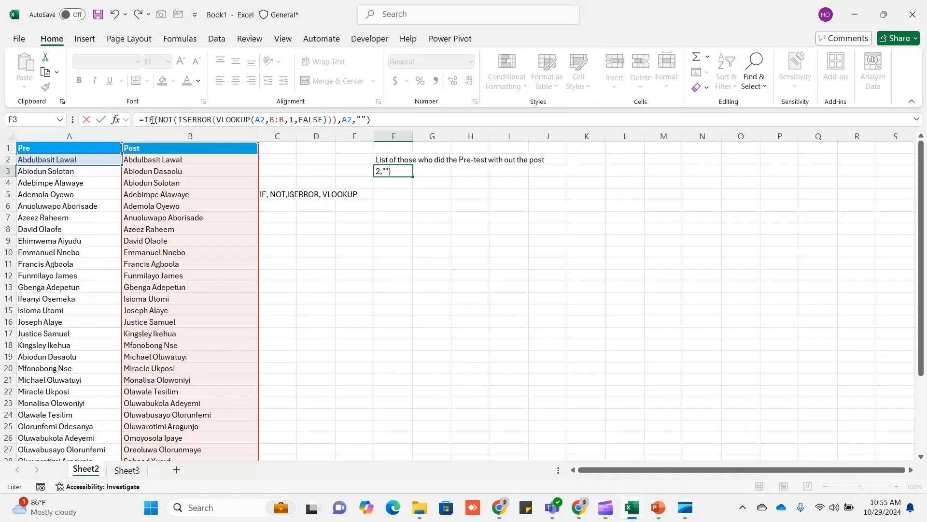
- Examine the F3 formula's IF results, VLOOKUP arguments, ISERROR and NOT parts by highlighting each of them
double_click(346, 118)
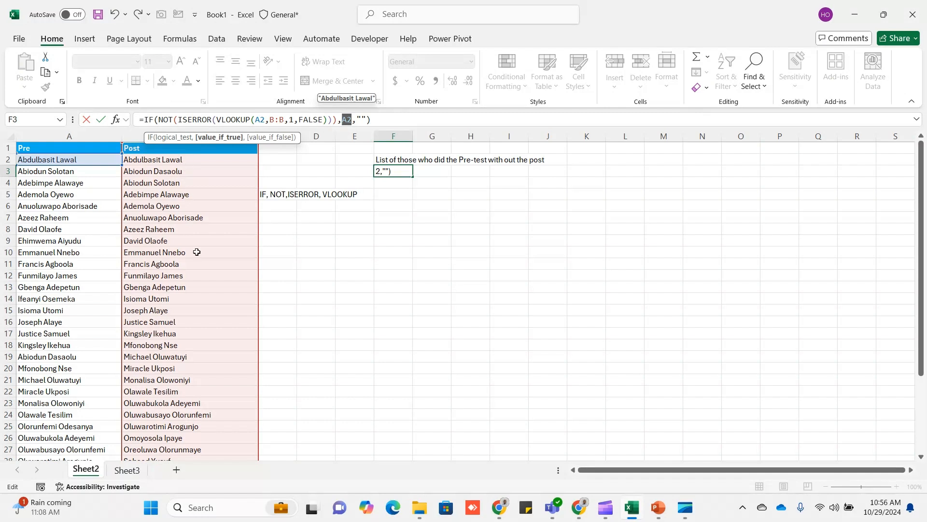
left_click_drag(352, 120, 369, 119)
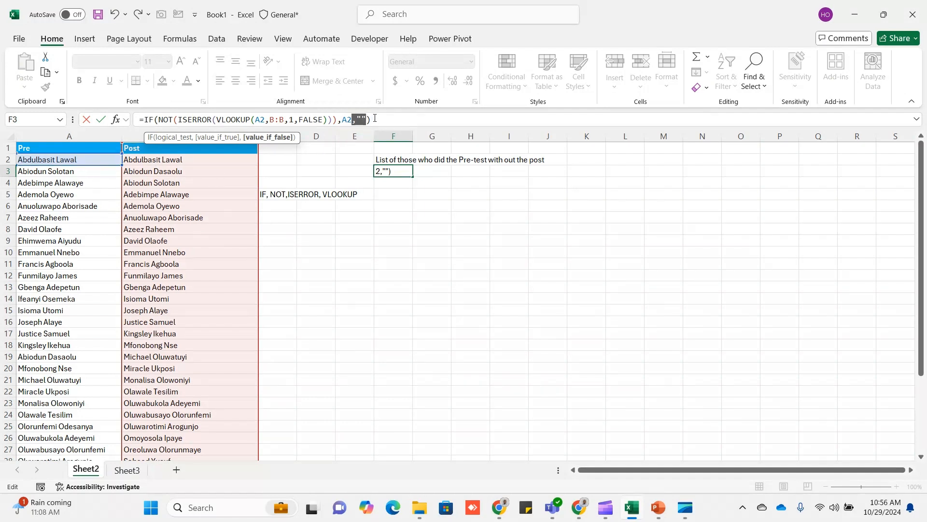
left_click(362, 119)
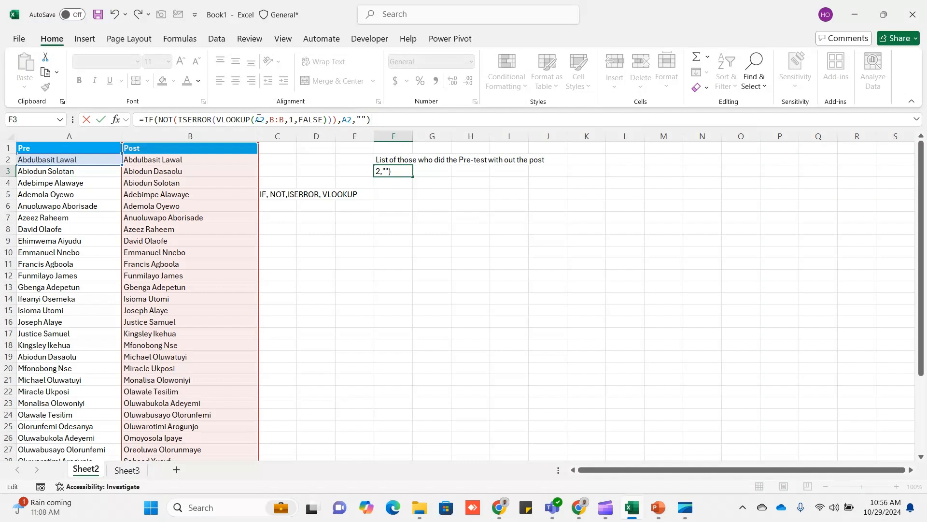
left_click_drag(256, 119, 323, 119)
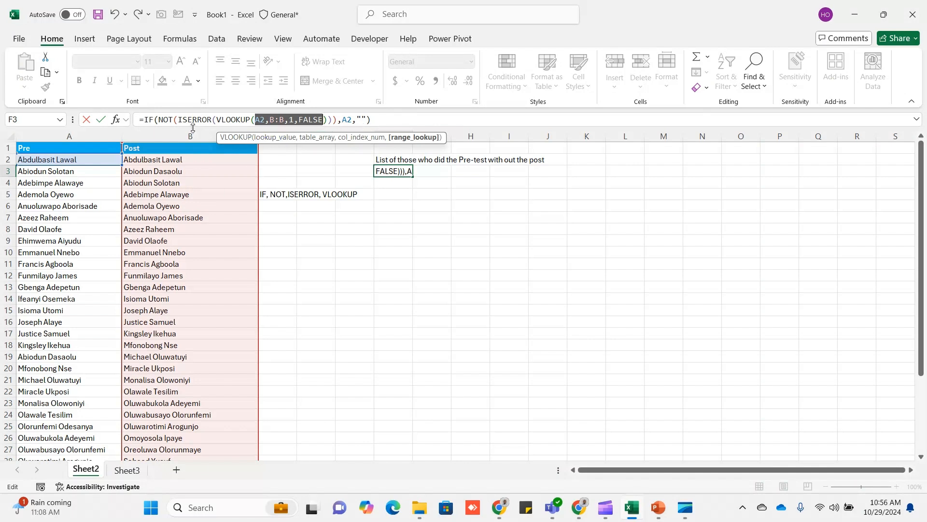
left_click_drag(177, 119, 198, 119)
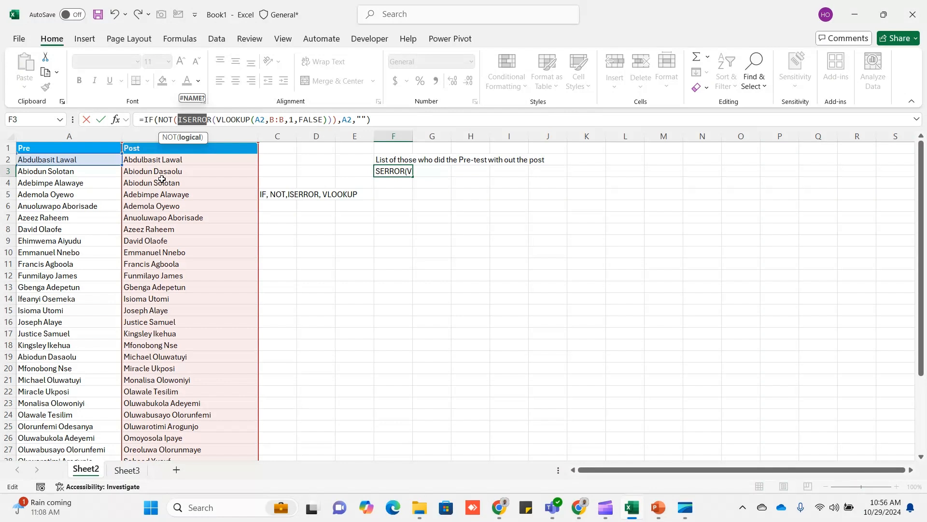
left_click(381, 119)
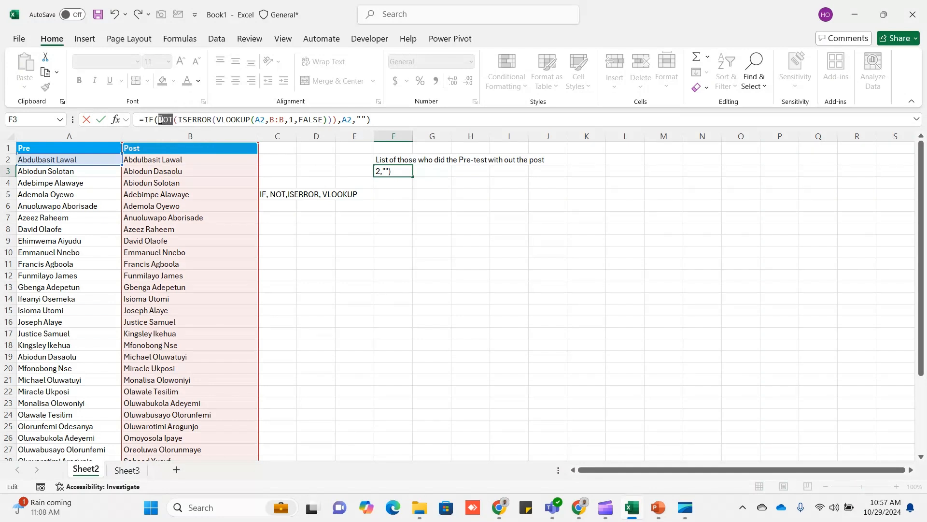
double_click(167, 119)
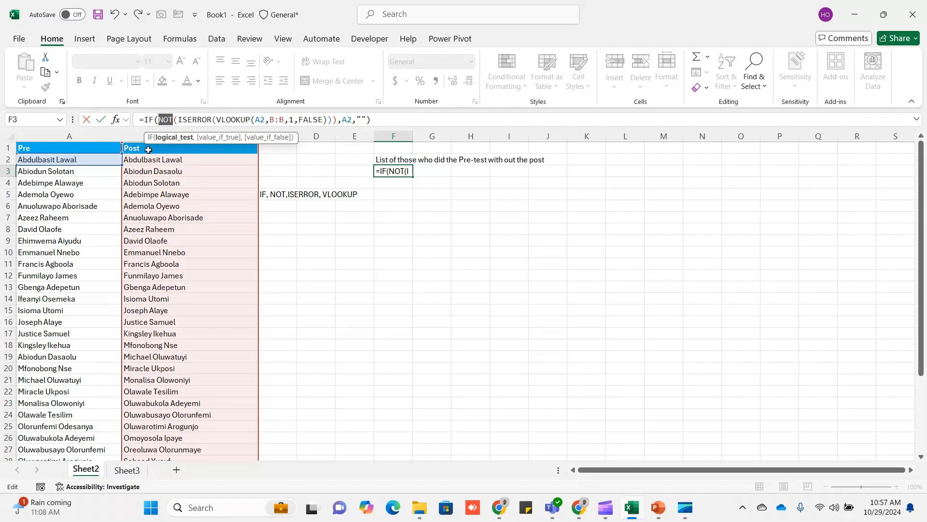
- Review the IF function's logical test in F3 and commit the completed nested formula
left_click_drag(154, 120, 336, 120)
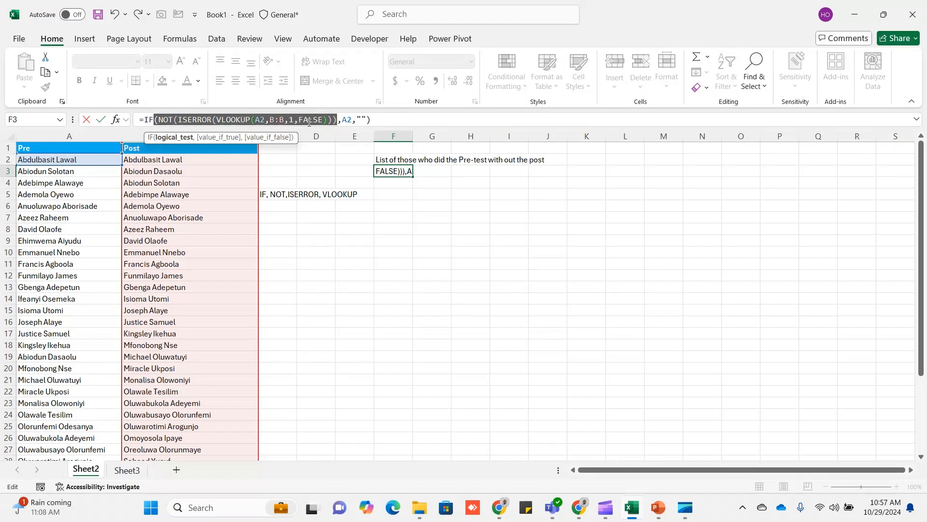
left_click(381, 120)
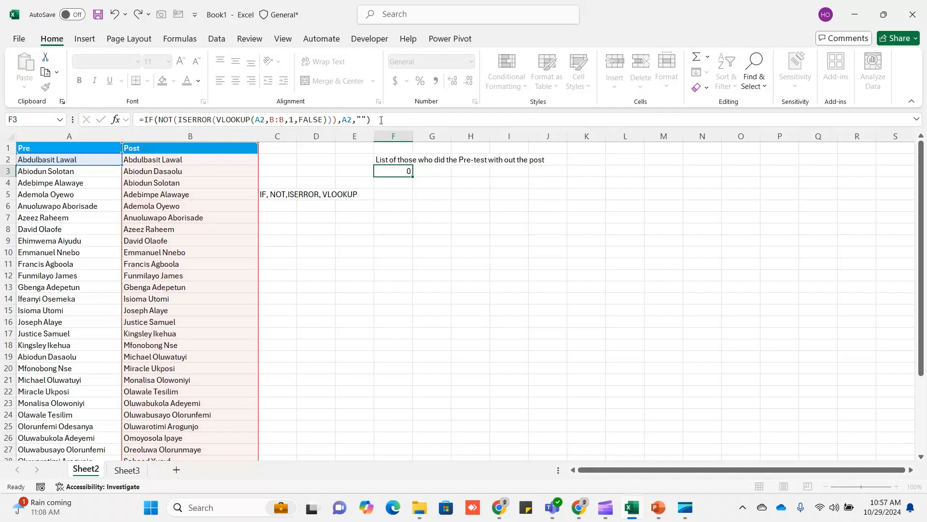
key("Return")
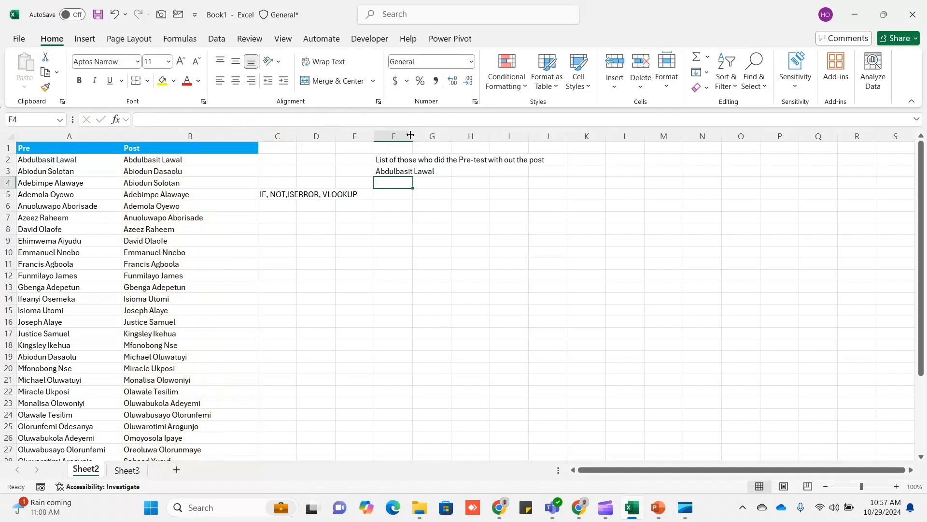
- Widen column F and fill the F3 formula down through F36
left_click_drag(411, 134, 482, 136)
left_click(434, 161)
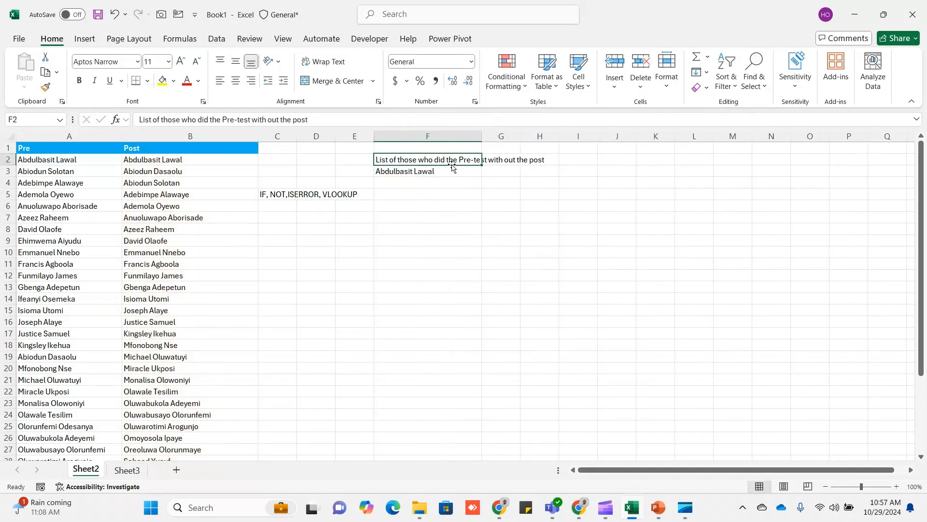
left_click(453, 171)
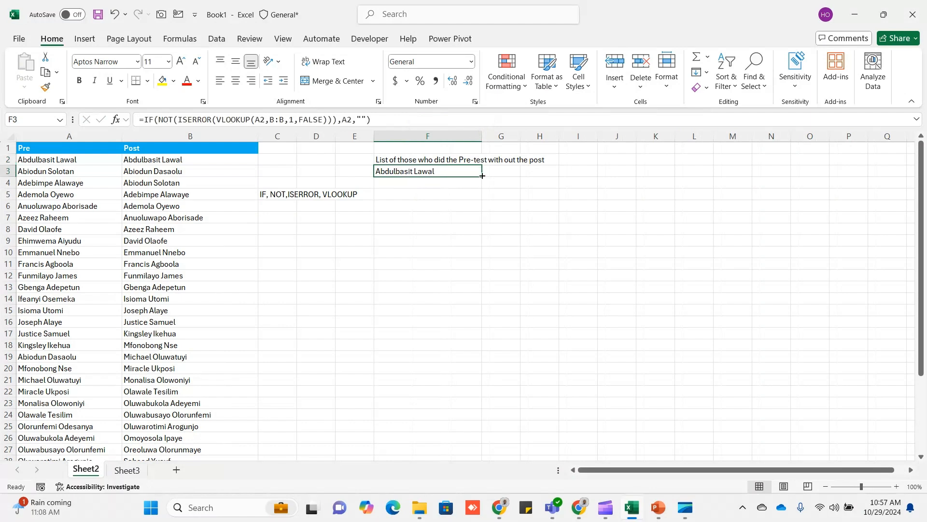
left_click_drag(482, 176, 488, 450)
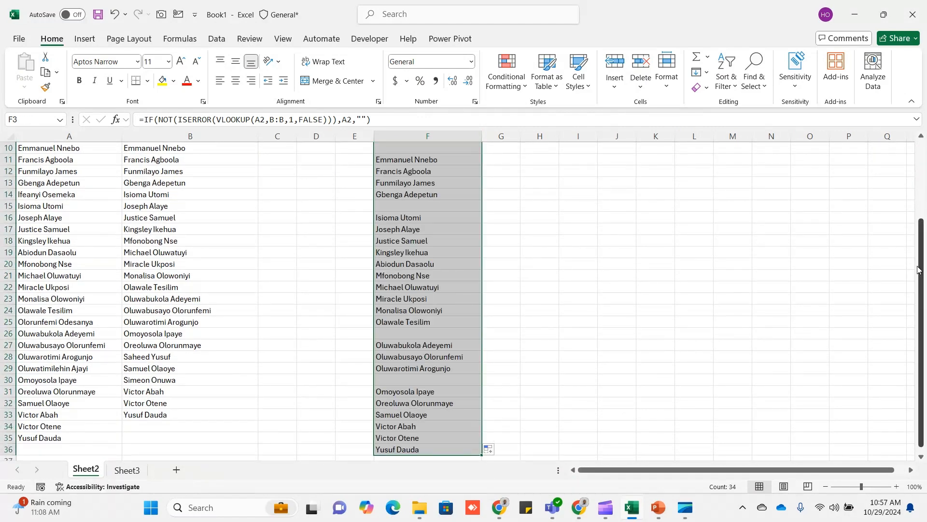
left_click_drag(920, 268, 911, 171)
left_click(532, 190)
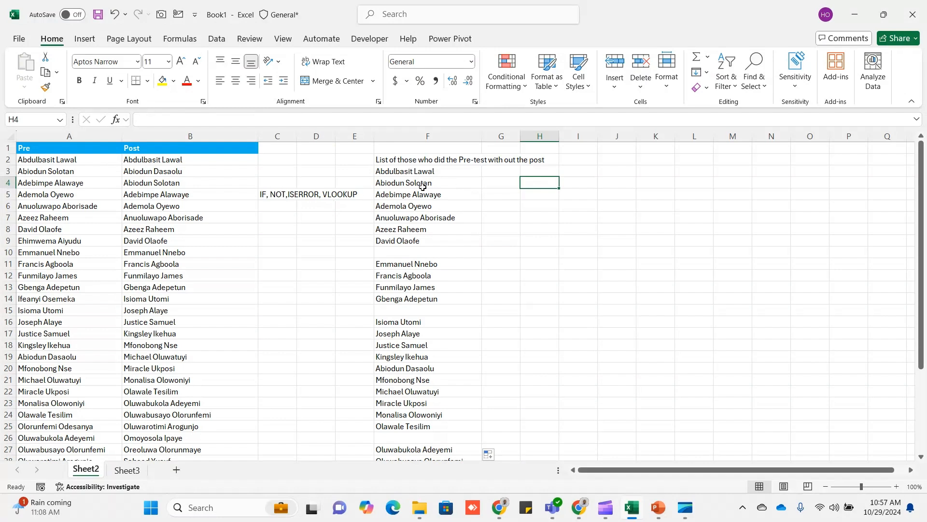
- Copy the B1 header formatting onto the F2 heading and widen column F to fit the whole heading
left_click(418, 160)
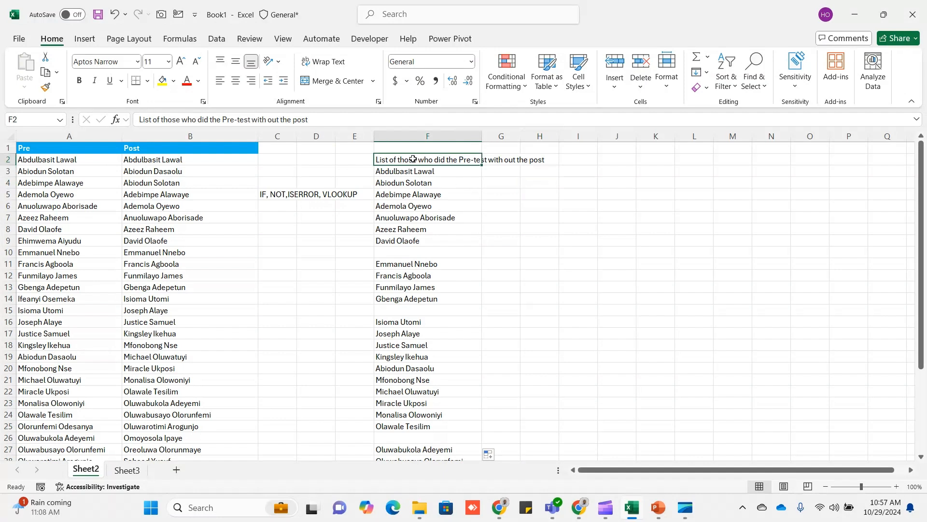
left_click(232, 148)
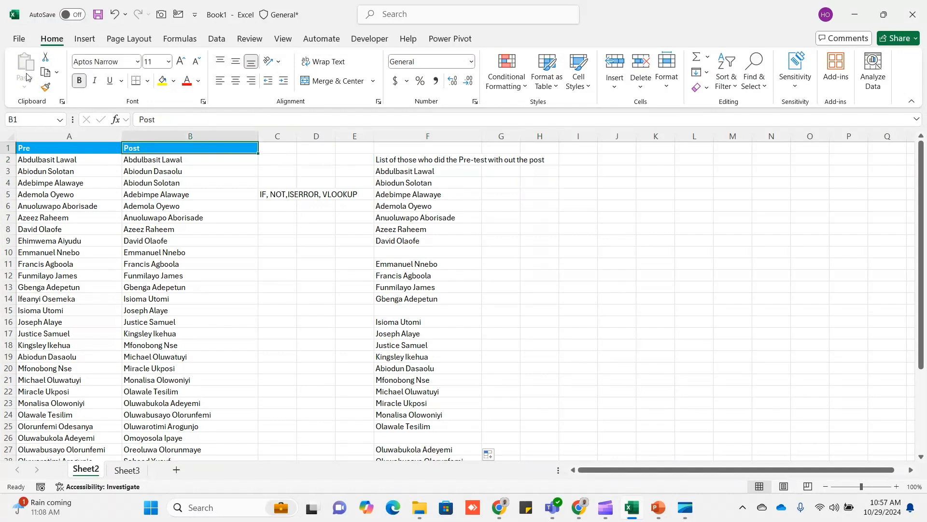
left_click(45, 87)
left_click(414, 159)
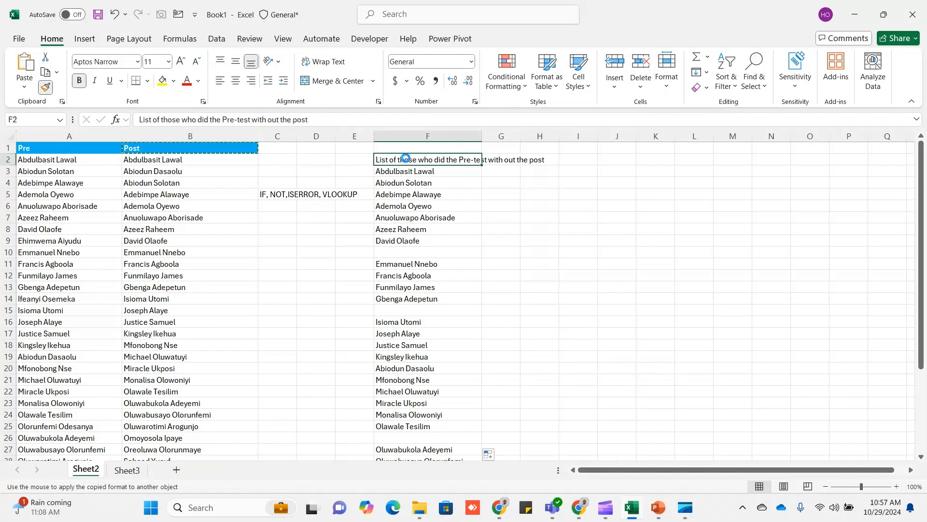
left_click_drag(482, 135, 566, 134)
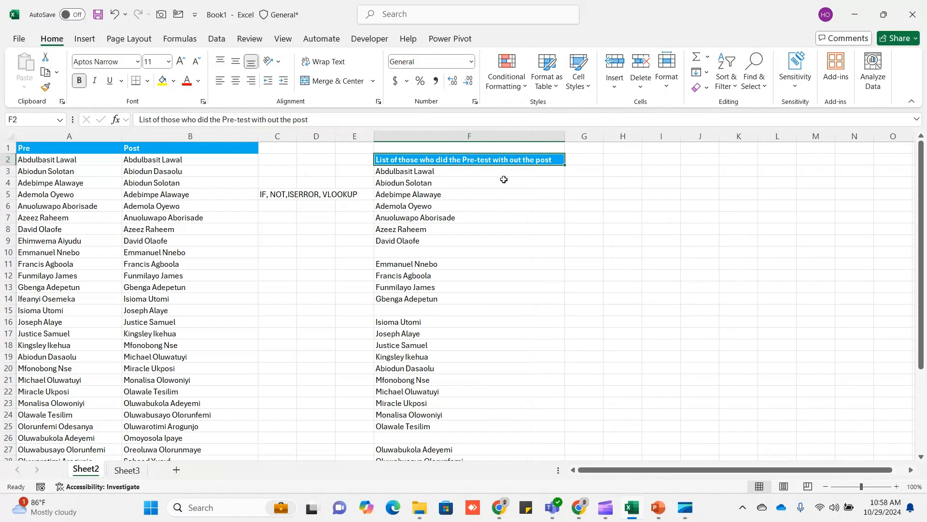
- Examine the blank results in column F and their formulas, checking the list down to its last row
left_click(468, 253)
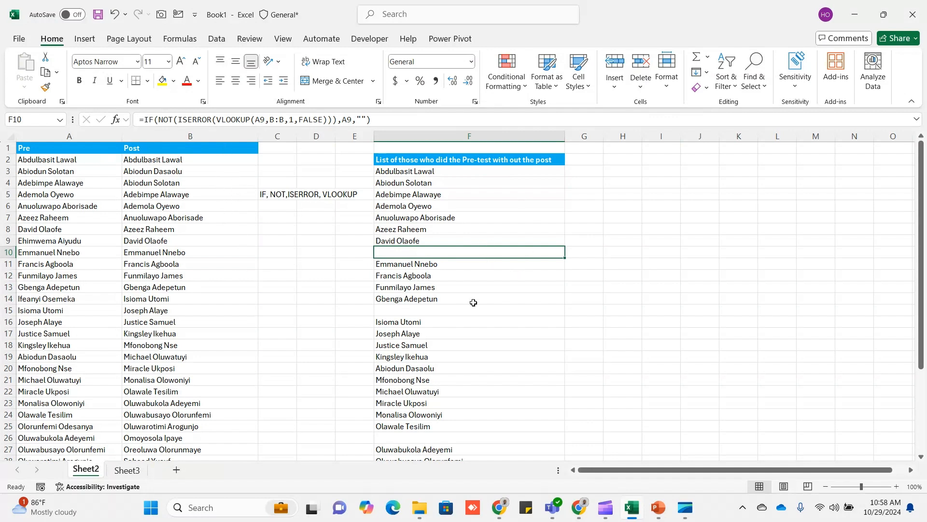
left_click(462, 316)
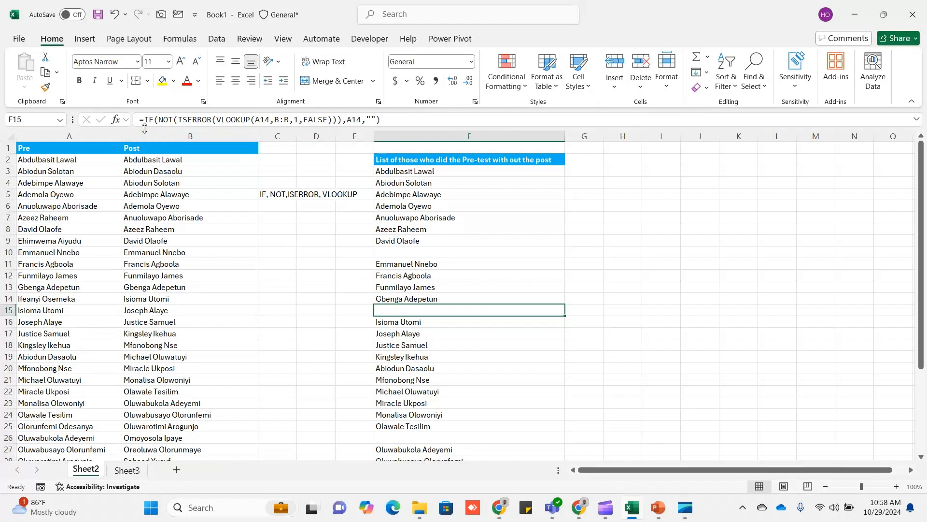
mouse_move(145, 122)
left_mouse_down()
mouse_move(166, 121)
mouse_move(145, 120)
mouse_move(154, 119)
left_mouse_up()
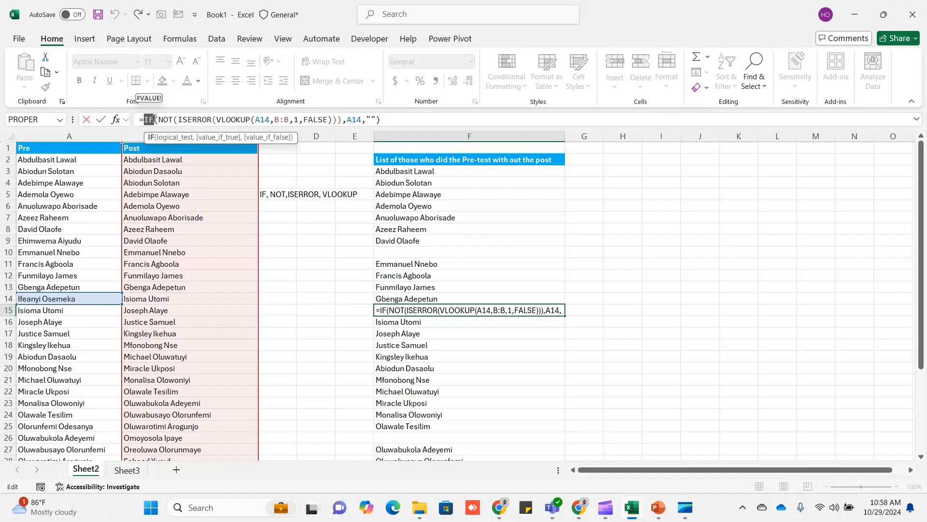
key("Return")
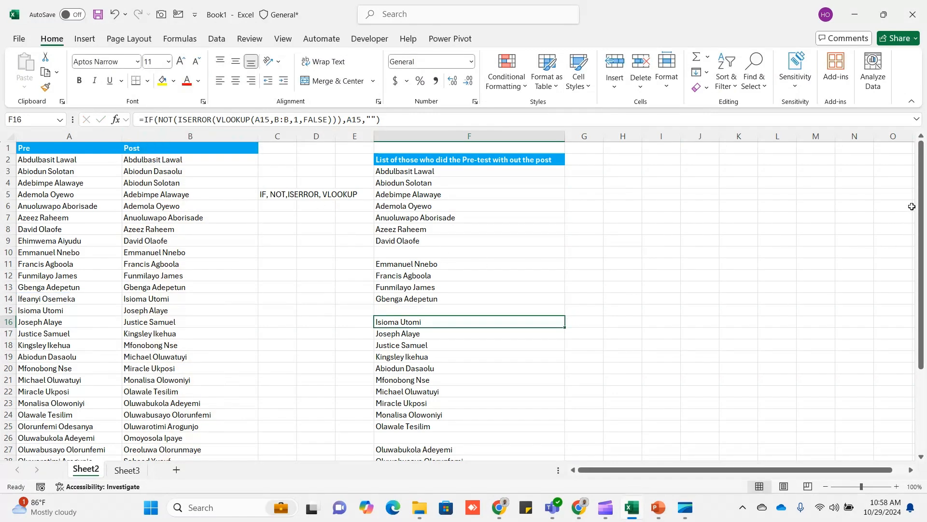
left_click_drag(921, 207, 926, 309)
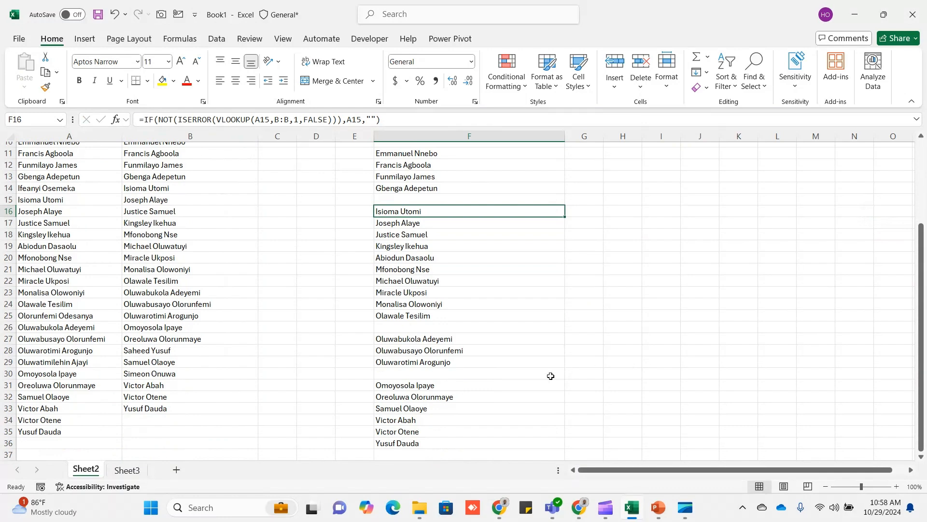
double_click(429, 449)
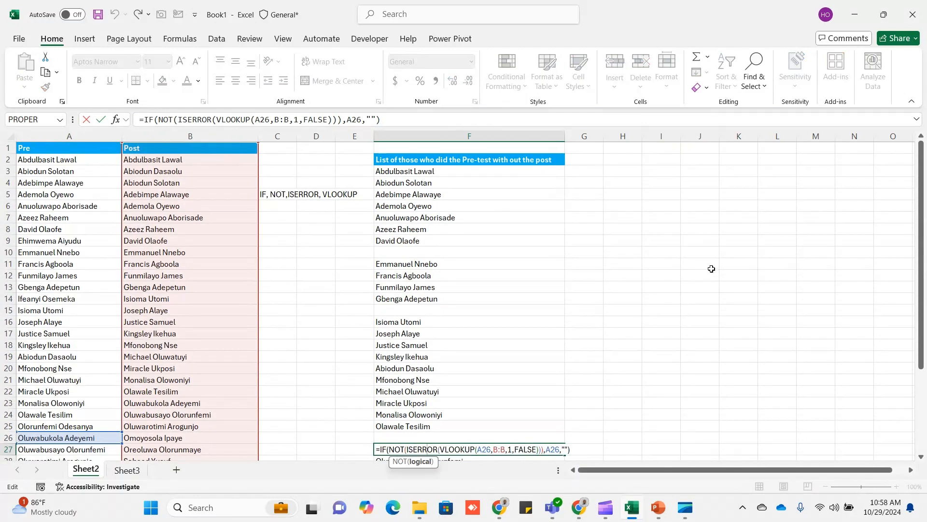
key("Return")
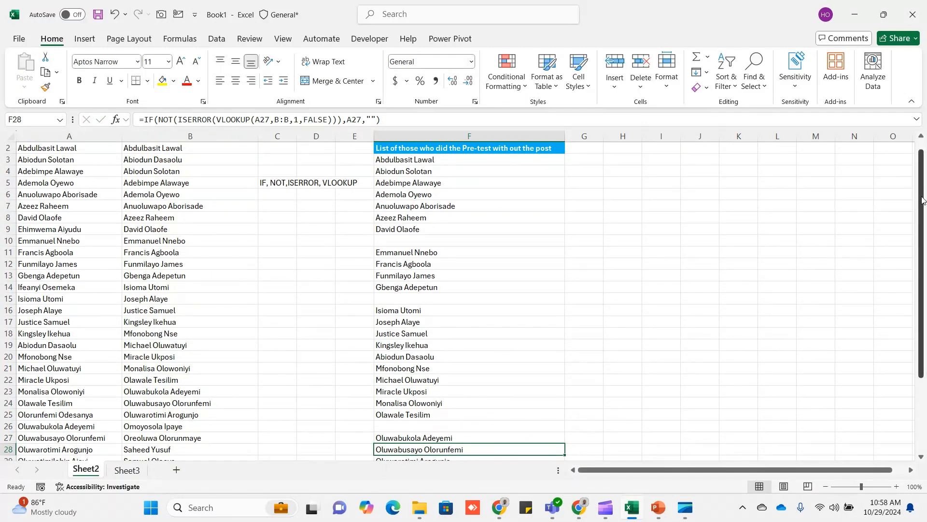
left_click_drag(921, 201, 926, 278)
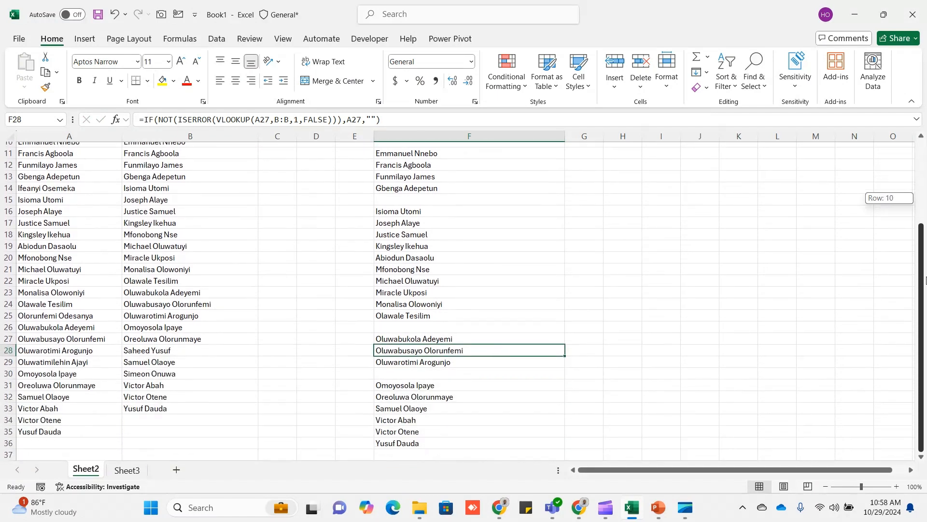
left_click(459, 453)
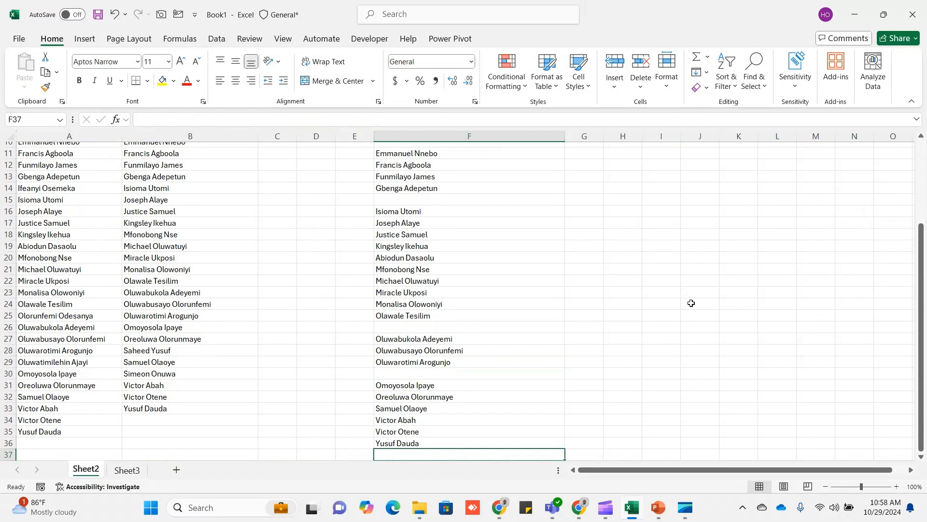
left_click_drag(920, 256, 904, 161)
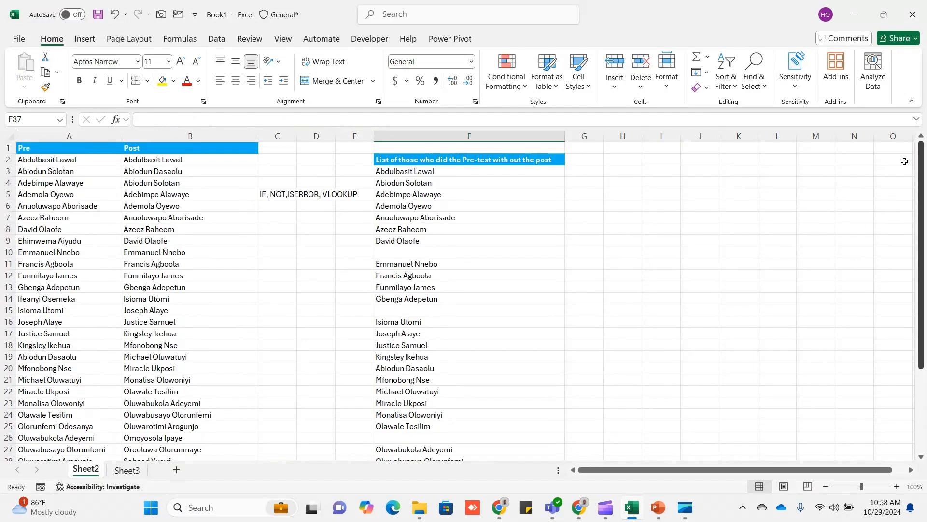
- Enter the function note "IF, ISERROR,VLOOKUP" in cell I2
left_click(626, 162)
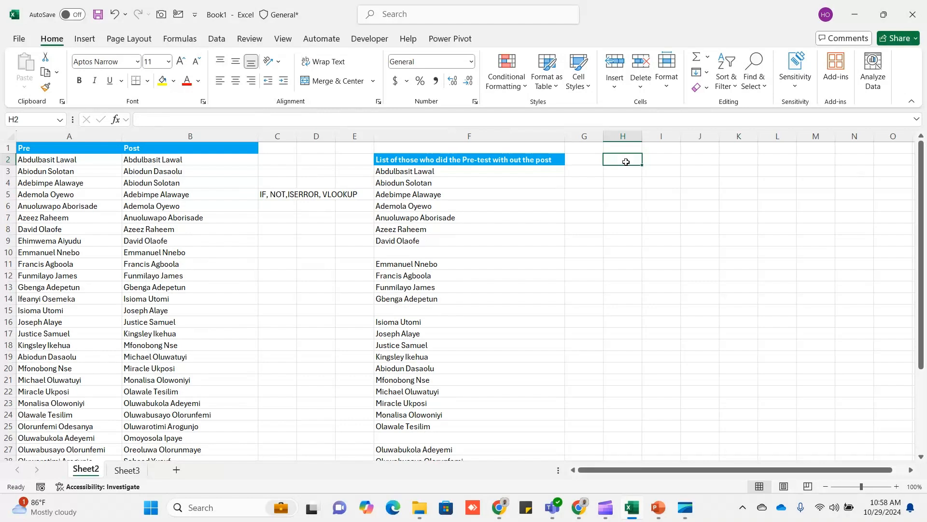
key("Right")
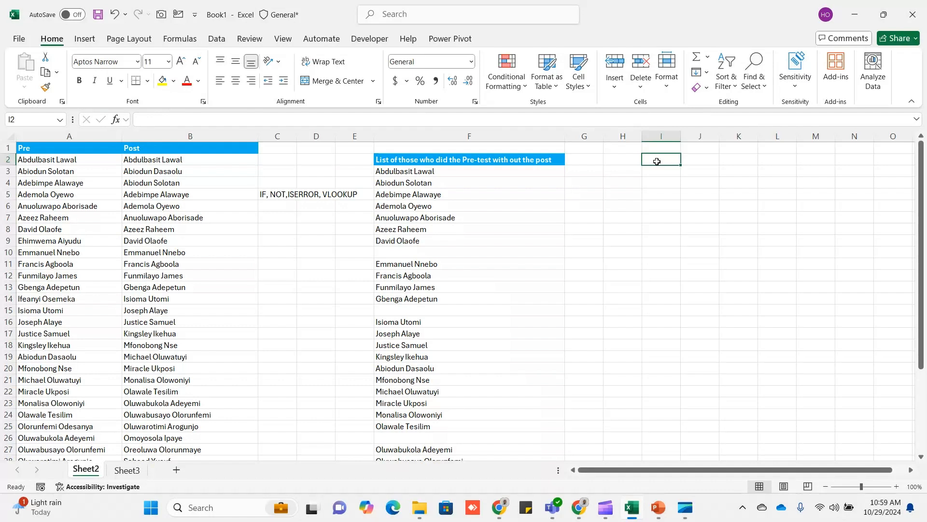
type("IF")
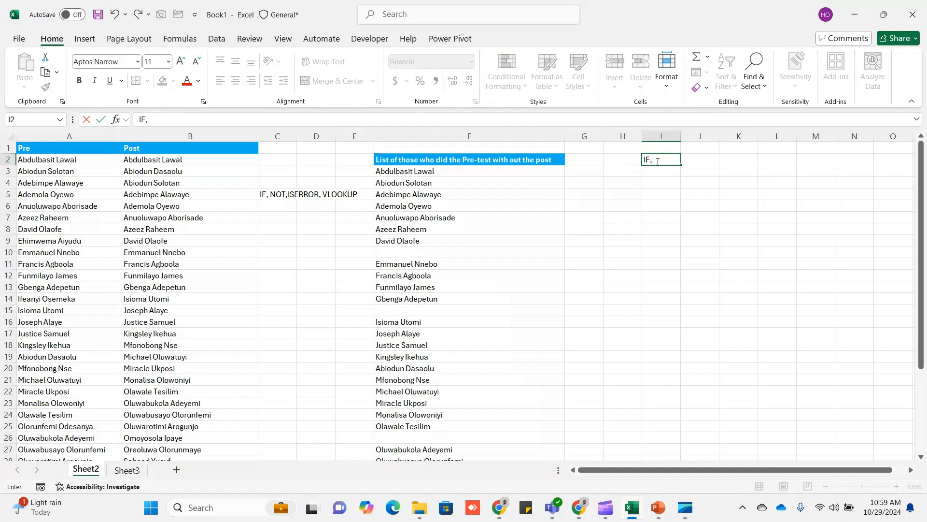
type(", ISERROR,VLOOKUP")
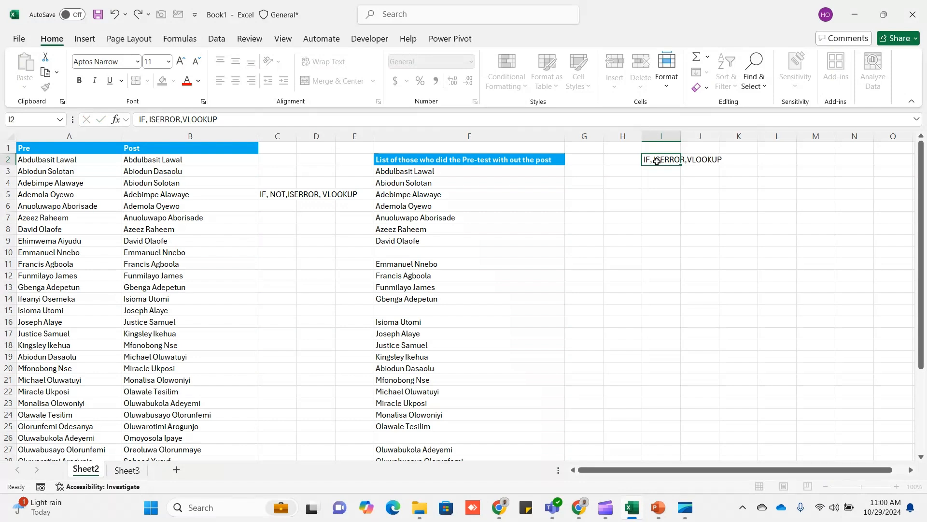
key("Return")
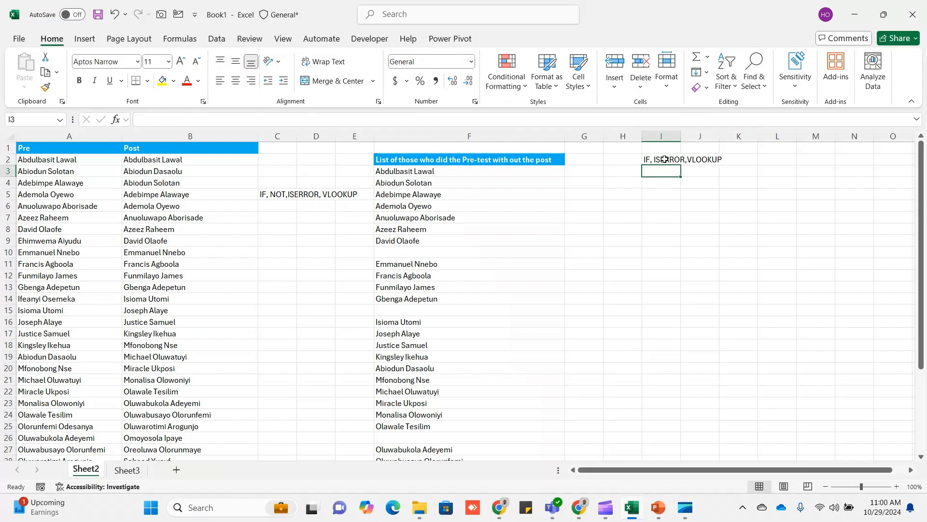
left_click(665, 159)
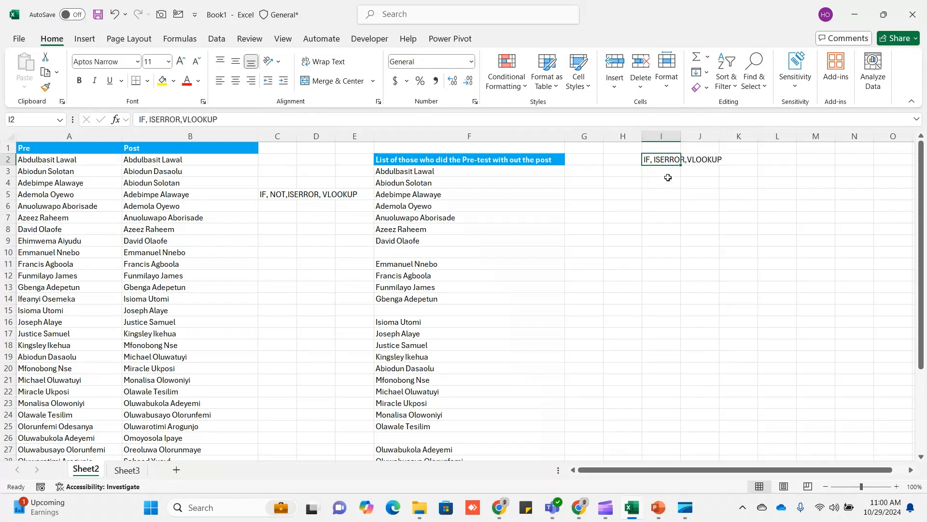
- Start a formula in I4 with an IF function whose logical test opens with ISERROR
left_click(667, 181)
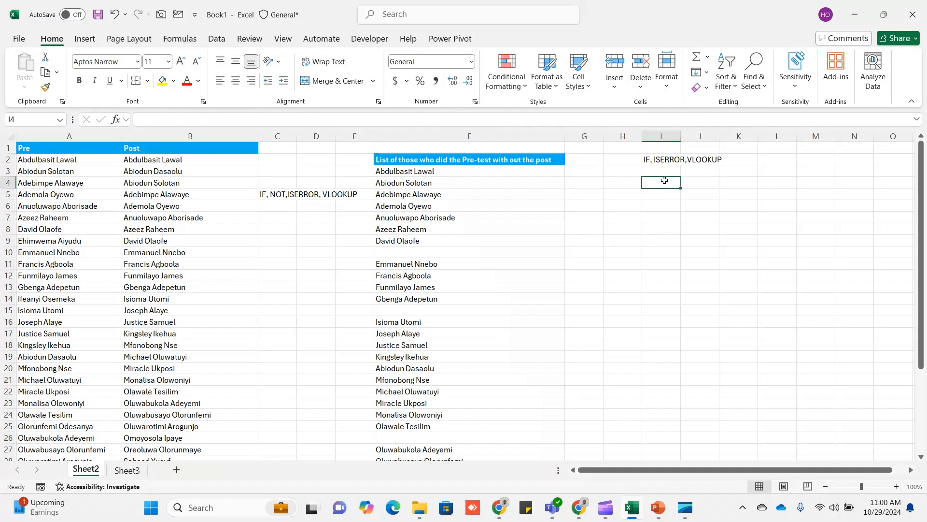
type("=if")
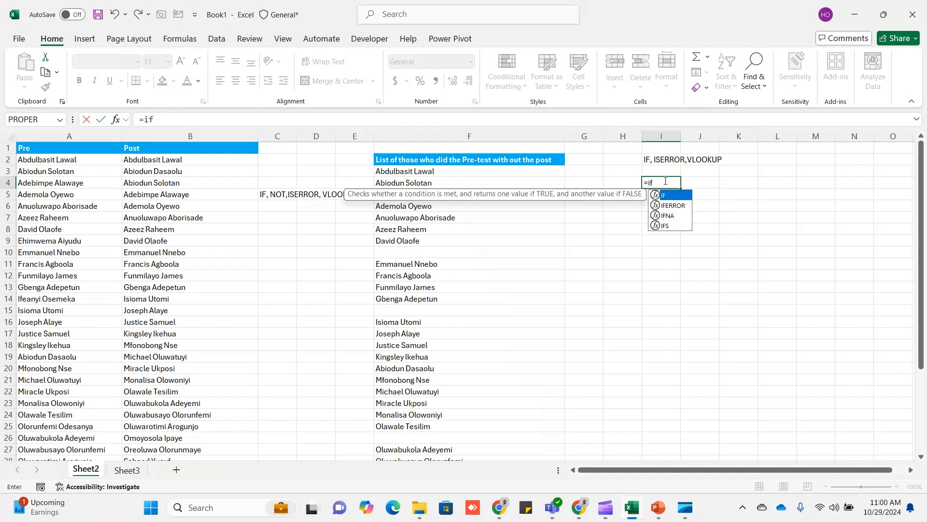
key("Tab")
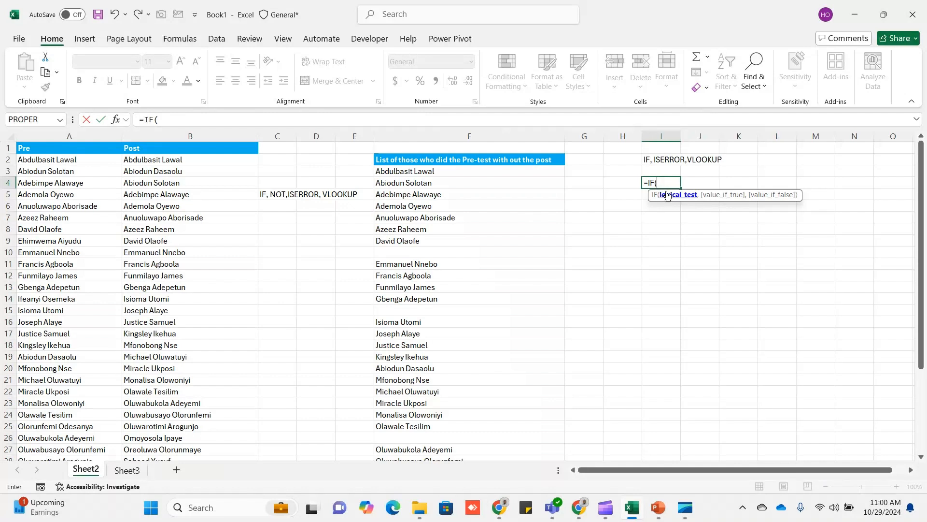
type("iserr")
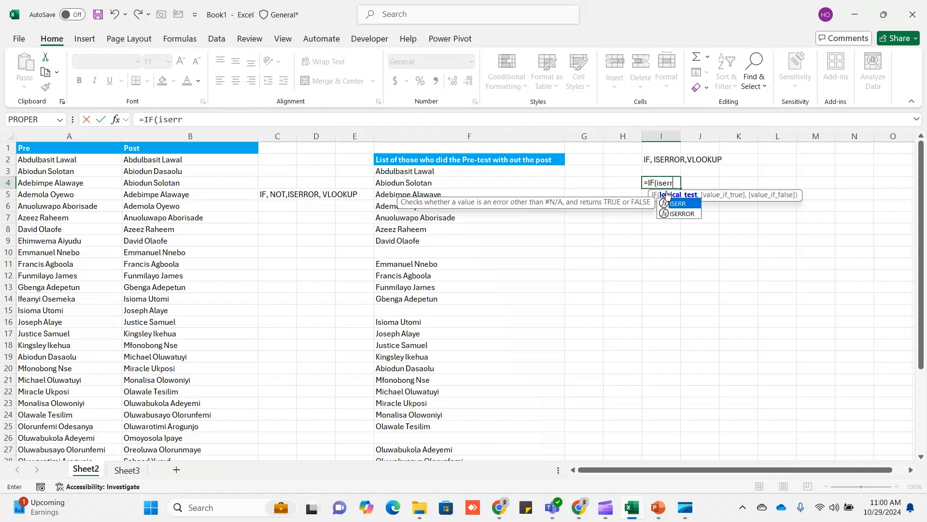
key("Down")
key("Tab")
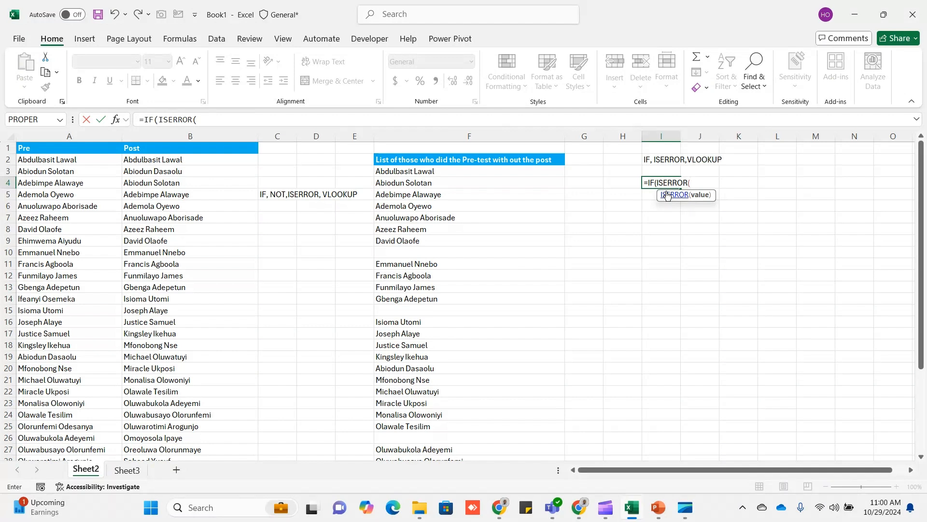
- Nest a VLOOKUP inside ISERROR that looks up A2 in B:B with column index 1 and an exact match (FALSE)
type("vlo")
key("Tab")
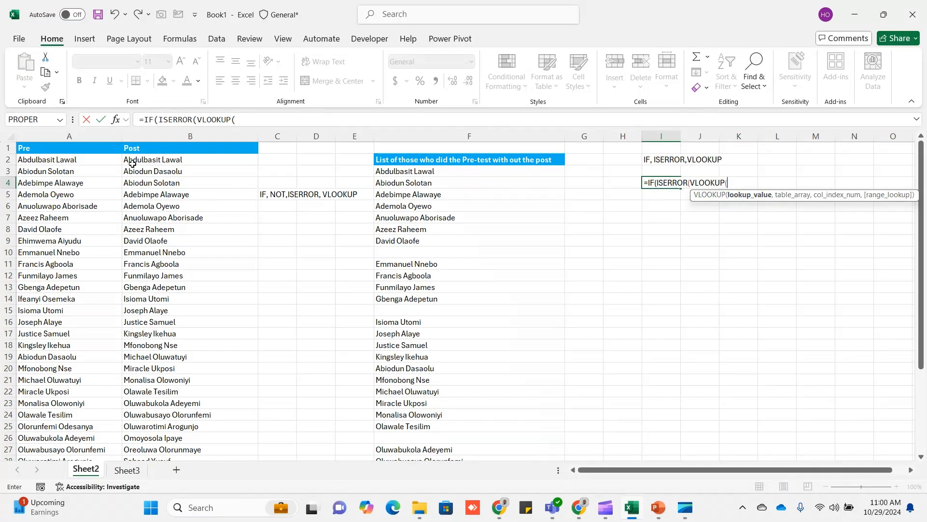
left_click(72, 160)
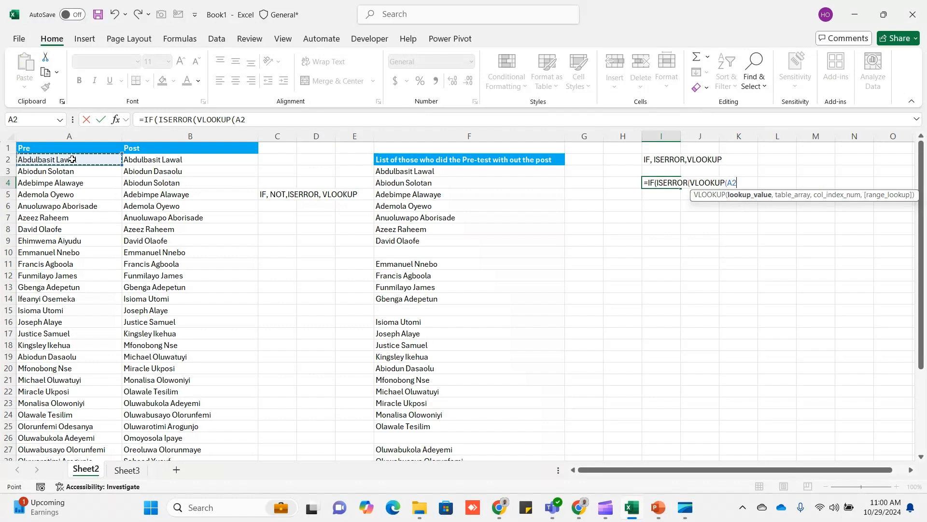
type(",")
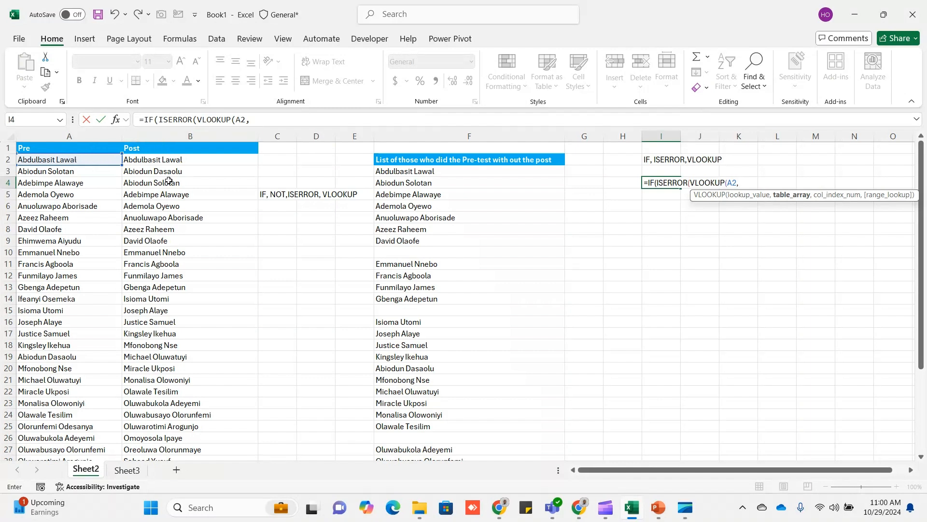
left_click(177, 137)
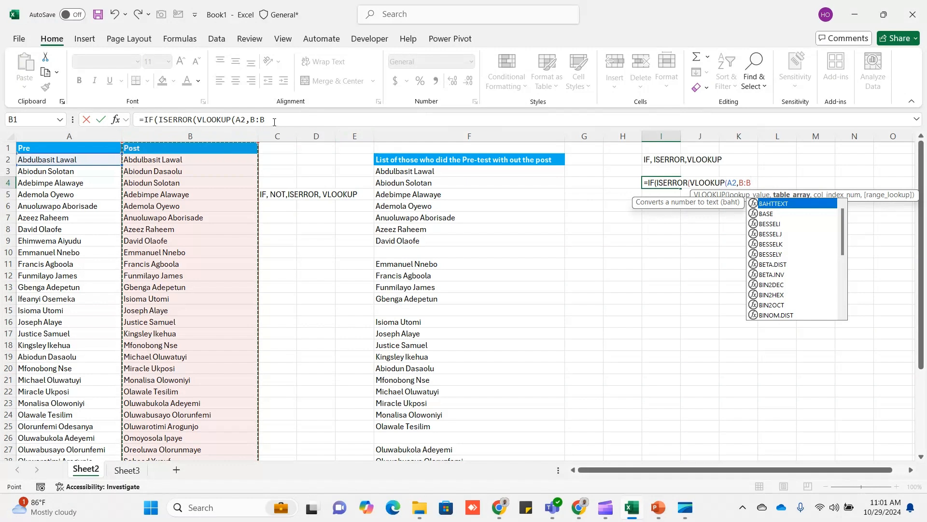
type(",")
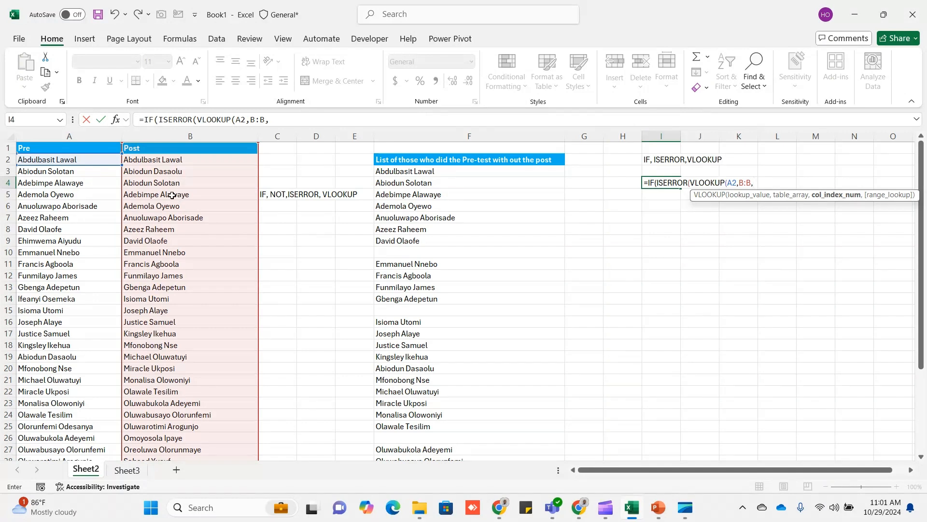
type("1,")
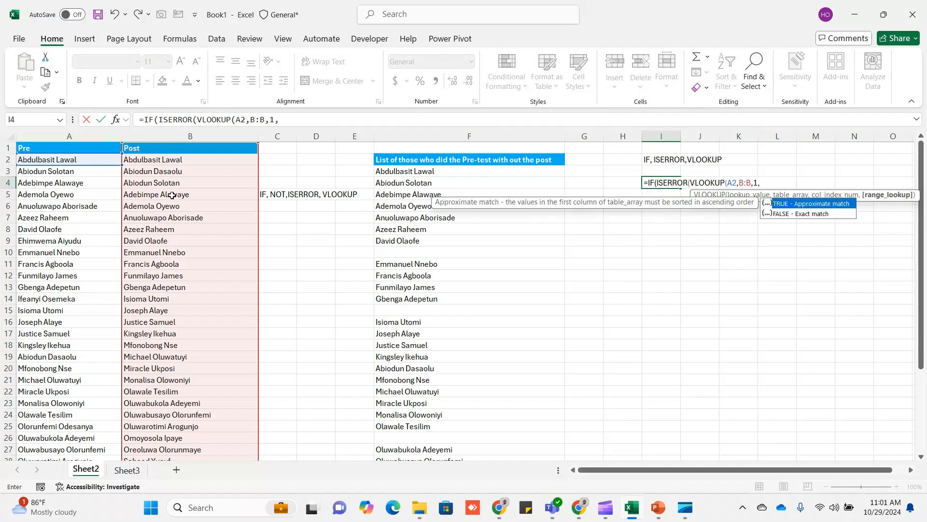
key("Down")
key("Tab")
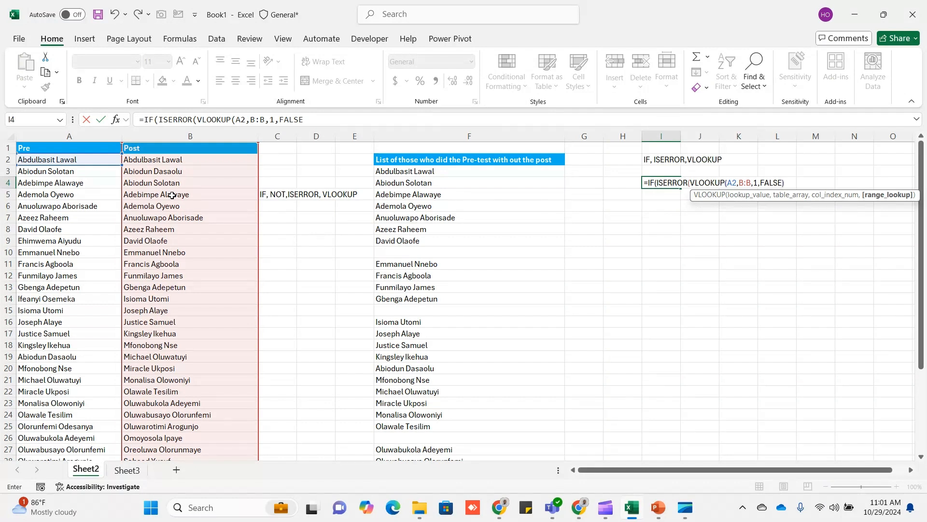
type(")")
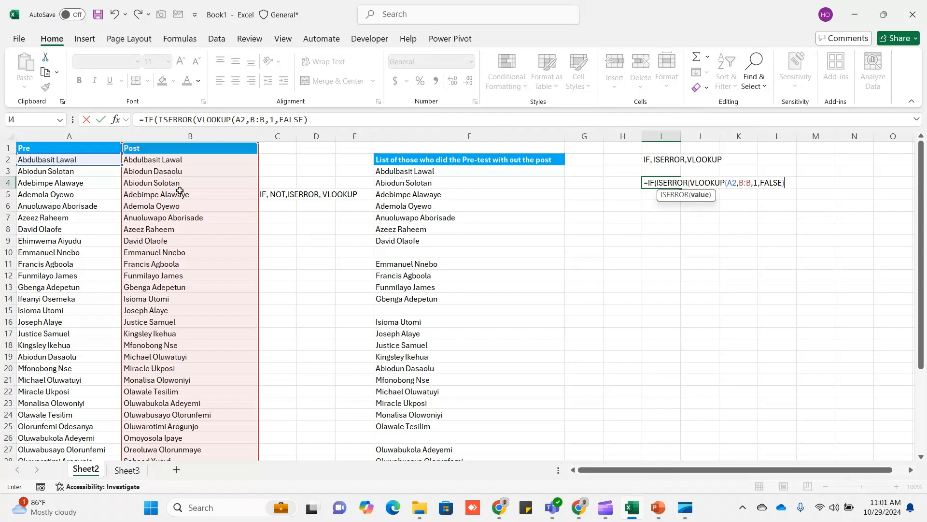
- Close the ISERROR test and complete the I4 formula, returning A2 if true and an empty string "" if false
left_click(200, 119)
left_click_drag(202, 119, 309, 119)
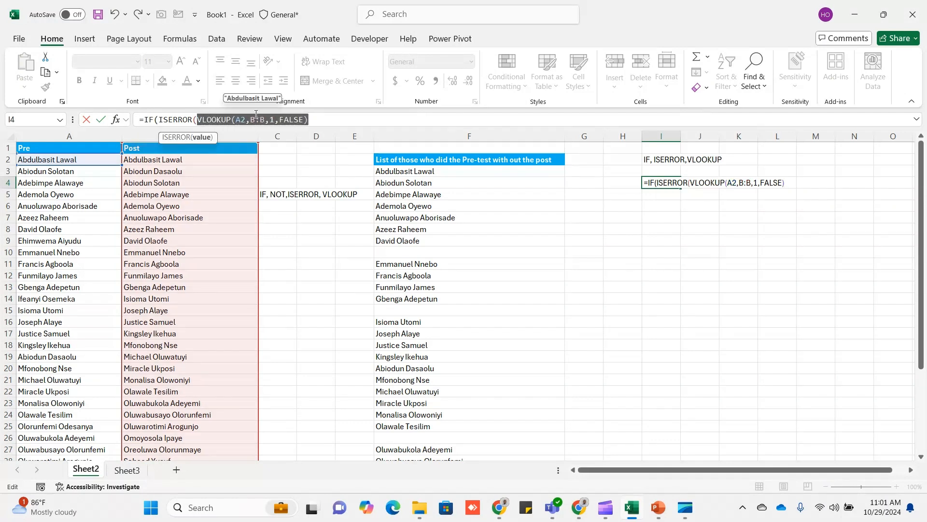
left_click(314, 123)
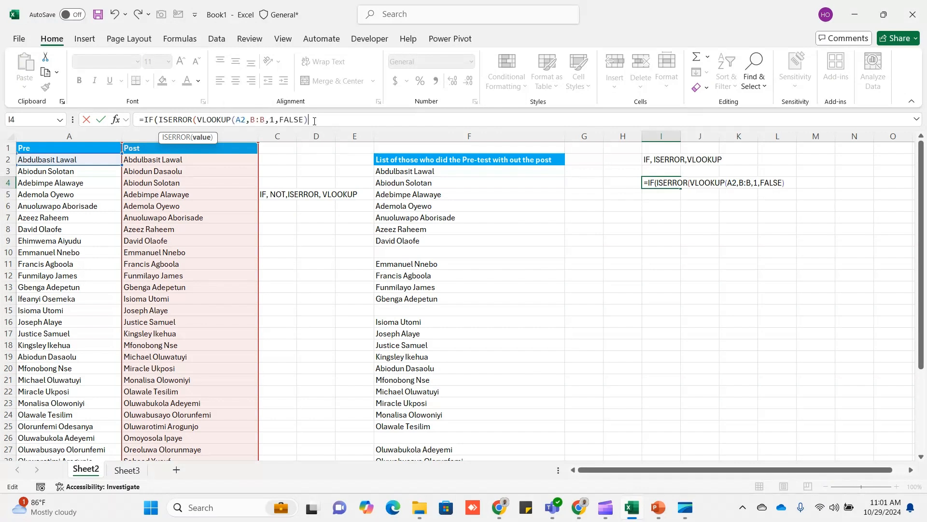
type(")")
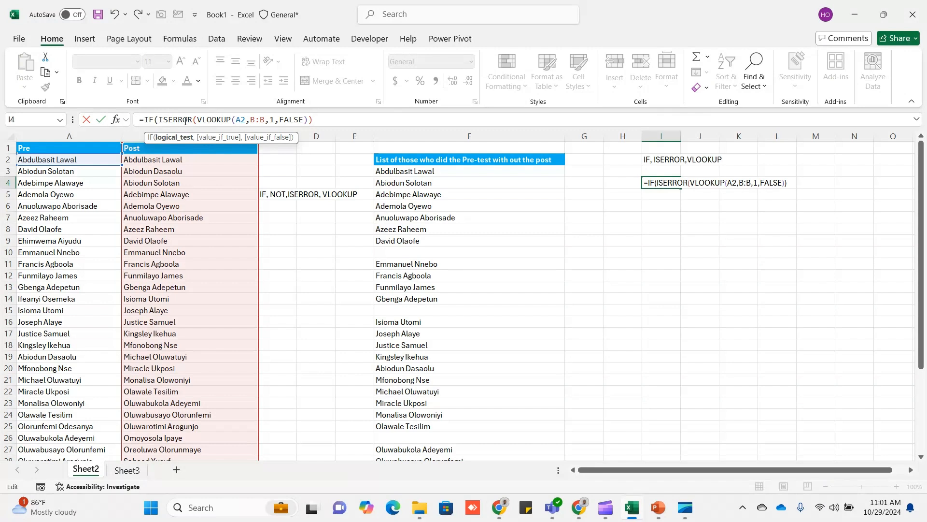
type(",")
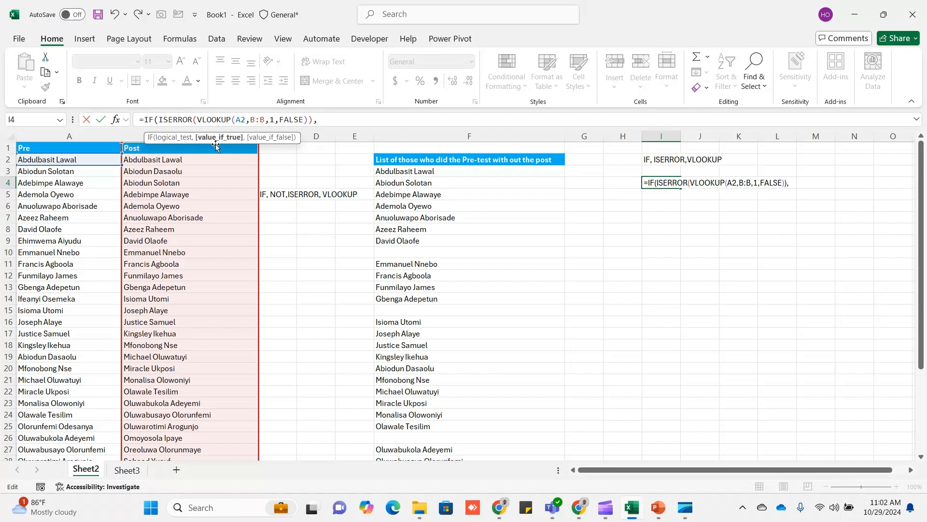
left_click(88, 163)
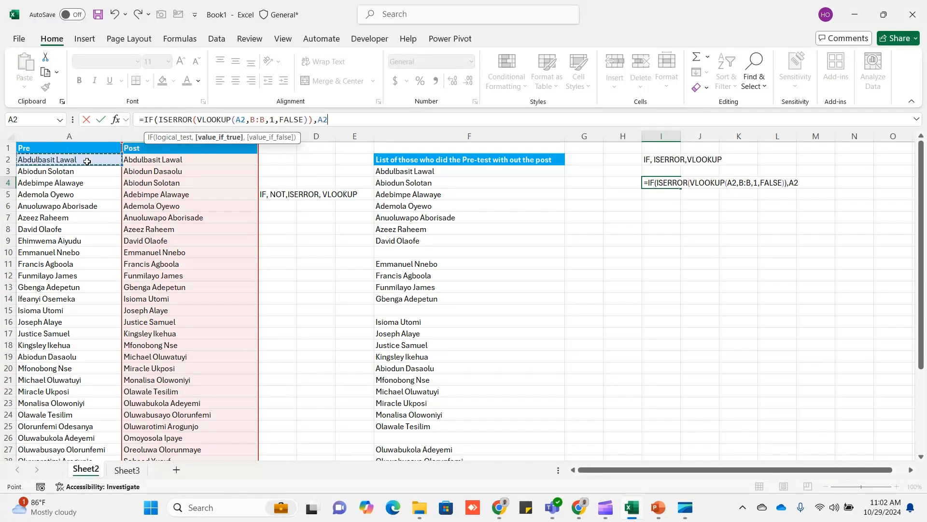
type(",")
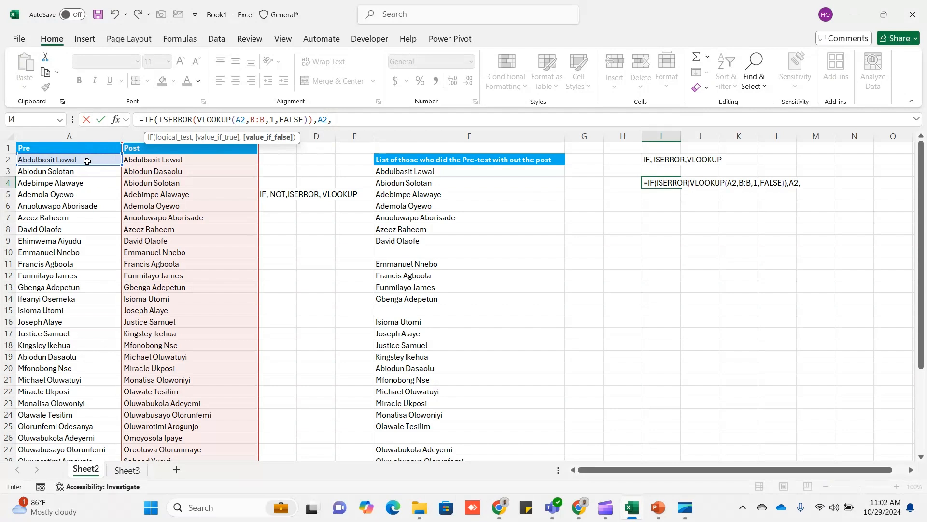
type(" \"\")")
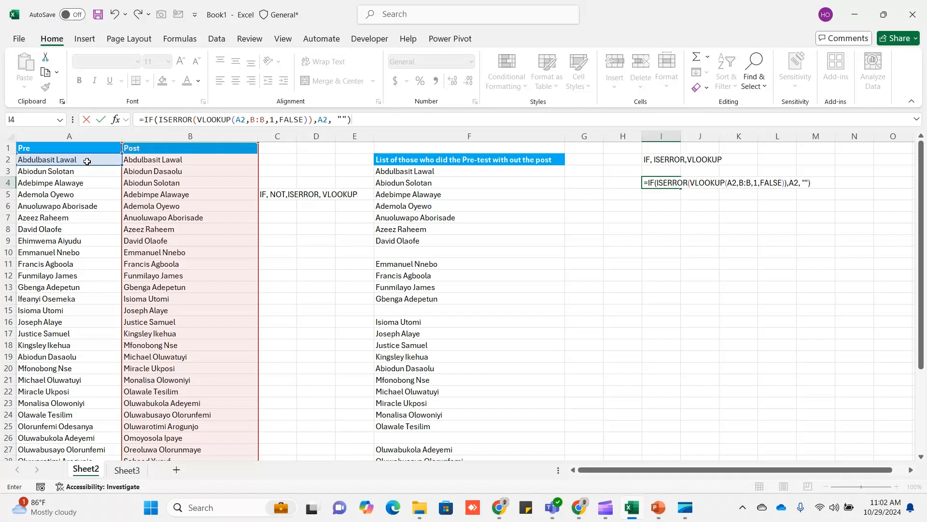
key("Return")
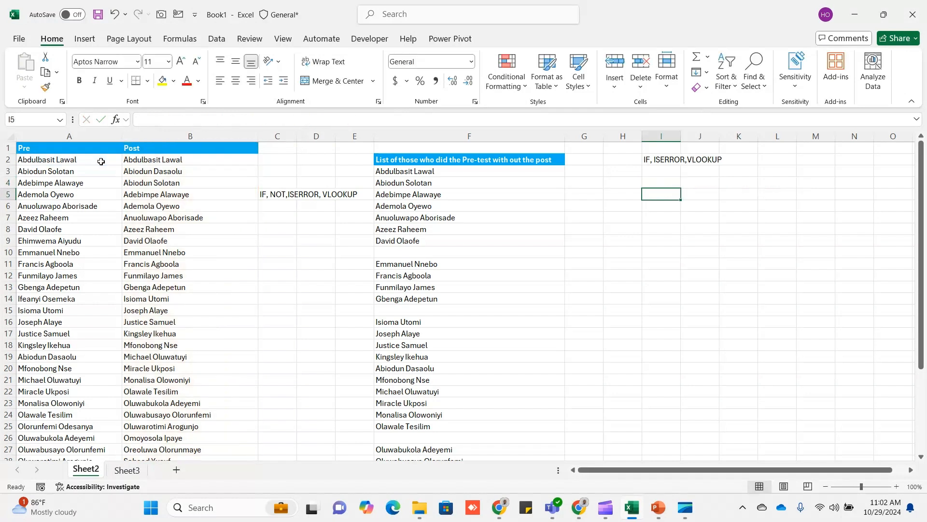
- Widen column I enough to fit the function note in I2
left_click(662, 172)
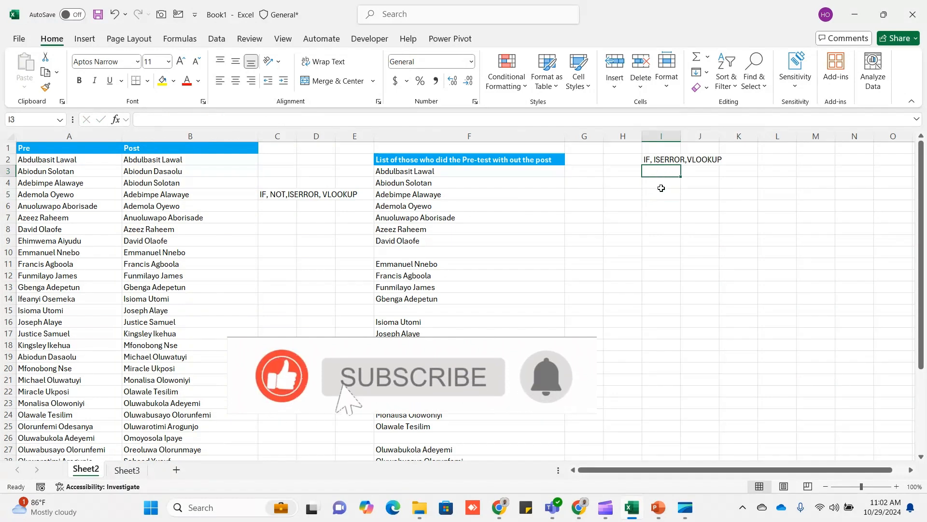
left_click(660, 185)
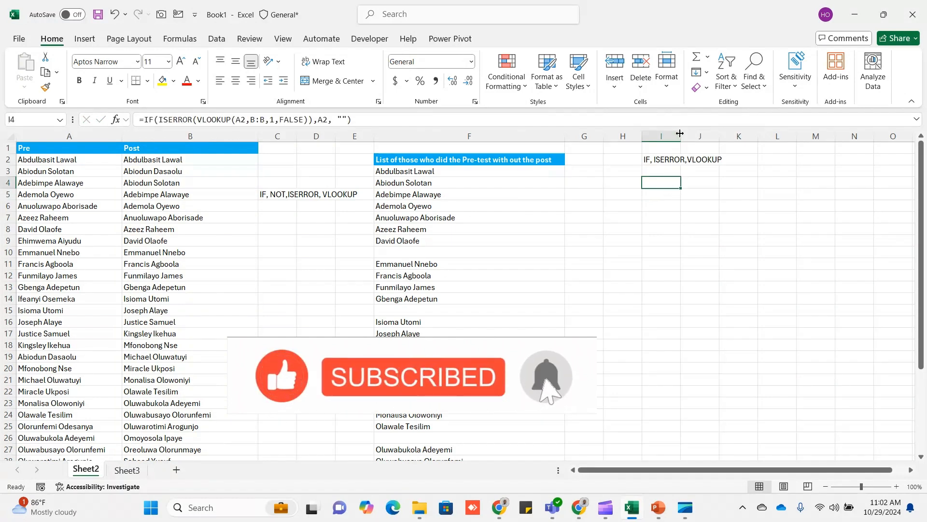
left_click_drag(680, 133, 752, 133)
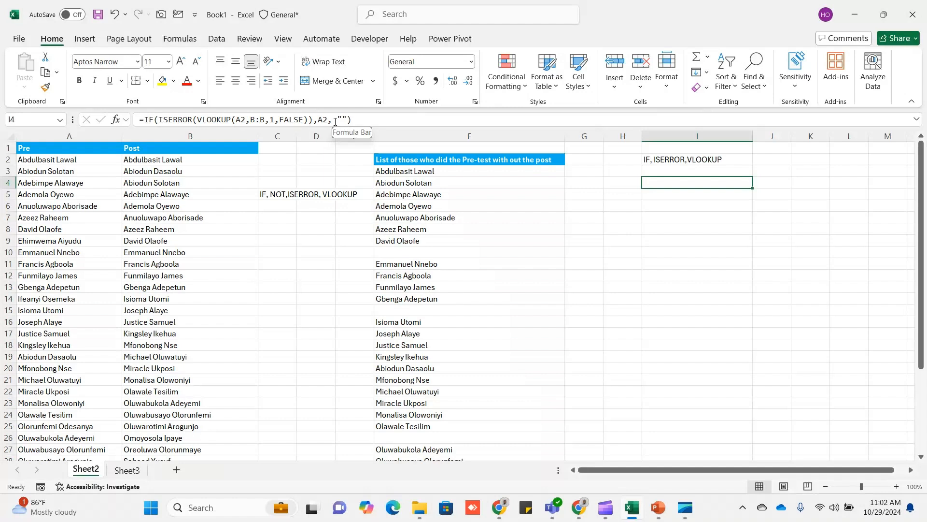
- Copy the I4 formula down column I through row 38
left_click(341, 119)
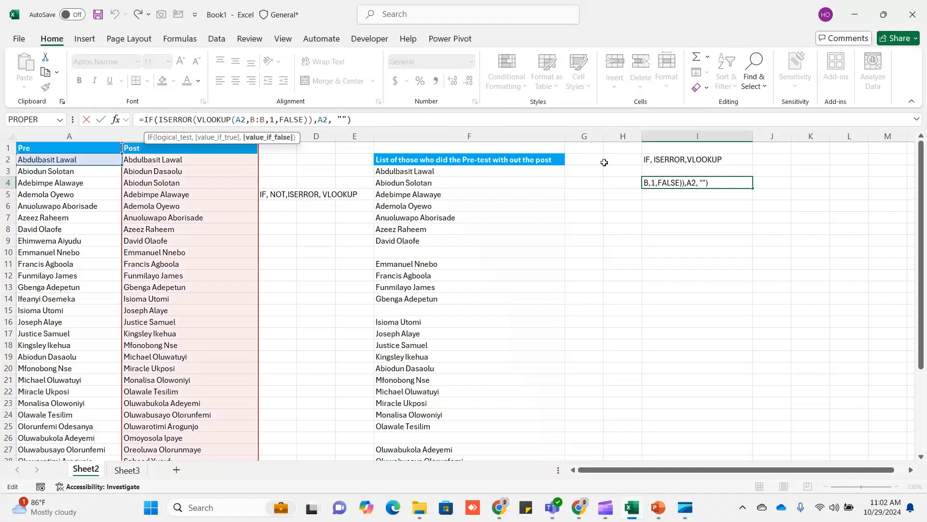
key("Return")
left_click(737, 183)
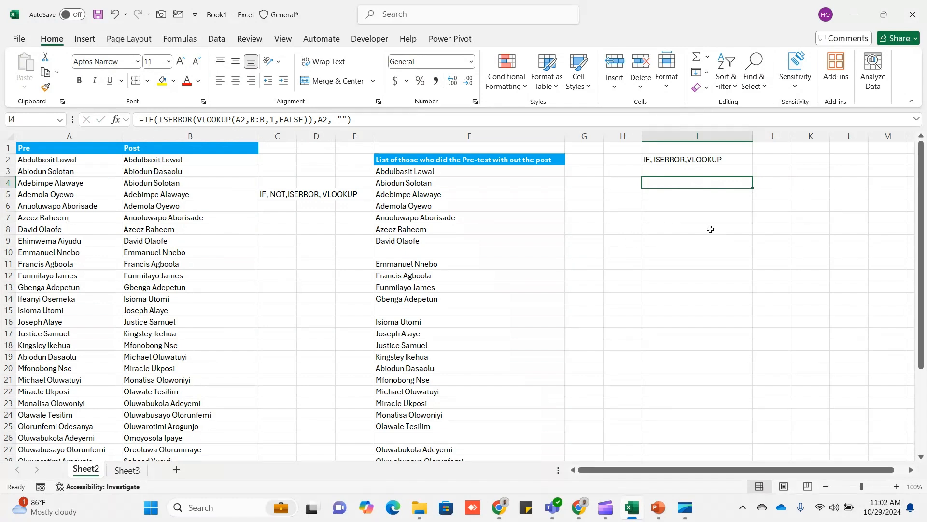
double_click(752, 188)
key("ctrl+z")
left_click_drag(752, 187, 752, 420)
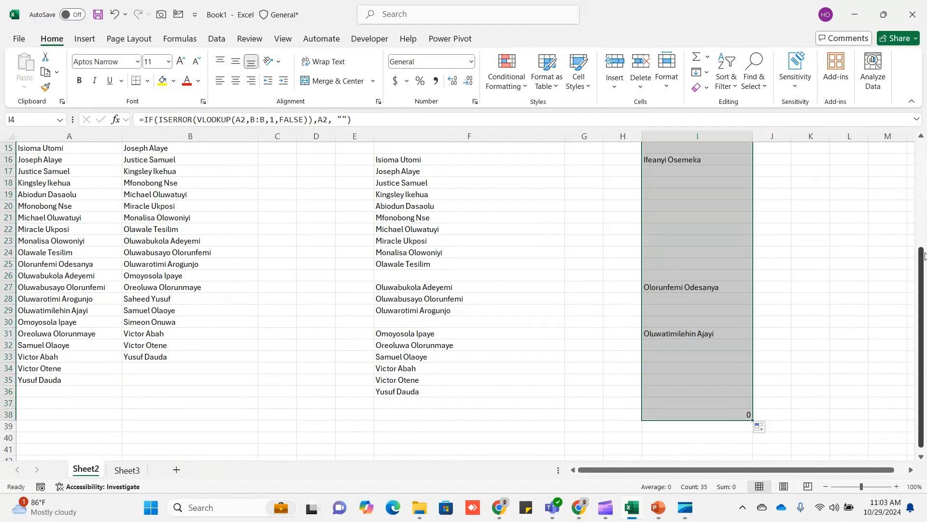
left_click_drag(923, 264, 921, 156)
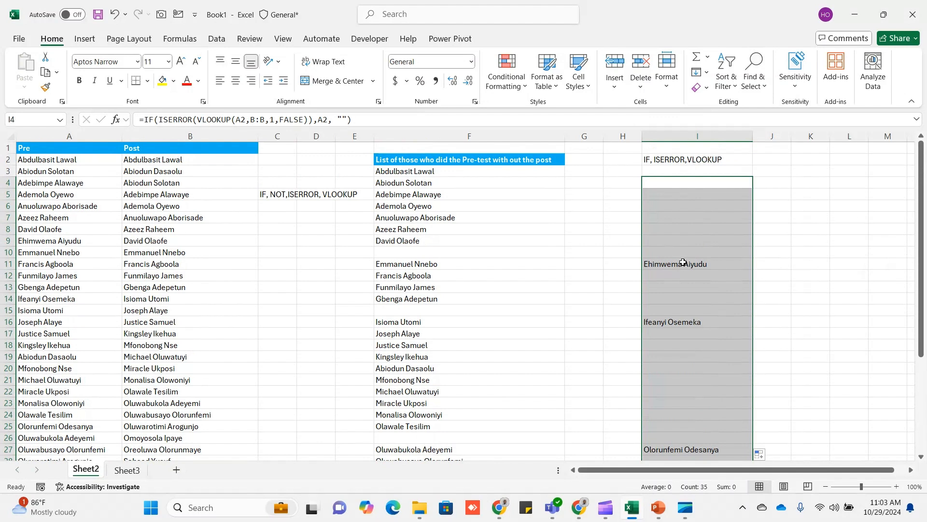
left_click(804, 261)
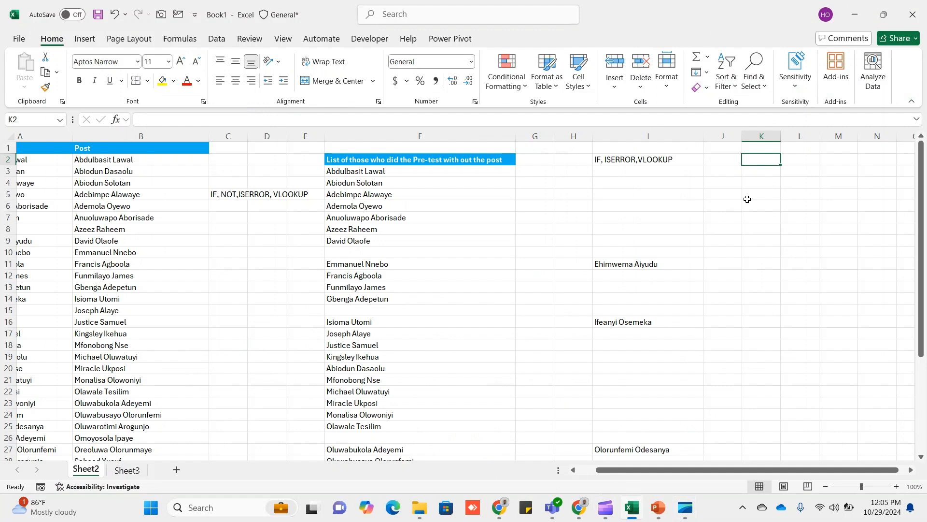
- Enter the function notes "Filter", "ISNA" and "Match" in cells K3 to K5
key("Return")
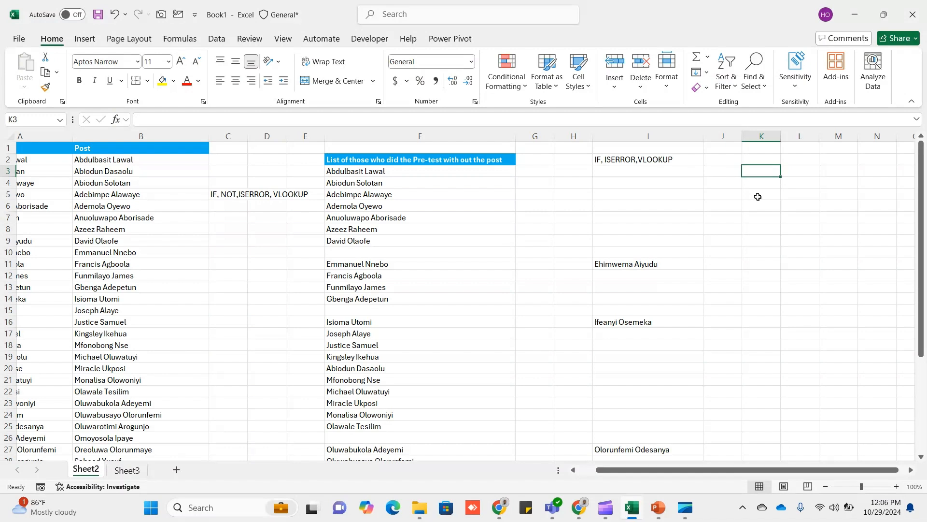
type("I")
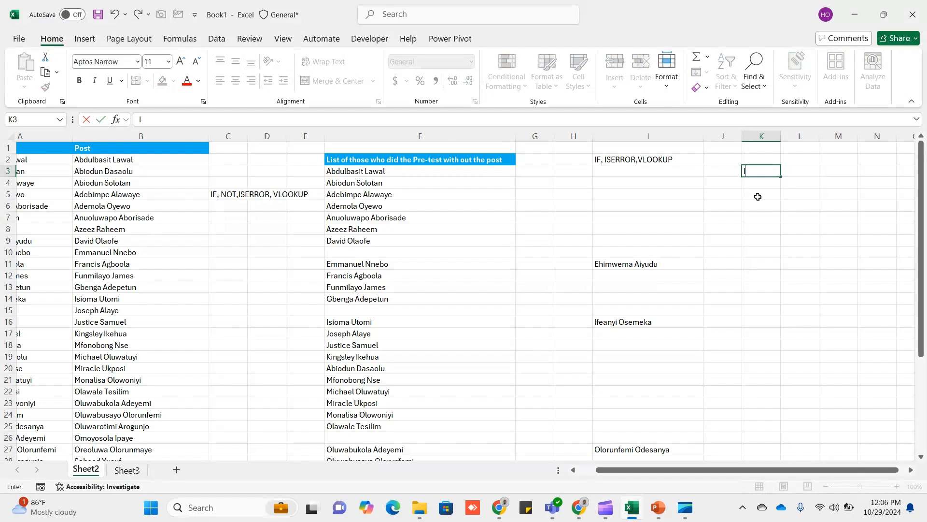
type("ilter")
key("Return")
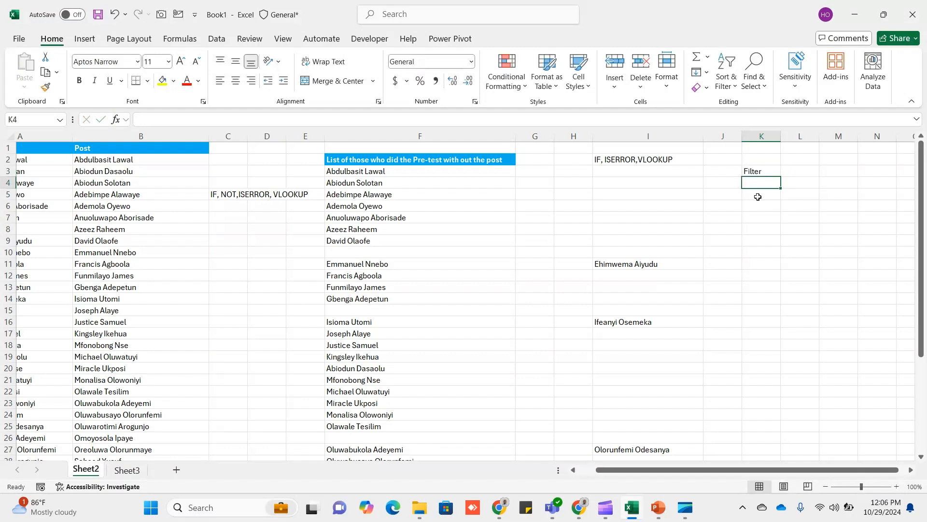
type("ISNA")
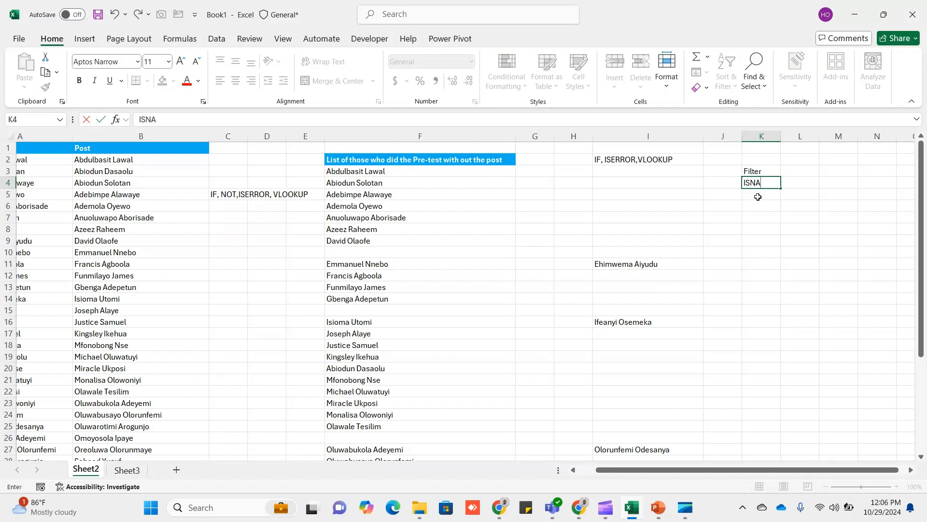
key("Return")
type("Match")
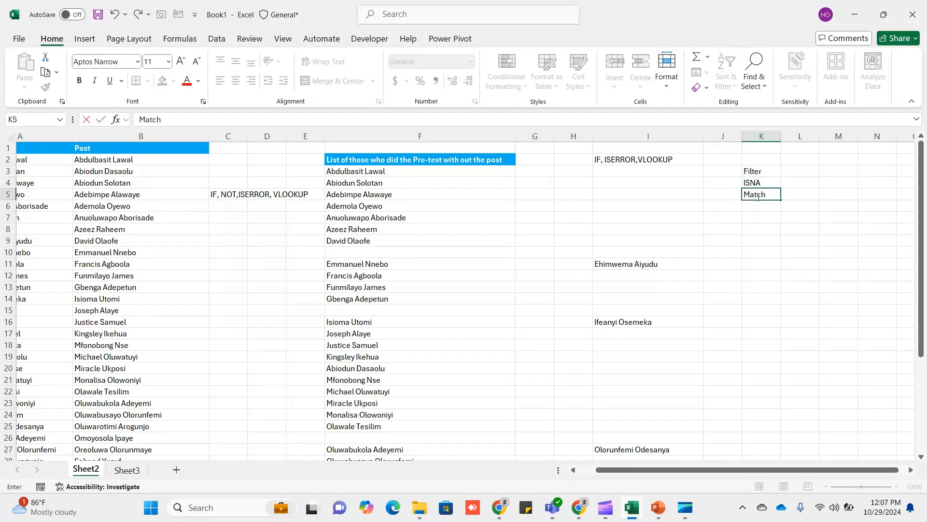
key("Return")
- Confirm the "Match" note in K5 and start a FILTER formula in cell L3
key("Right")
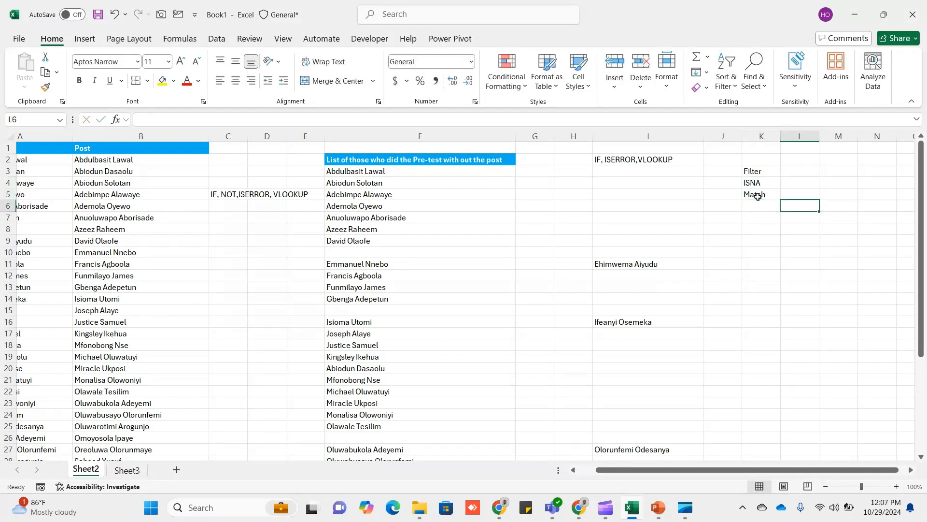
key("Up")
key("Up")
key("Up")
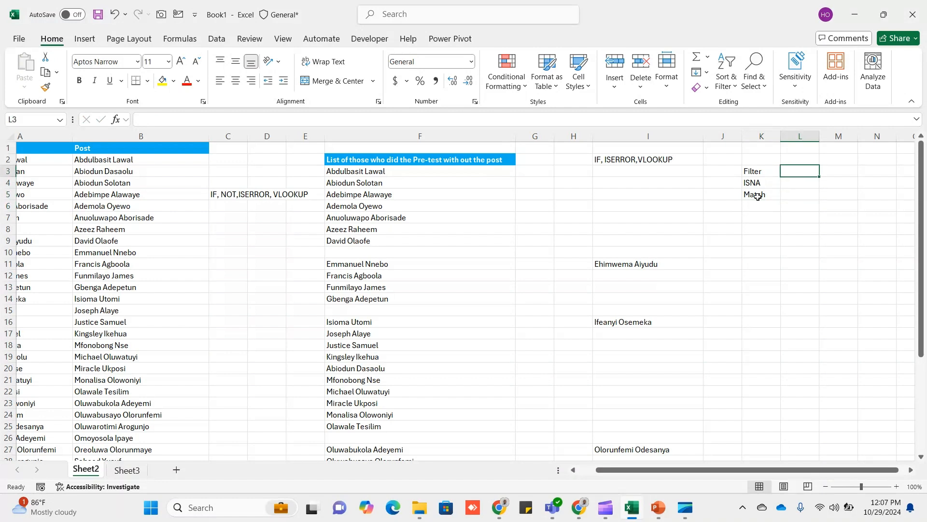
key("Right")
key("Up")
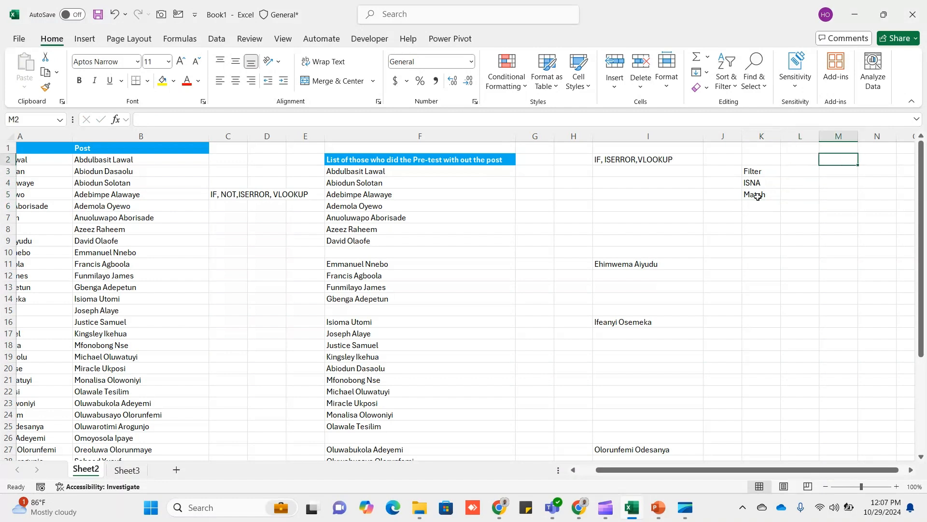
key("Down")
key("Left")
type("=")
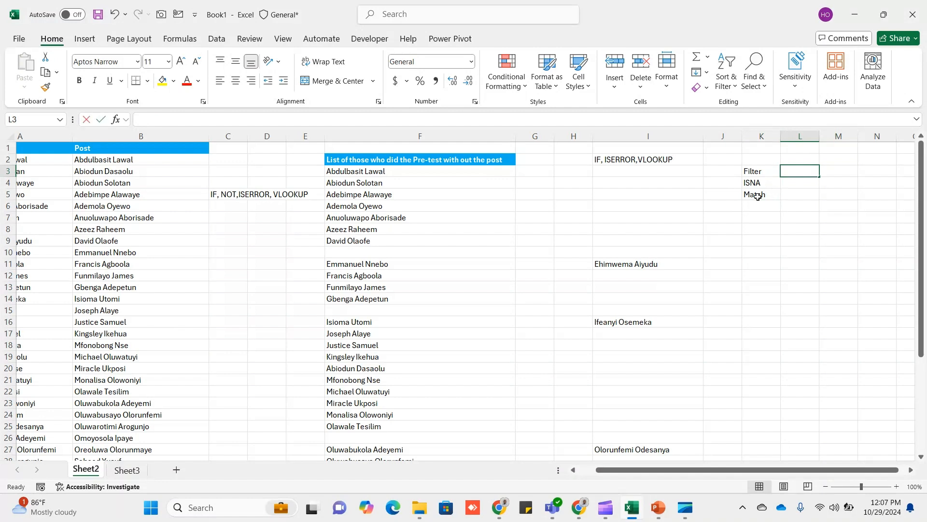
type("filte")
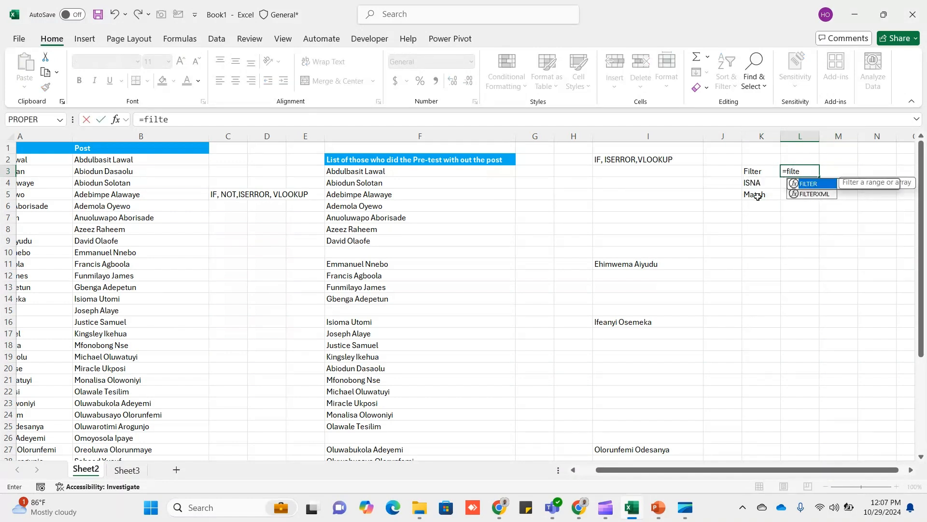
key("Tab")
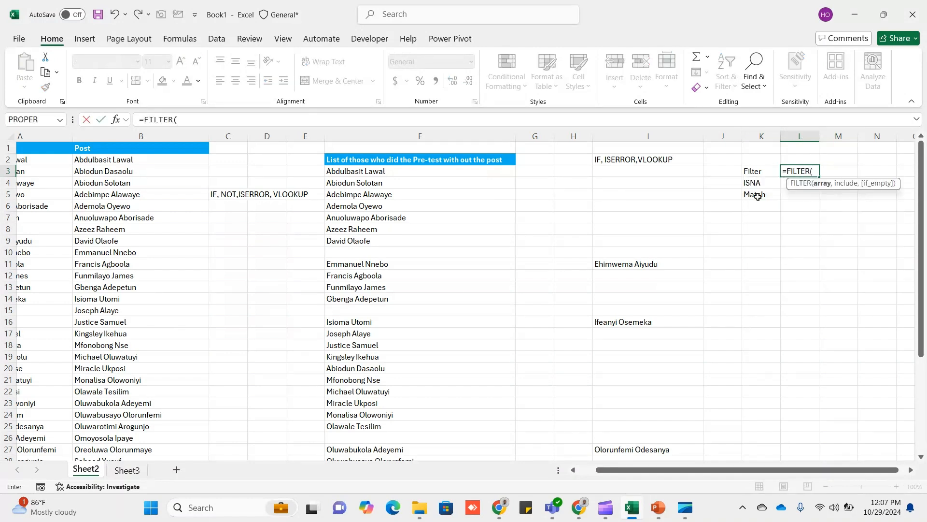
- Set the FILTER array to the Pre column range A2:A39 and continue to the include argument
left_click_drag(667, 472, 294, 447)
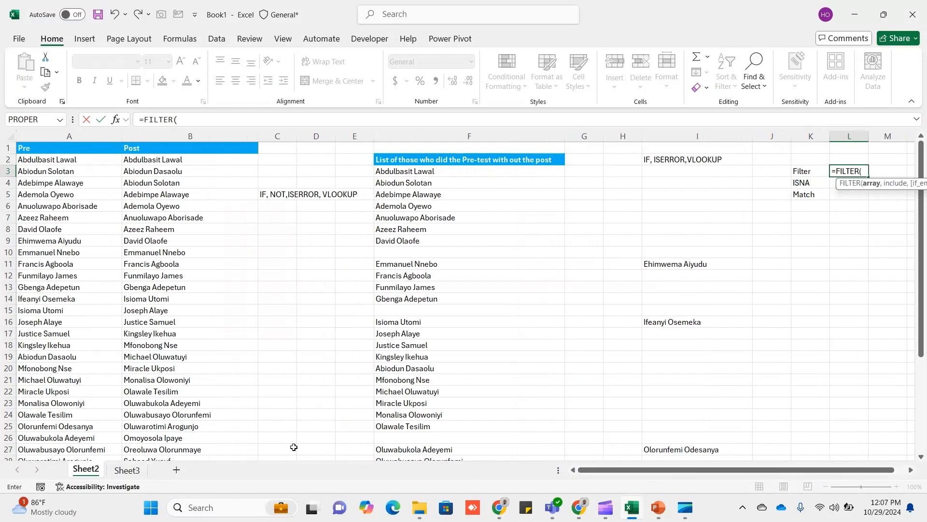
left_click_drag(63, 161, 72, 449)
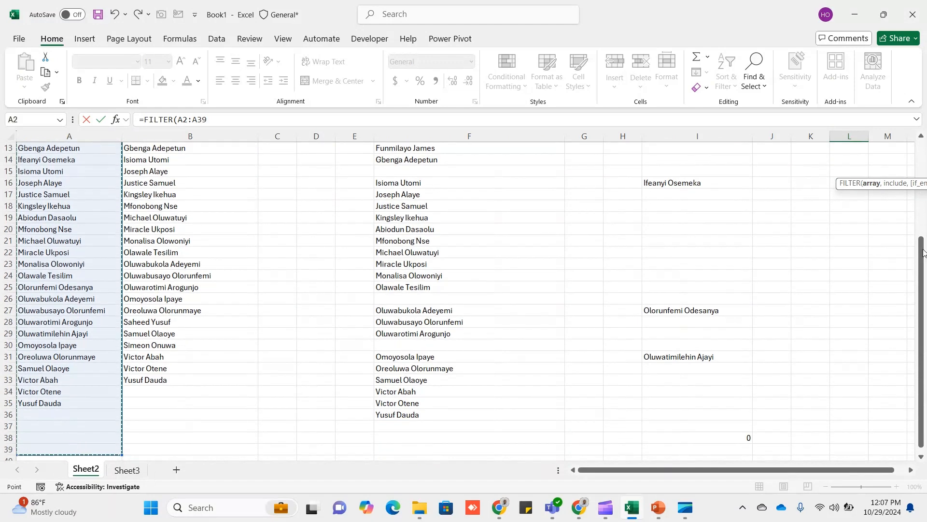
left_click_drag(923, 252, 923, 156)
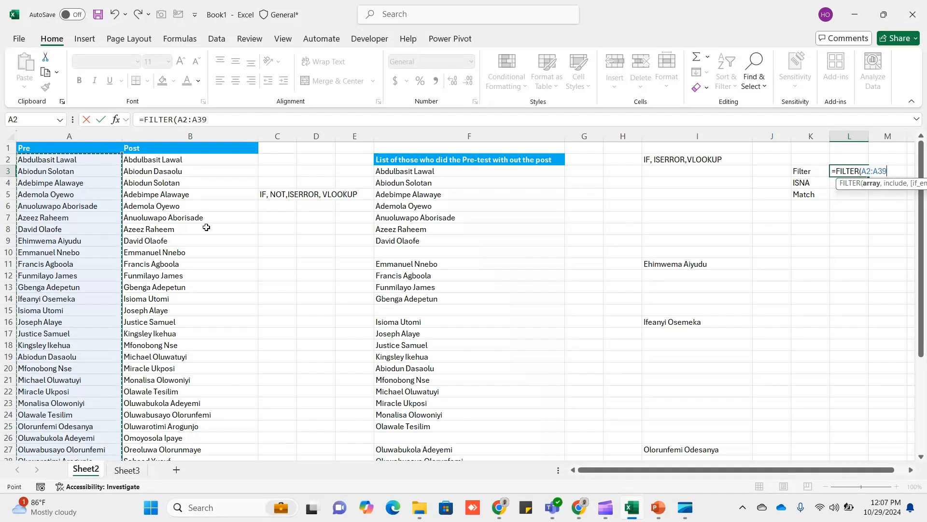
left_click_drag(920, 246, 925, 338)
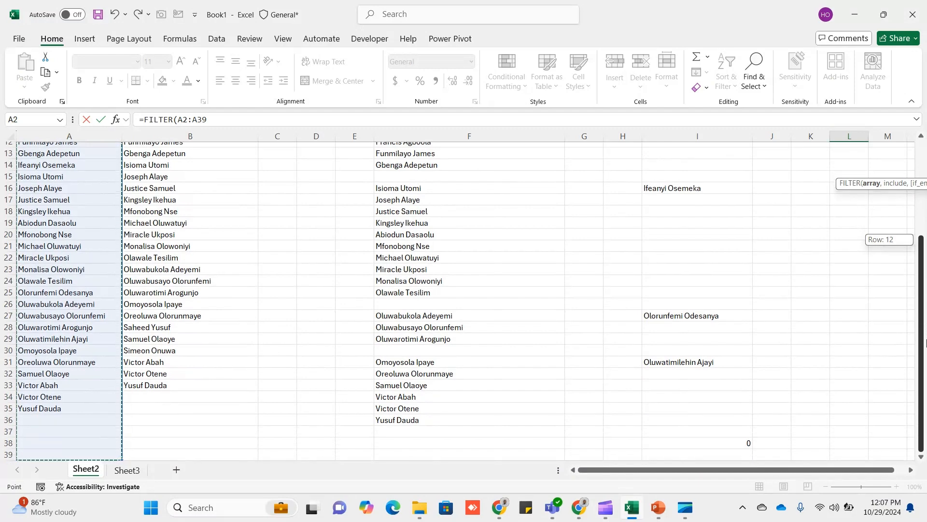
left_click_drag(925, 343, 924, 343)
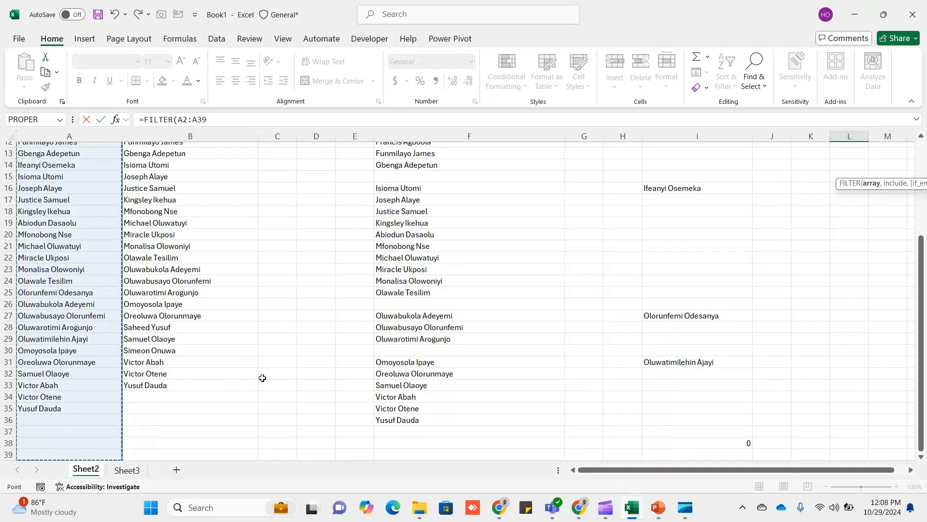
left_click_drag(911, 267, 910, 255)
type(",")
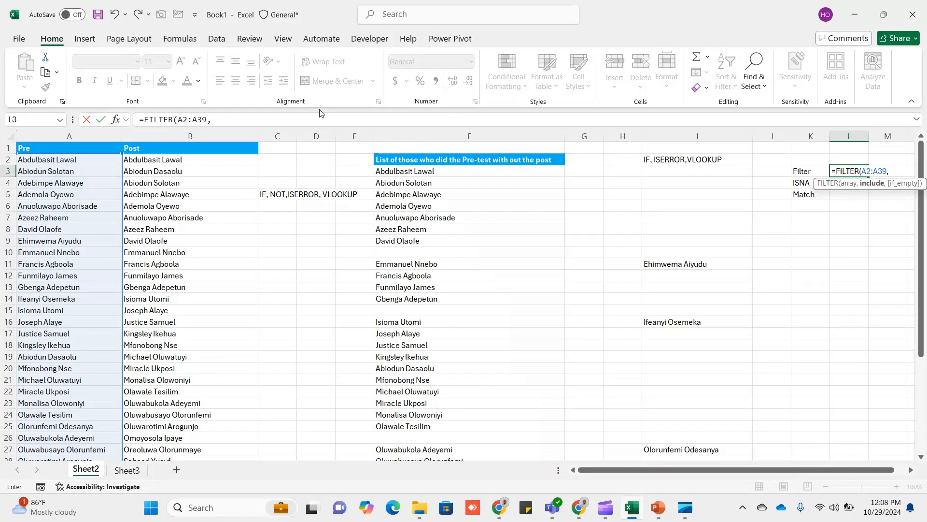
- Nest MATCH inside ISNA as the include argument of the L3 FILTER formula
type("isna")
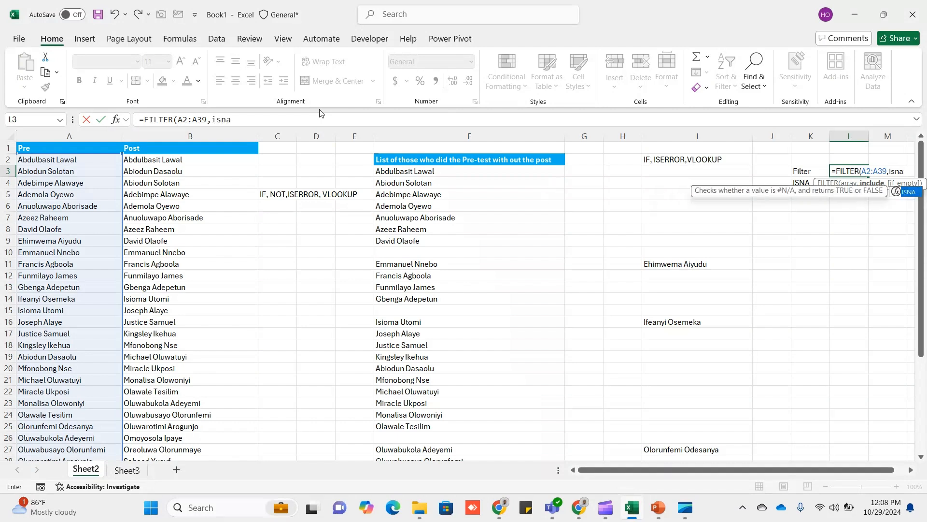
key("Tab")
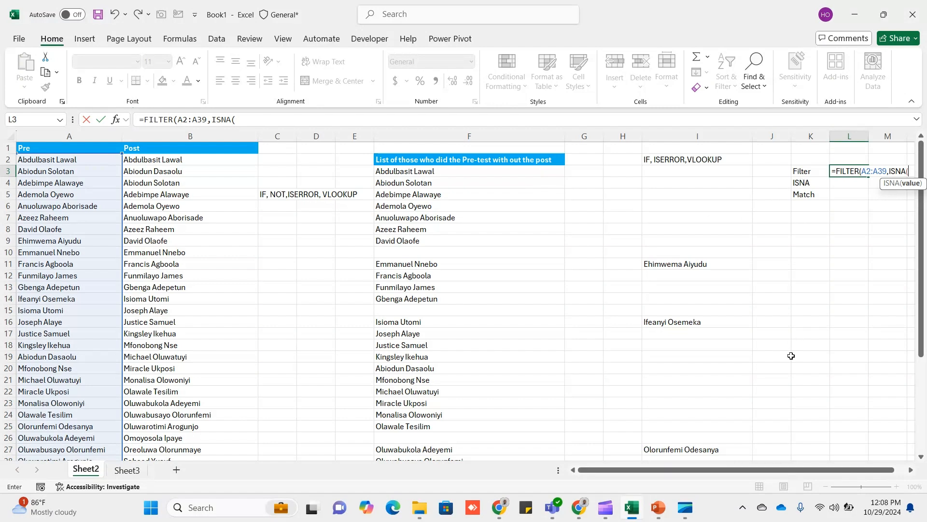
type("match")
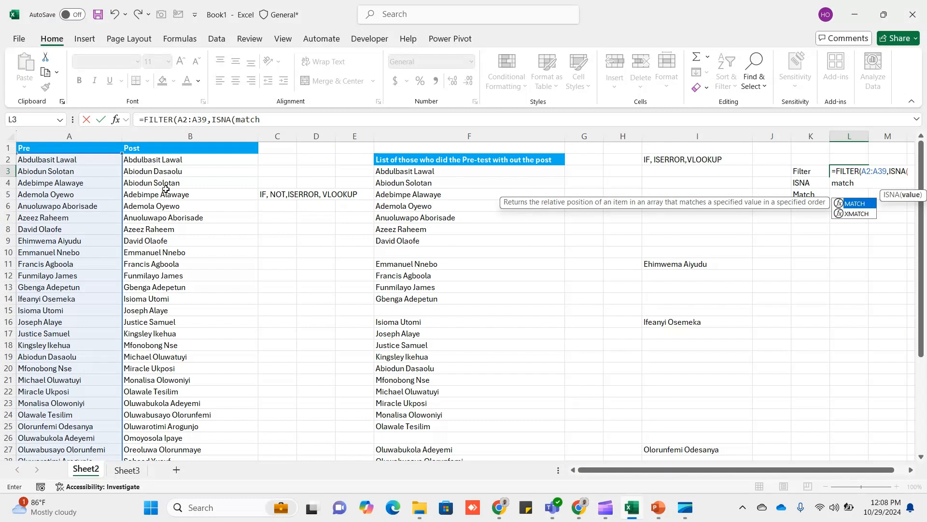
key("Tab")
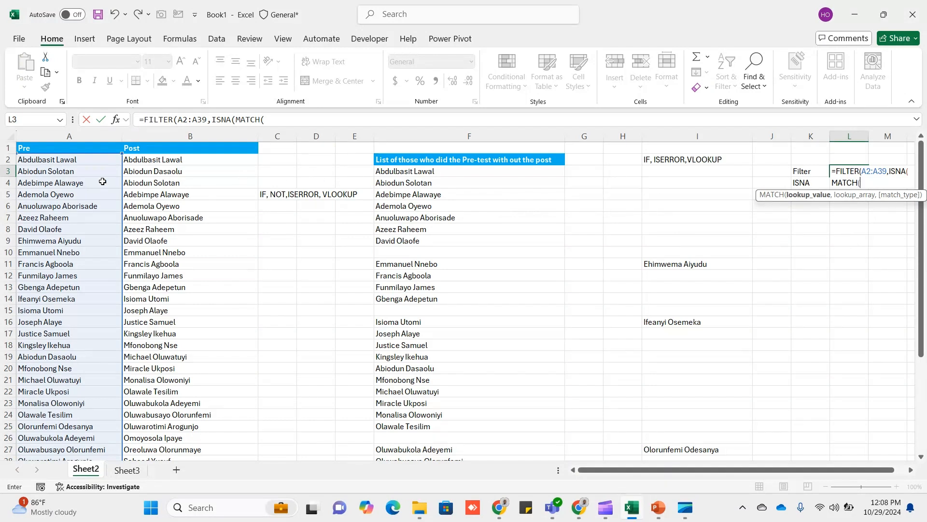
- Give MATCH the lookup value A2:A39 and the Post column range B2:B39 as lookup array
left_click_drag(71, 160, 81, 449)
type(",")
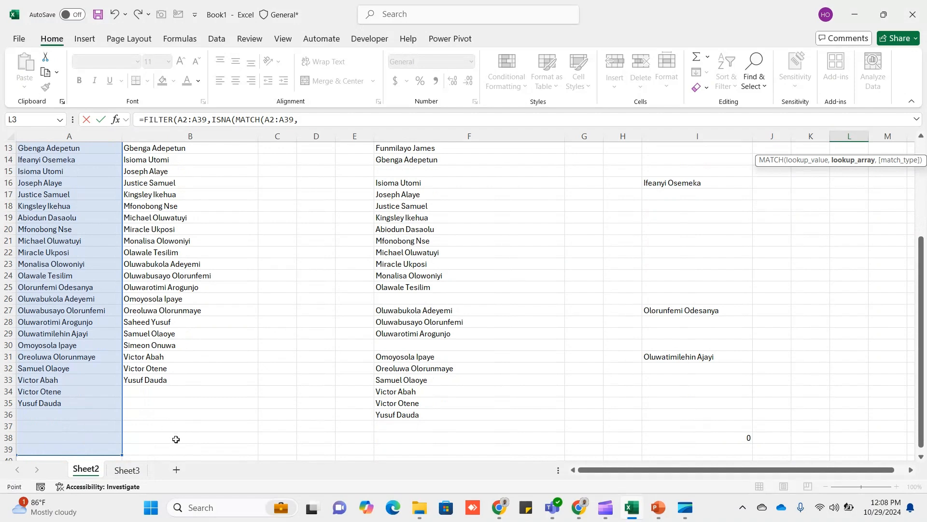
left_click_drag(176, 448, 207, 155)
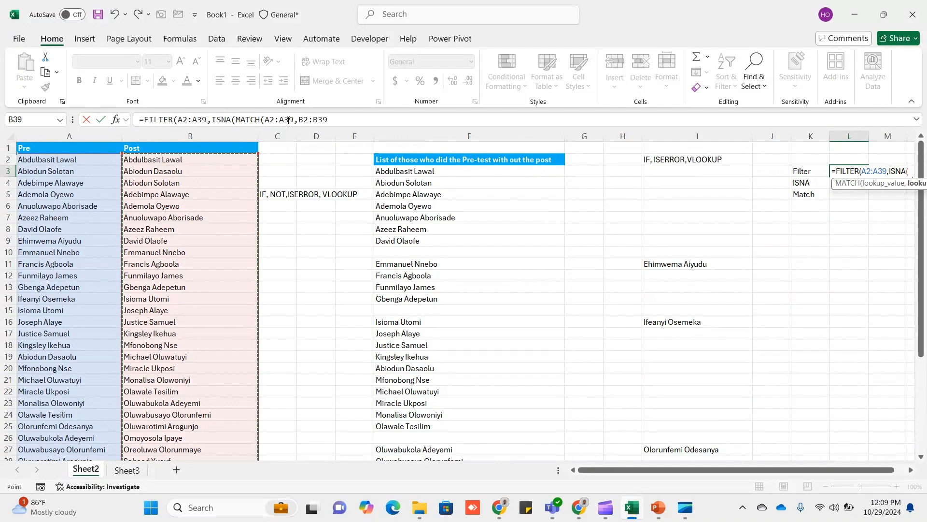
left_click_drag(265, 120, 331, 119)
left_click(331, 119)
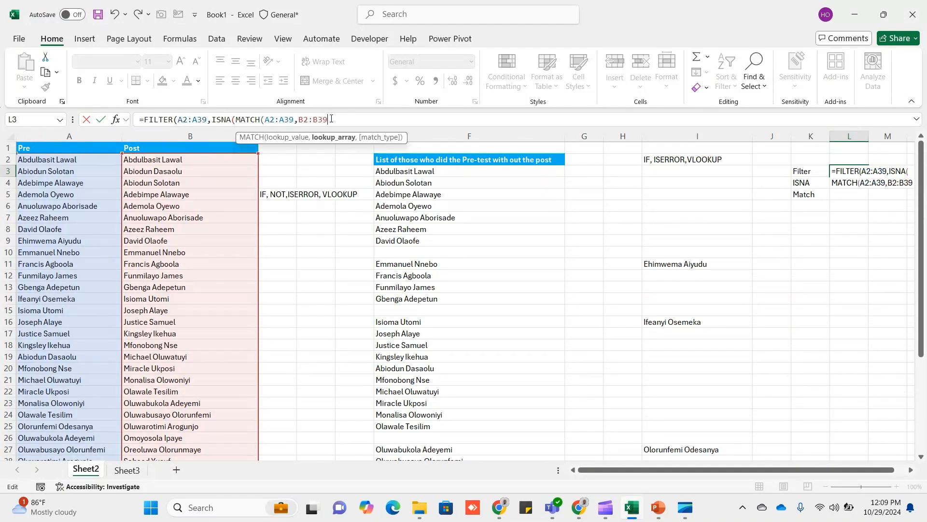
- Set MATCH to exact match (0), close ISNA, and complete the L3 FILTER formula with " " as the if-empty value
type(",")
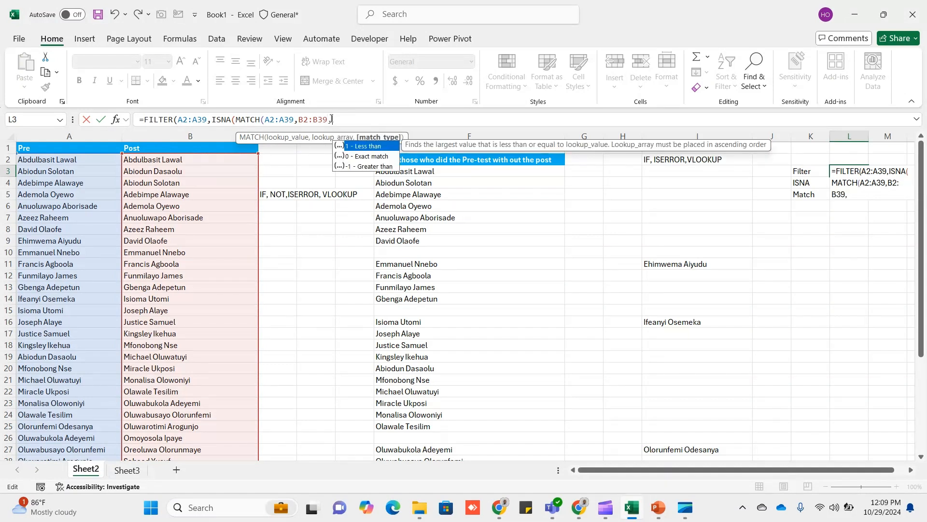
key("Down")
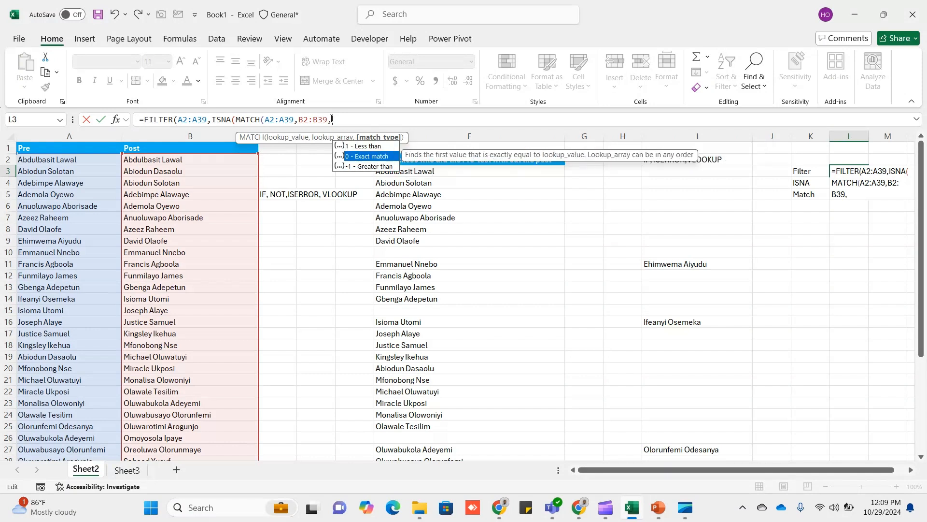
key("Tab")
type("))")
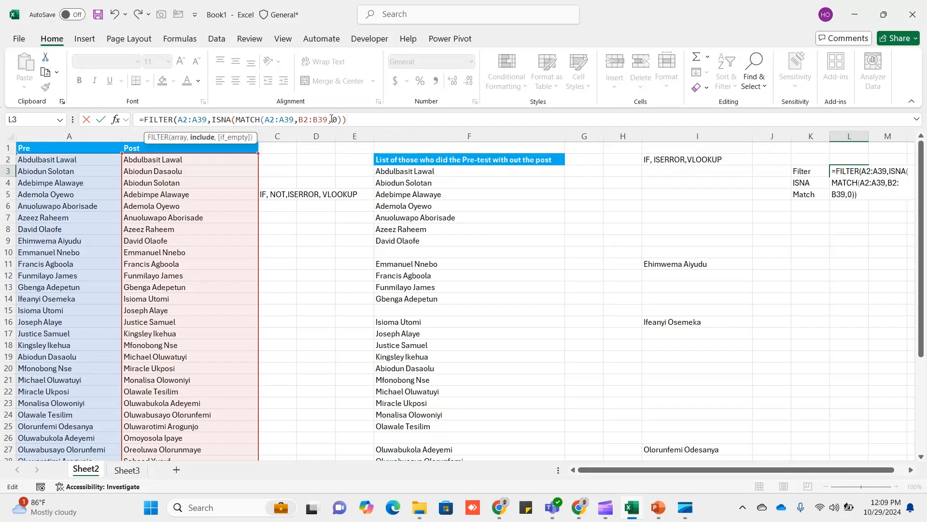
type(",")
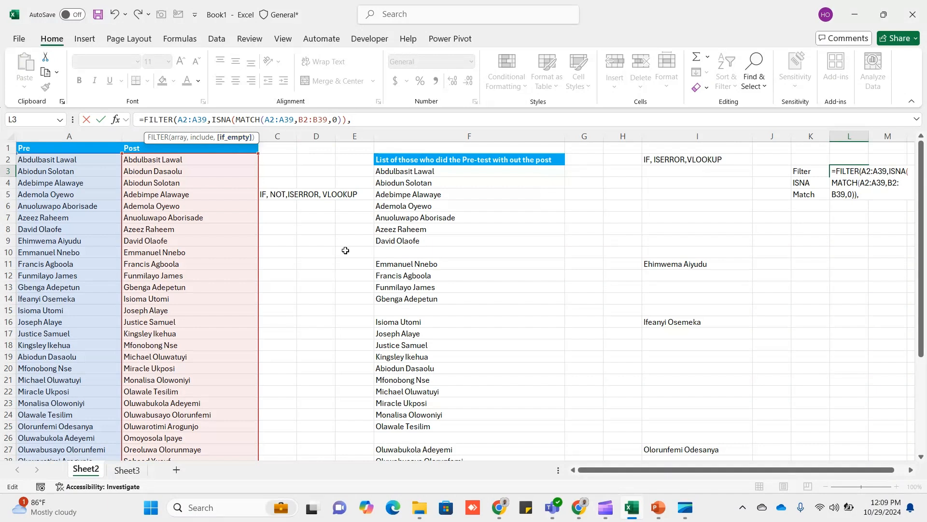
type("\" \")")
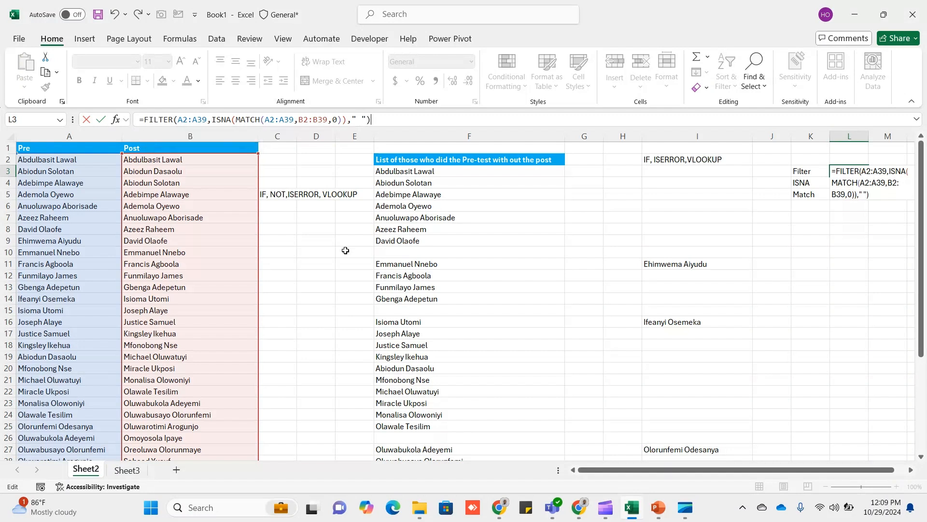
key("Return")
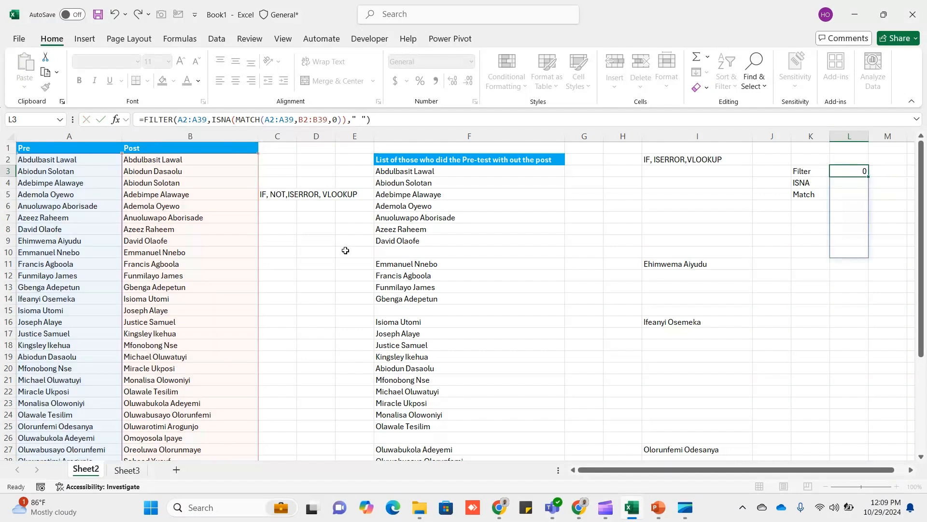
- Widen column L enough to fit the full names and review the spilled results in L3 to L10
left_click_drag(715, 469, 727, 469)
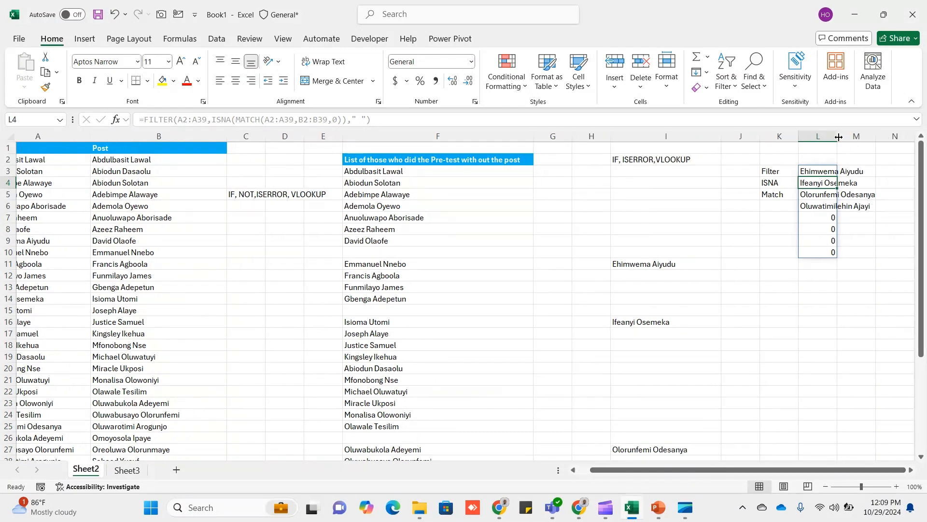
left_click_drag(837, 137, 905, 138)
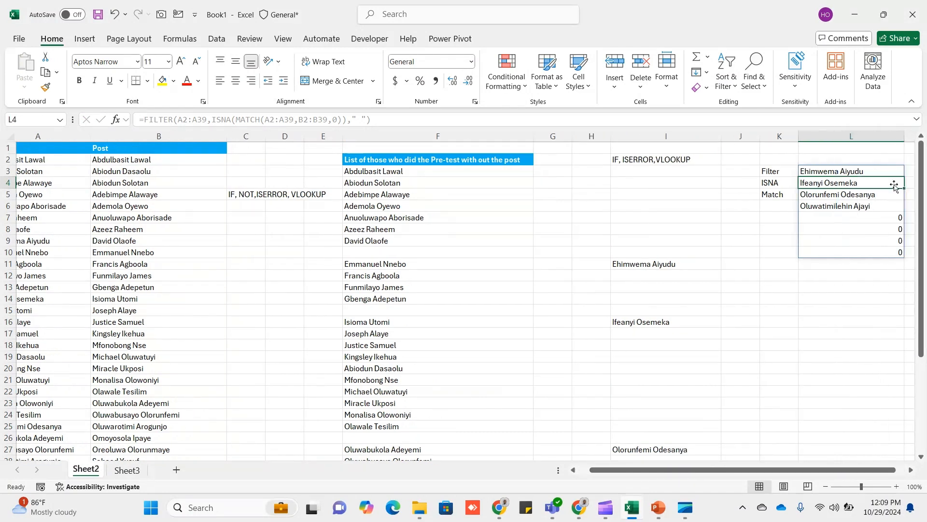
left_click(877, 322)
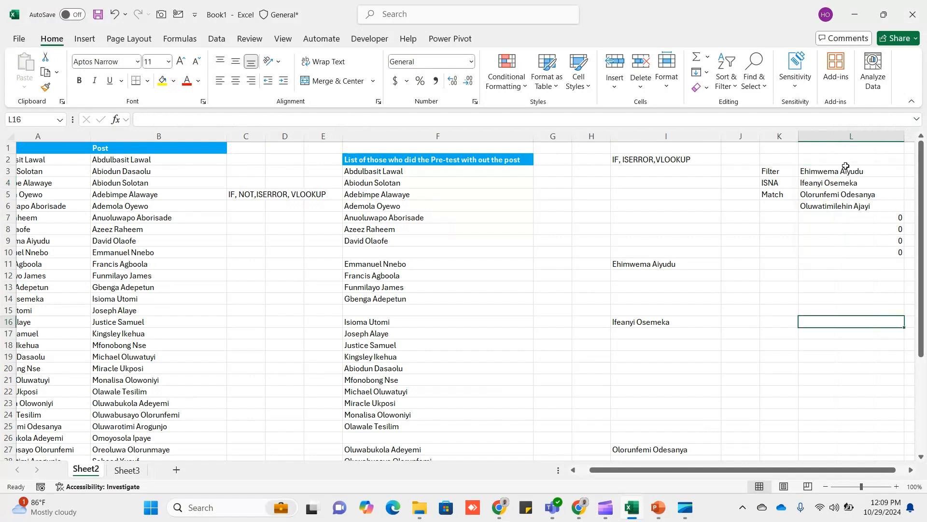
left_click_drag(848, 173, 850, 251)
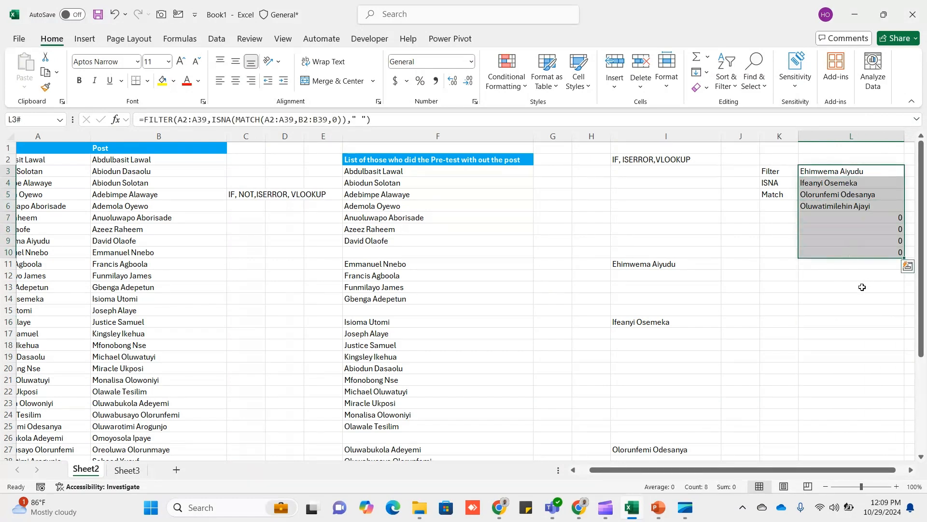
left_click(862, 288)
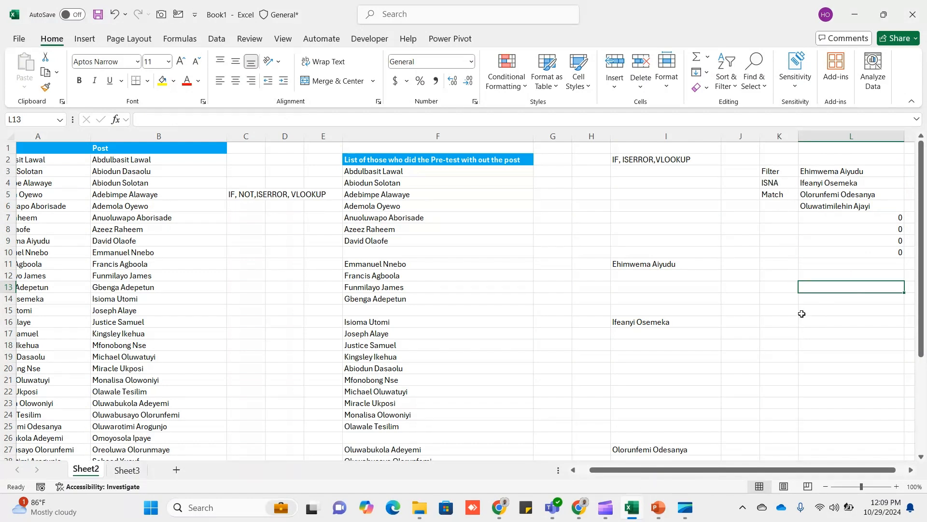
- Label the COUNTIF method by entering "filter" in cell O3 and "countif" in cell O4
key("Right")
key("Right")
key("Right")
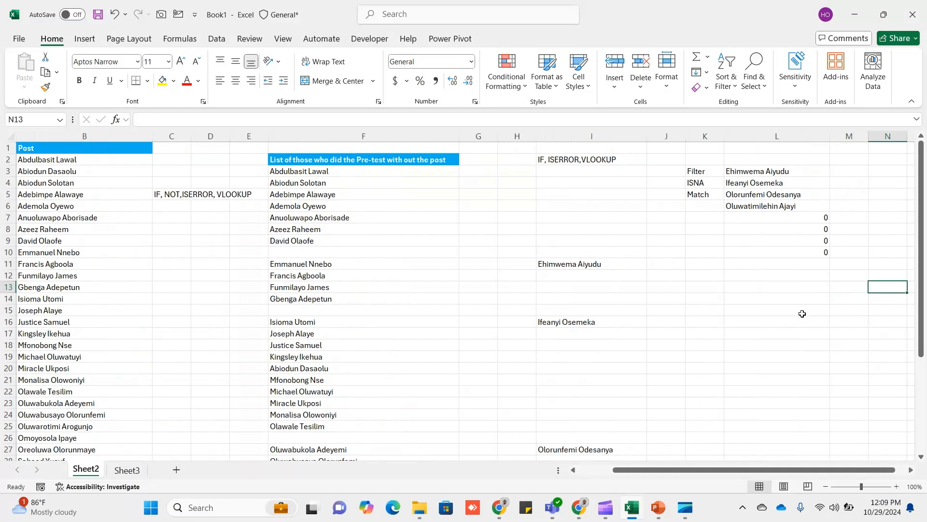
key("Up")
key("Up")
key("Up")
key("Up")
key("Up")
key("Up")
key("Up")
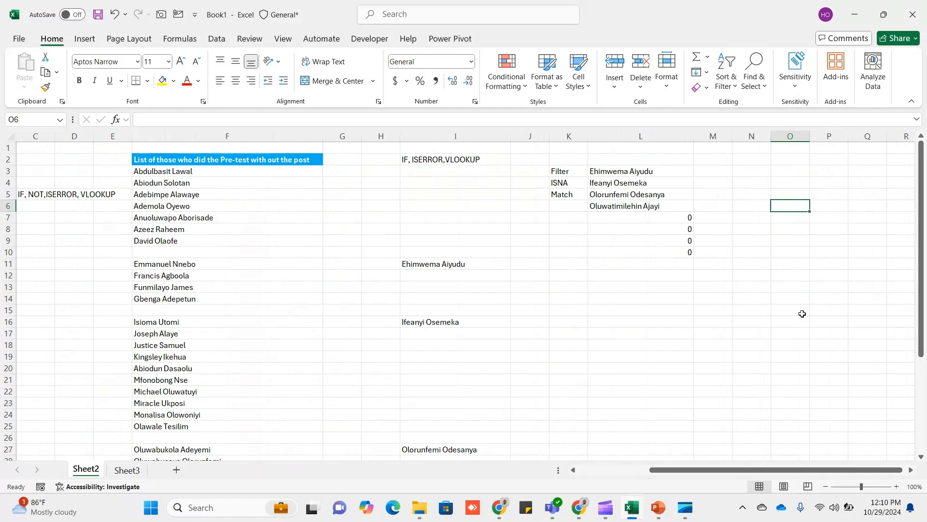
key("Up")
key("Up")
key("Up")
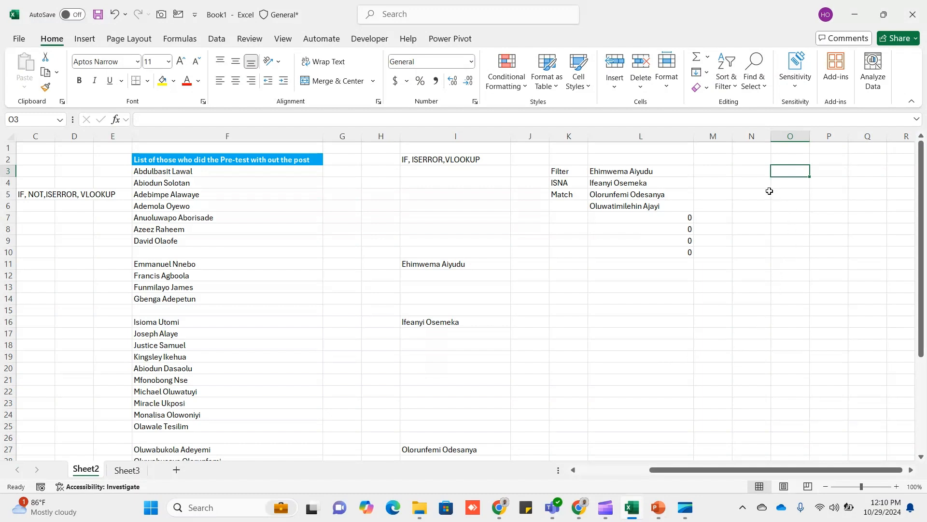
type("filter")
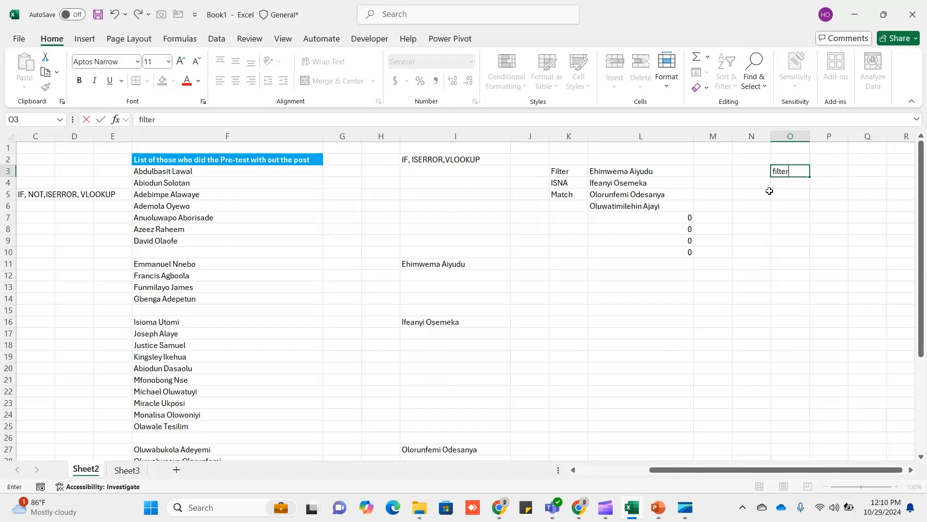
key("Return")
type("countif")
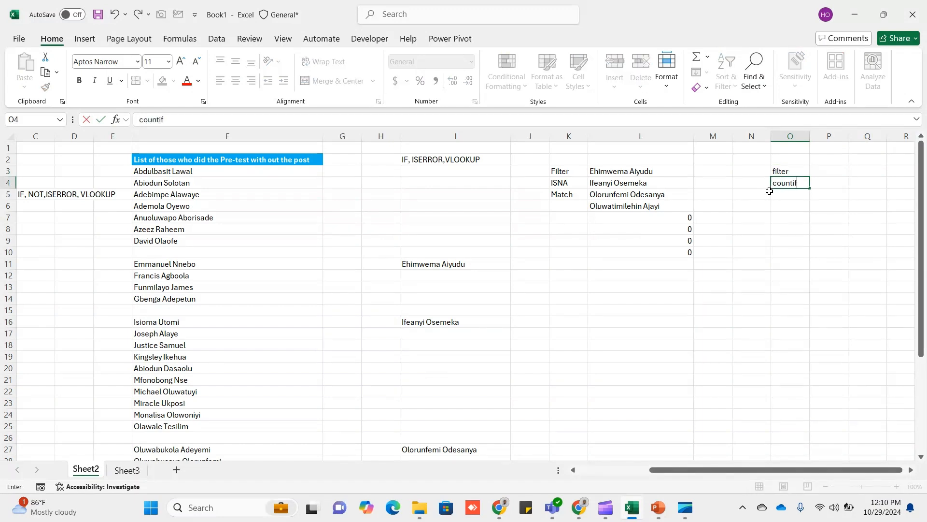
key("Return")
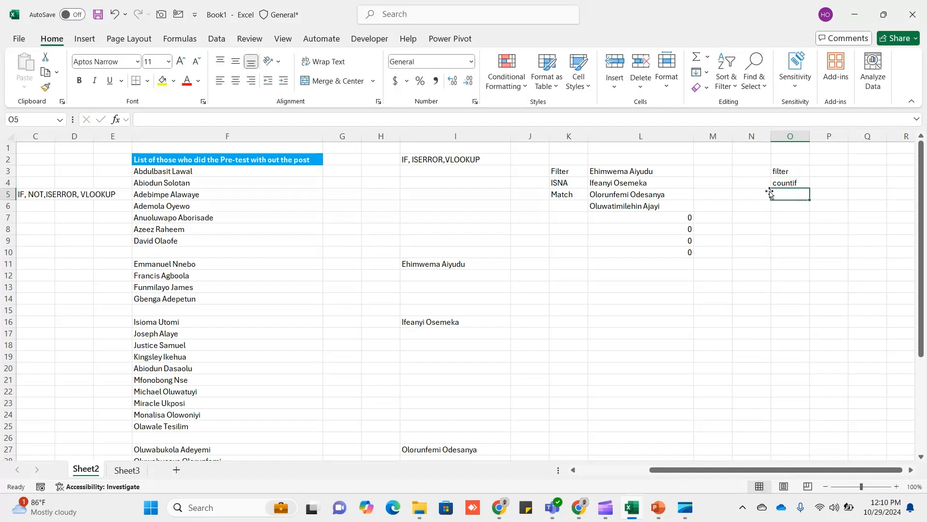
left_click_drag(792, 172, 793, 183)
left_click(792, 214)
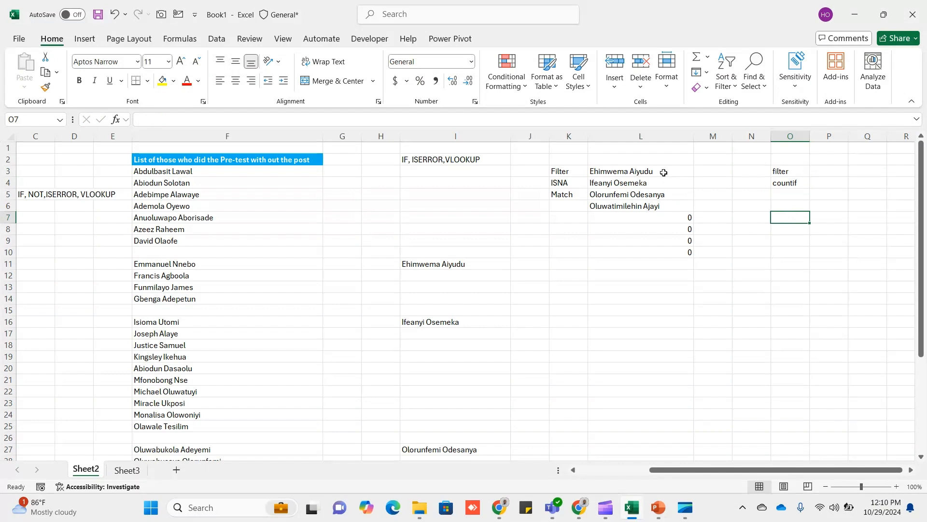
- Start a FILTER formula in cell P3 with the Pre column range A2:A38 as its array
left_click_drag(662, 172, 667, 254)
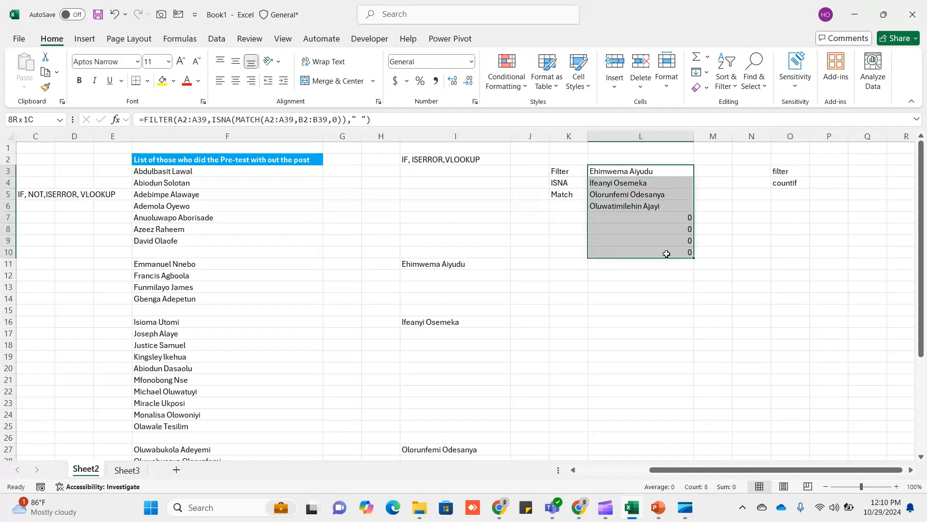
left_click(837, 172)
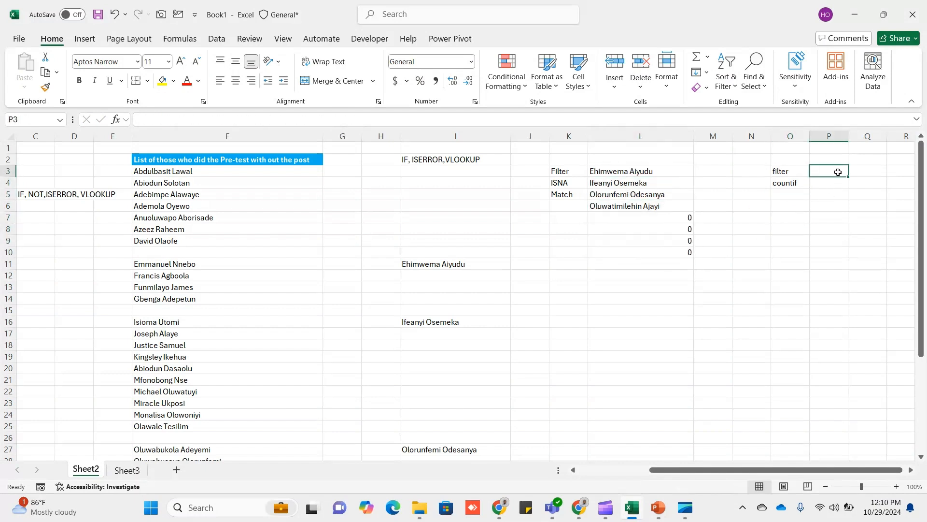
type("=filt")
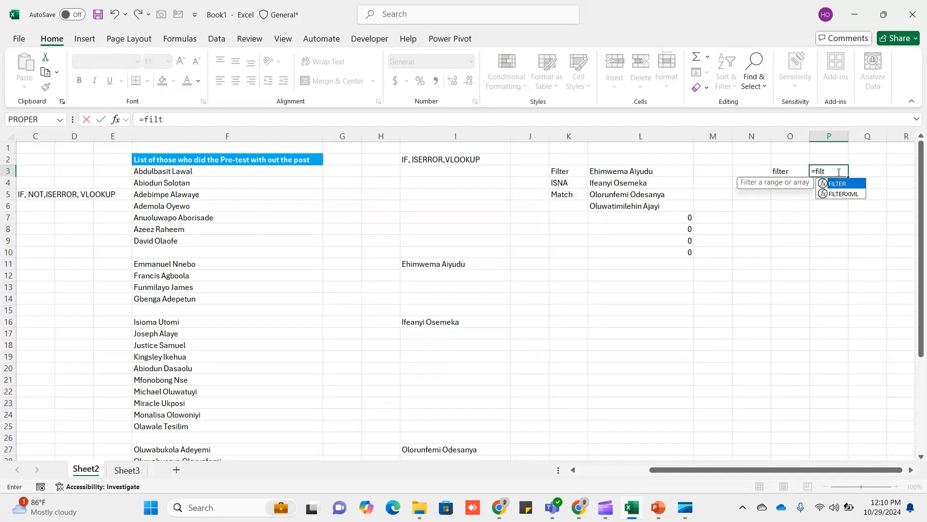
key("Tab")
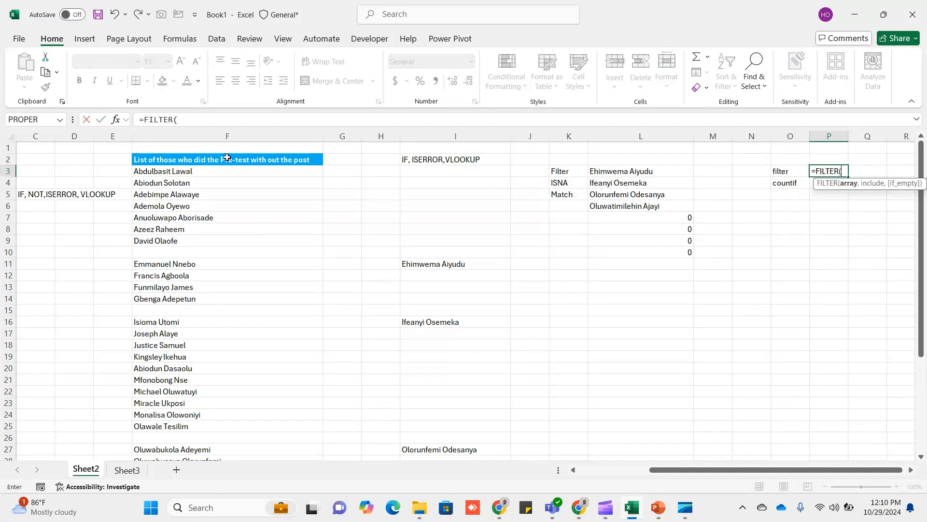
left_click_drag(656, 471, 579, 471)
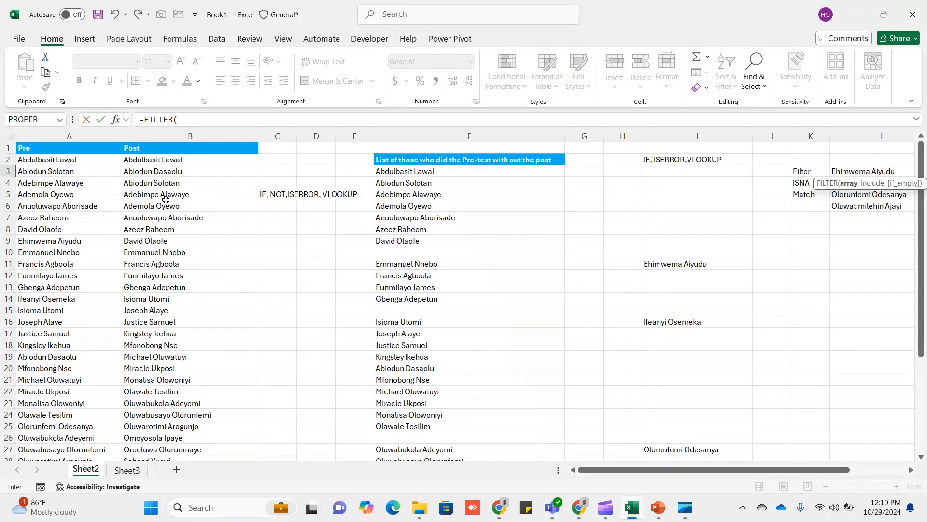
left_click_drag(110, 158, 90, 435)
type(",")
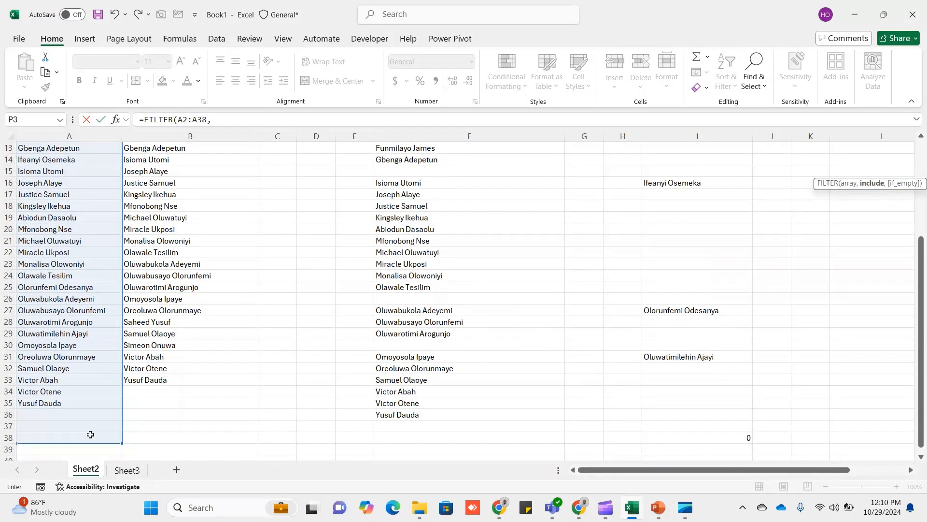
- Nest COUNTIF as the include argument of the P3 formula, with the Post column range B2:B38 as its range
type("countif")
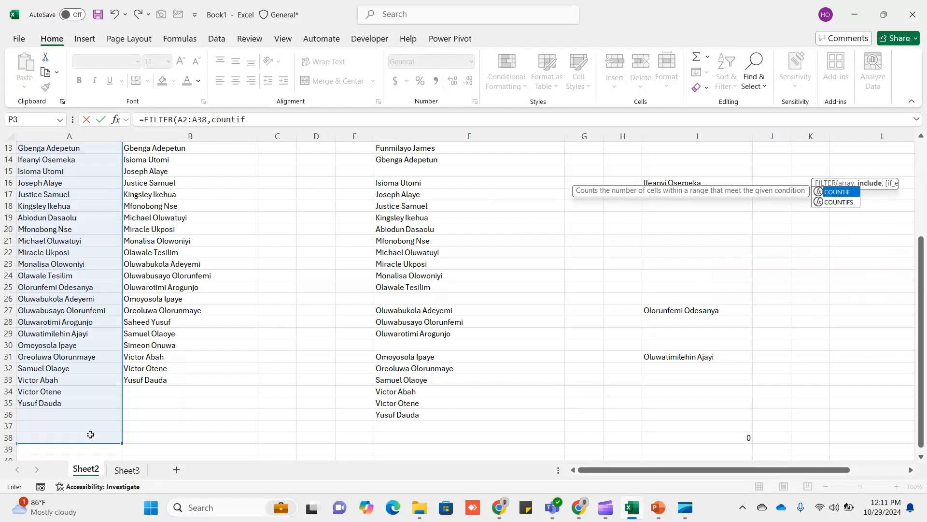
key("Tab")
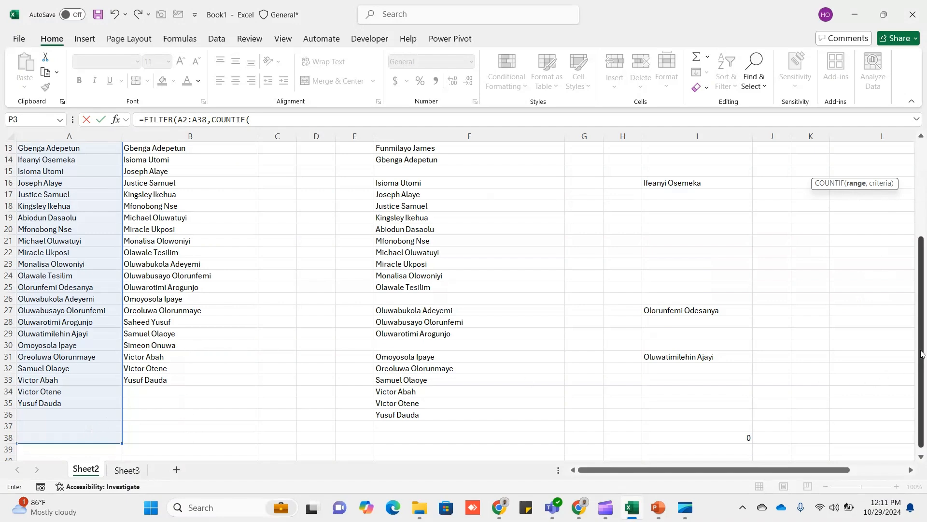
left_click_drag(923, 358, 923, 333)
left_click_drag(160, 432, 182, 161)
left_click(182, 161)
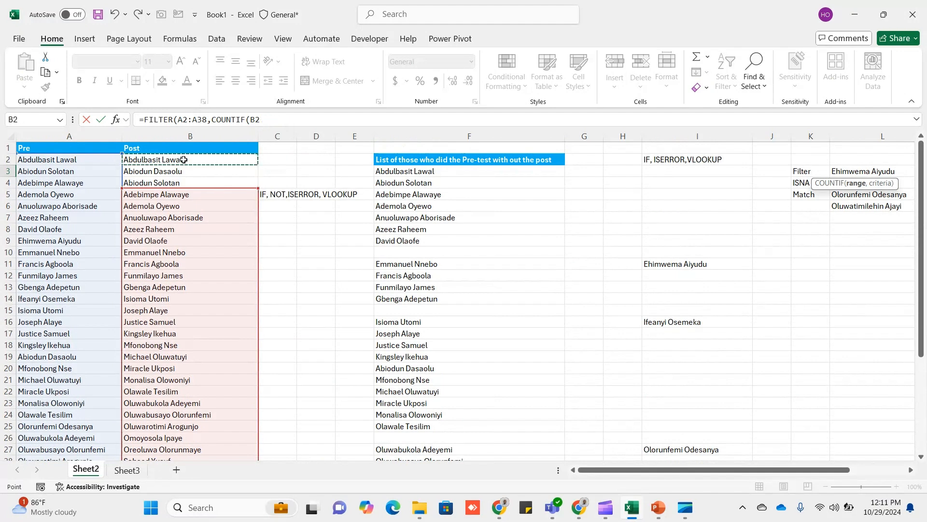
left_click(283, 122)
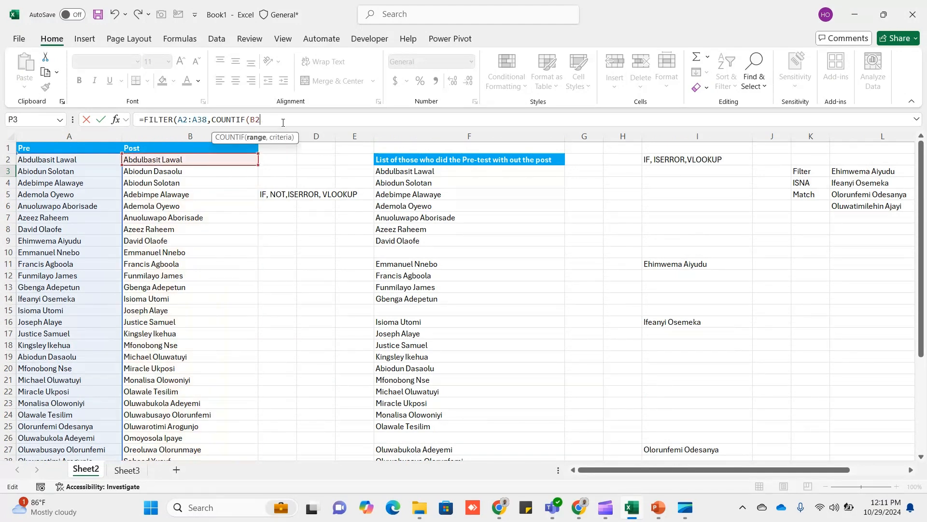
key("BackSpace")
key("BackSpace")
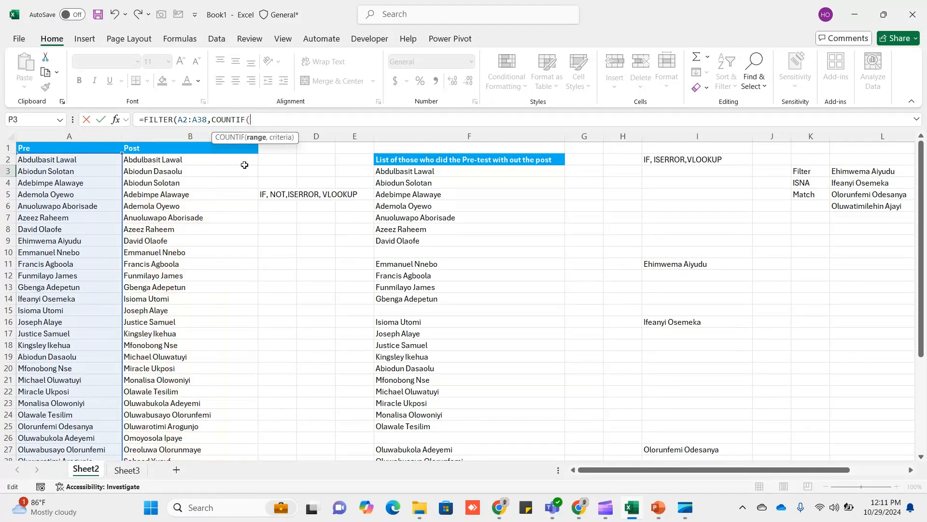
left_click_drag(241, 159, 226, 440)
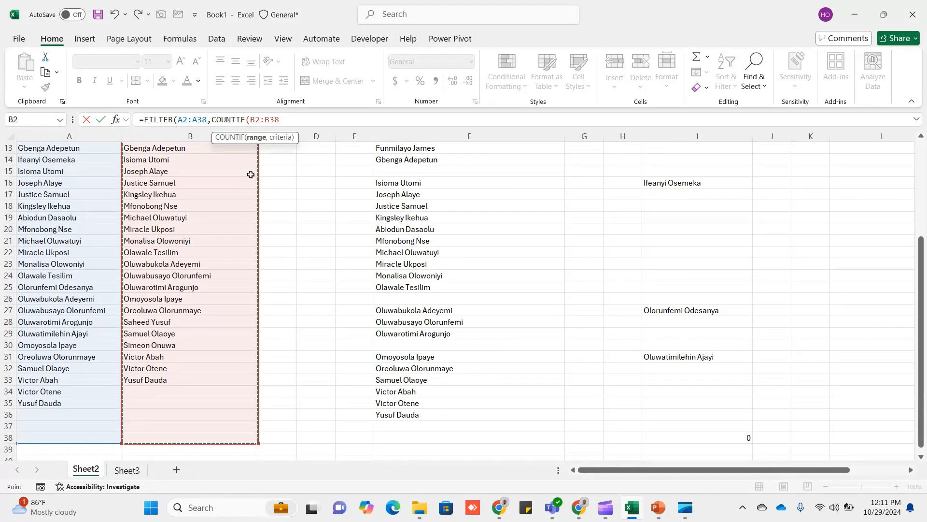
type(",")
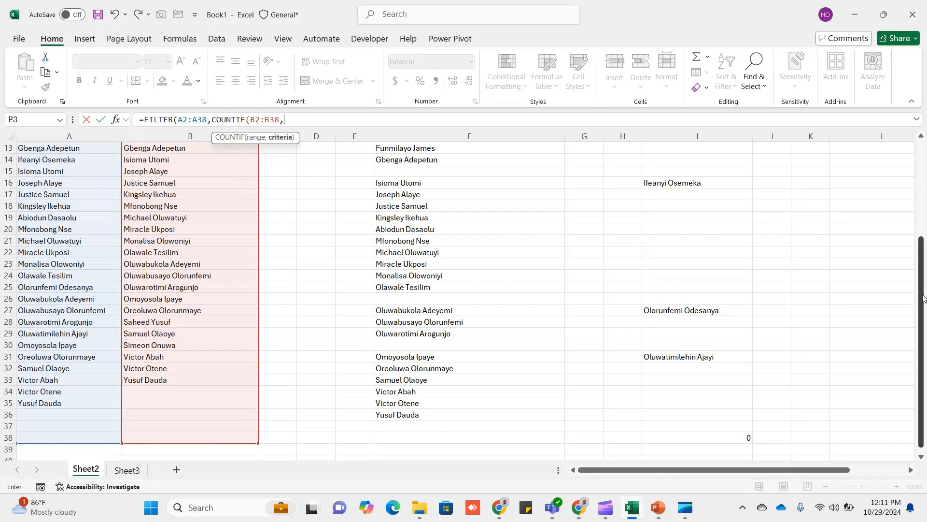
- Give COUNTIF the criteria A2:A38 with the condition =0, and complete the P3 FILTER formula with " " as the if-empty value
left_click_drag(920, 309, 920, 213)
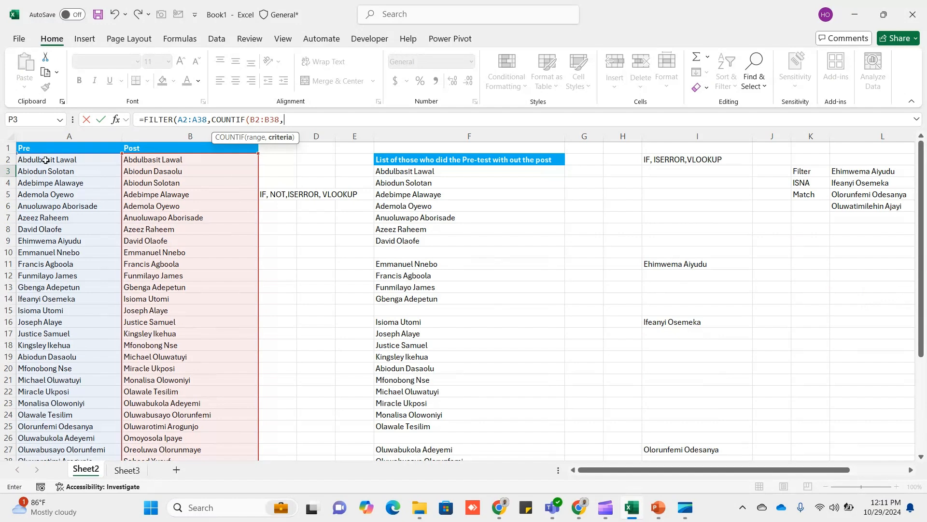
left_click_drag(80, 164, 80, 431)
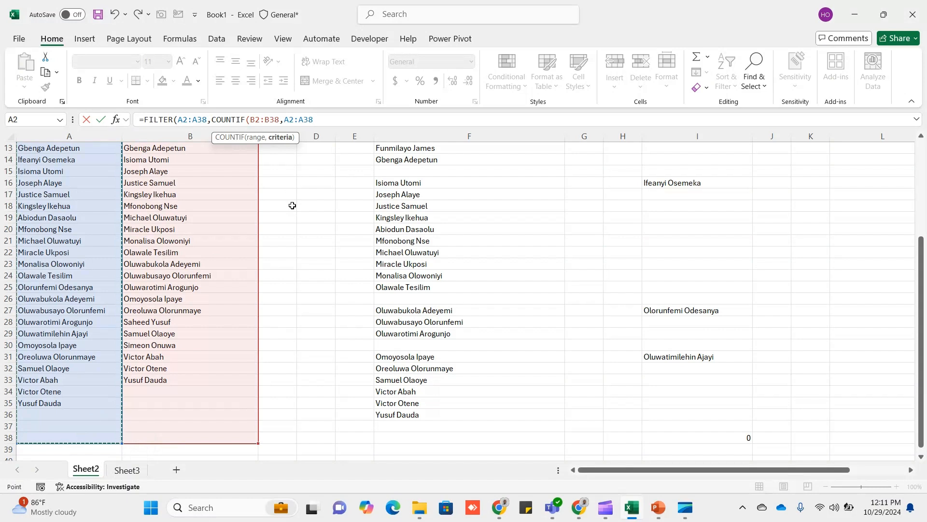
type(")")
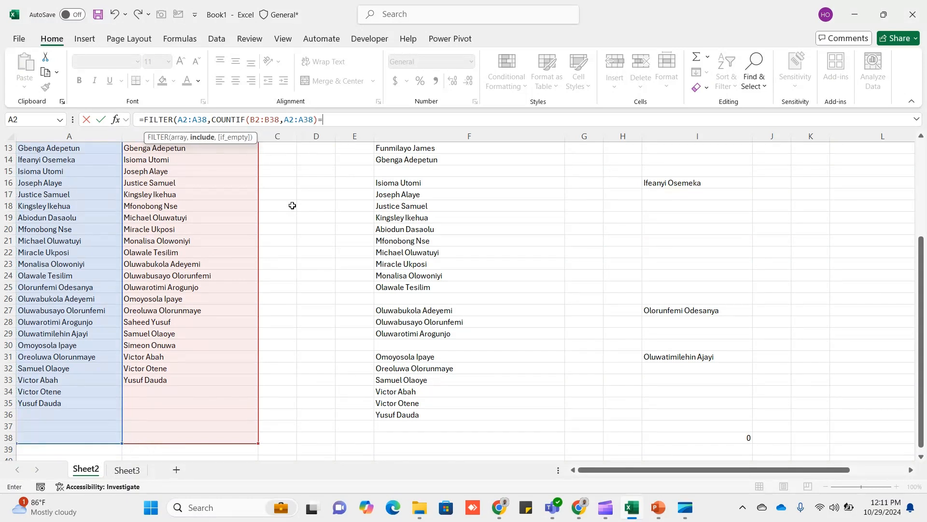
type("=0")
type(",")
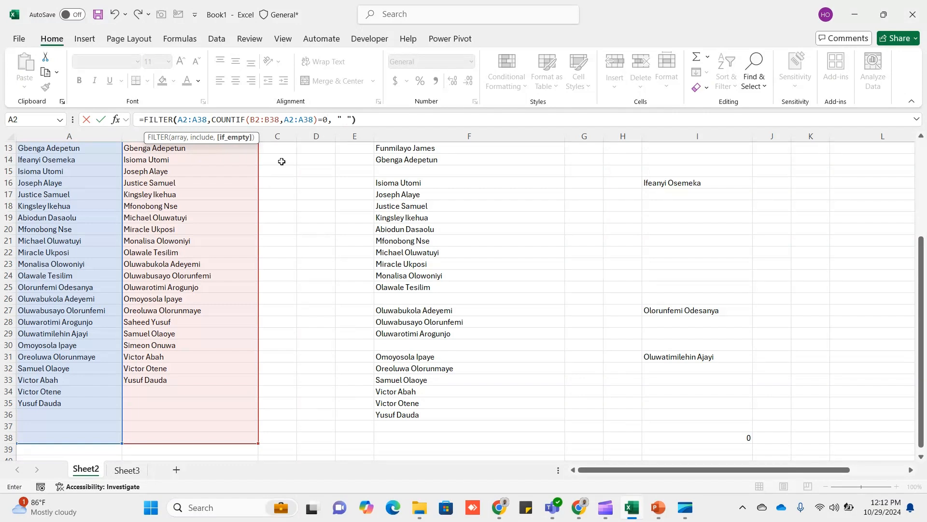
type(" \" \")")
key("Return")
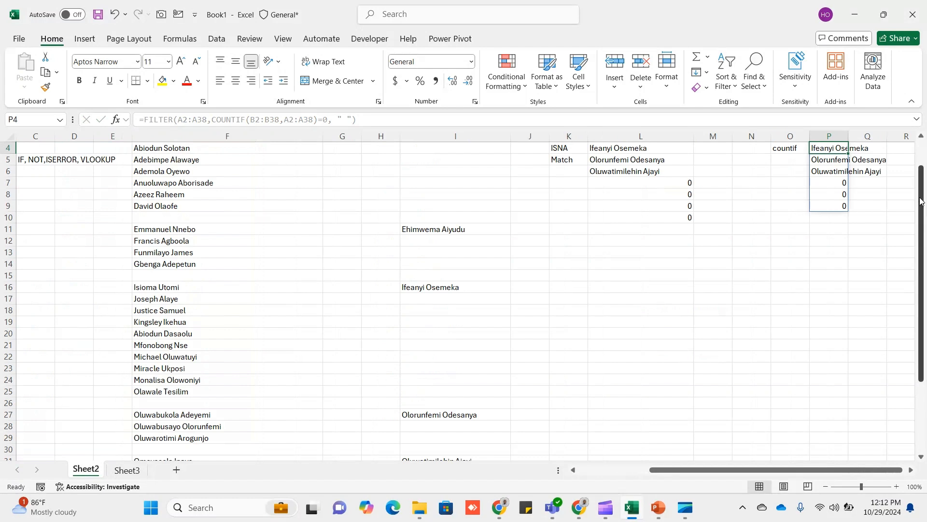
- Widen column P enough to fit the full names in the filtered list
left_click_drag(921, 203, 922, 147)
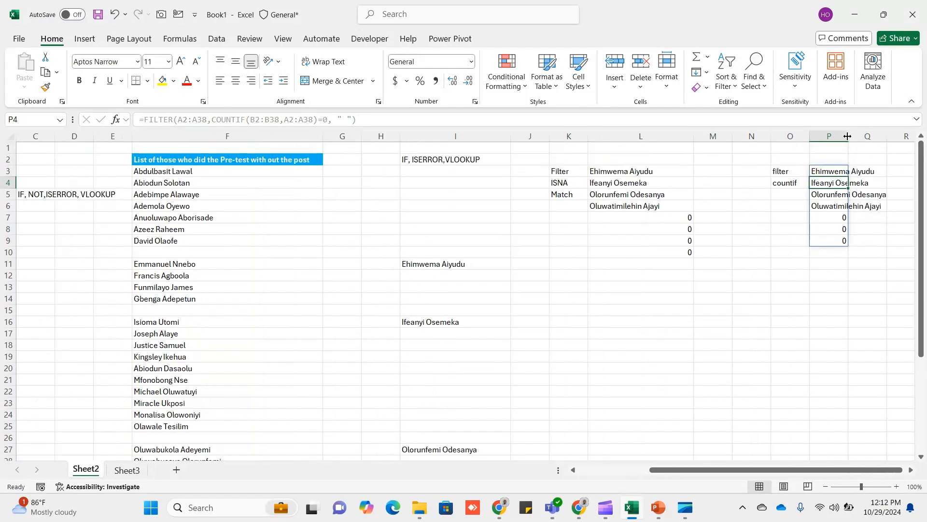
left_click_drag(848, 138, 904, 139)
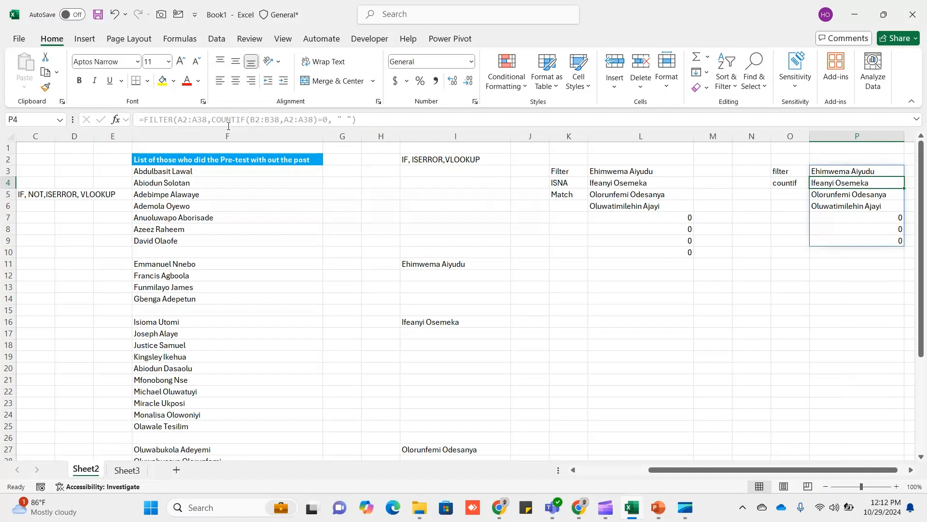
key("BackSpace")
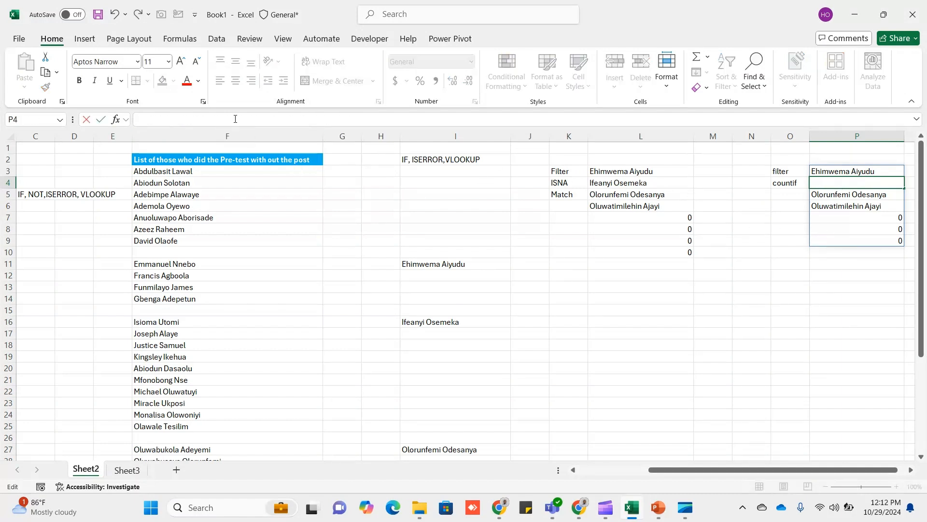
key("Escape")
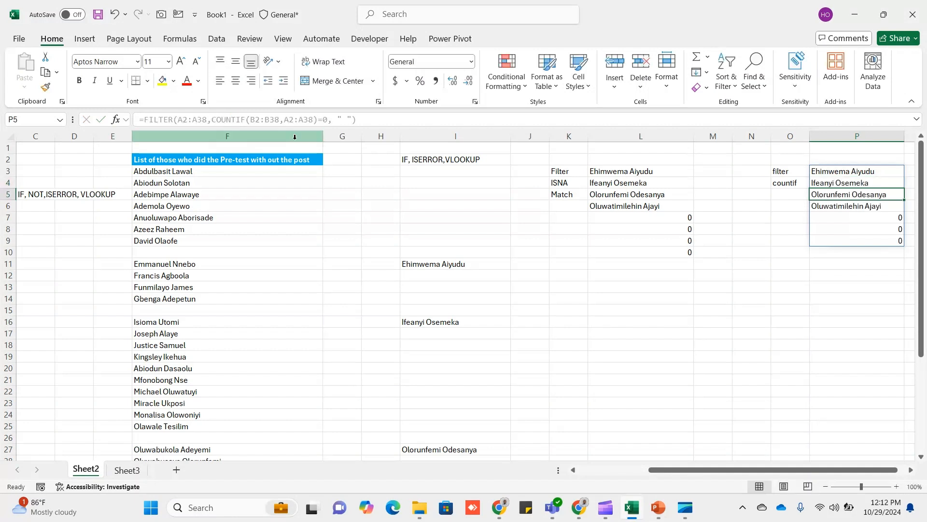
- Open the P3 formula and examine its COUNTIF include argument and the =0 condition
key("Up")
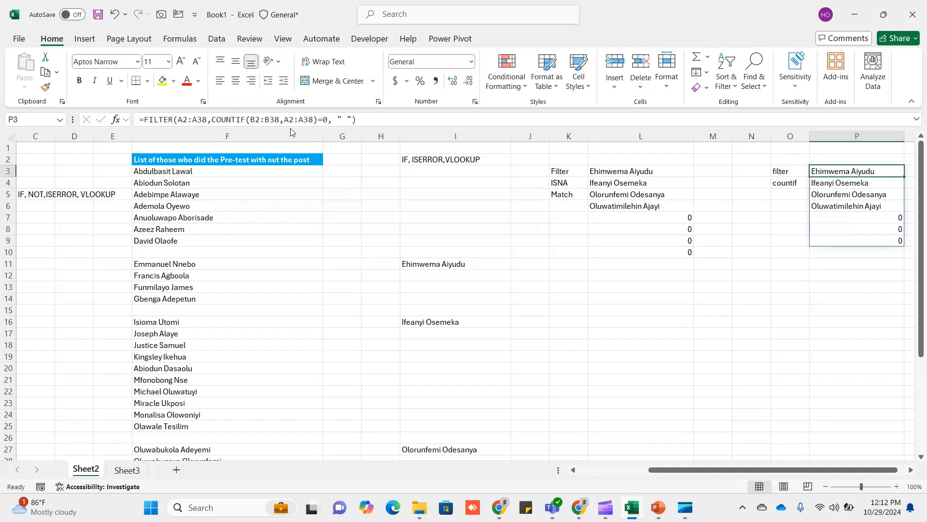
key("F2")
left_click(235, 120)
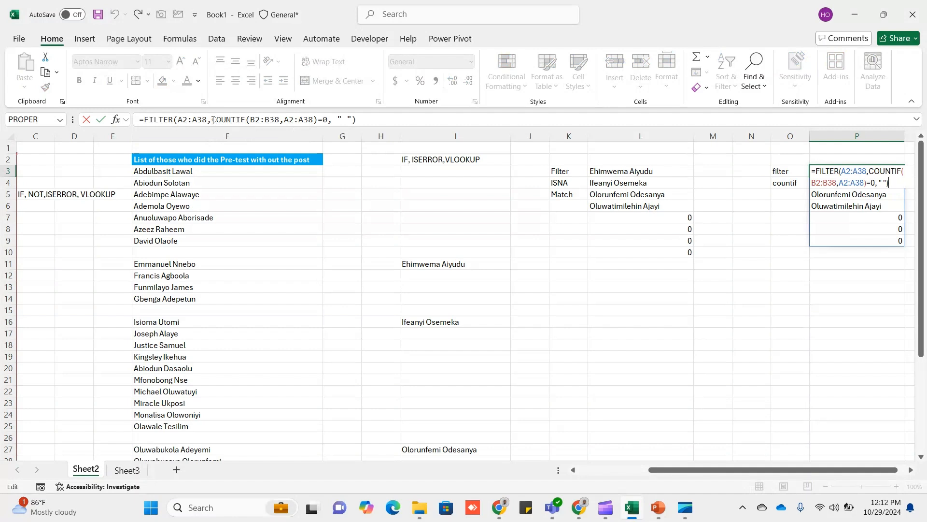
left_click_drag(213, 120, 327, 121)
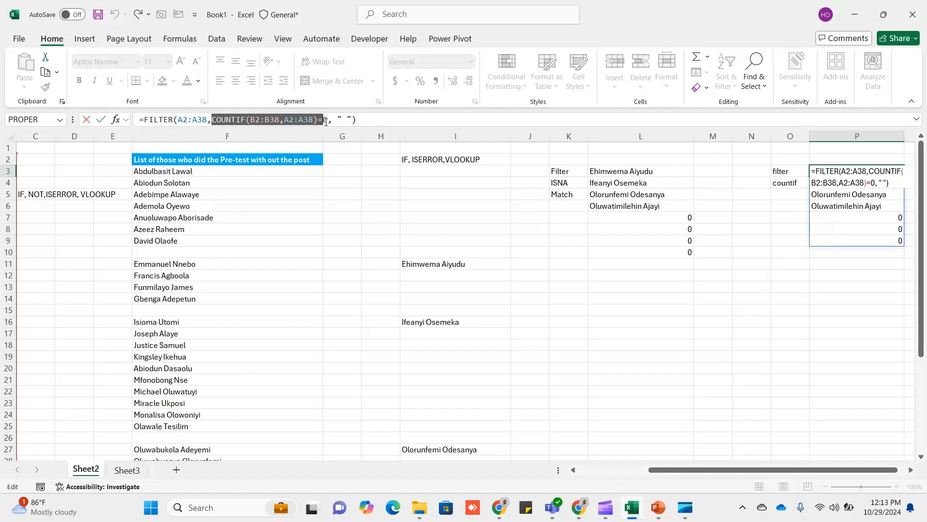
left_click_drag(326, 121, 326, 121)
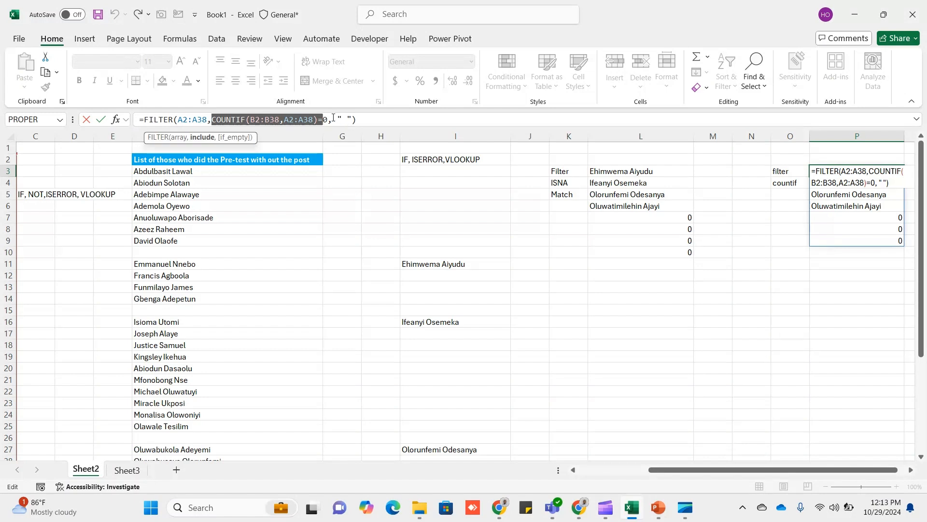
left_click(333, 118)
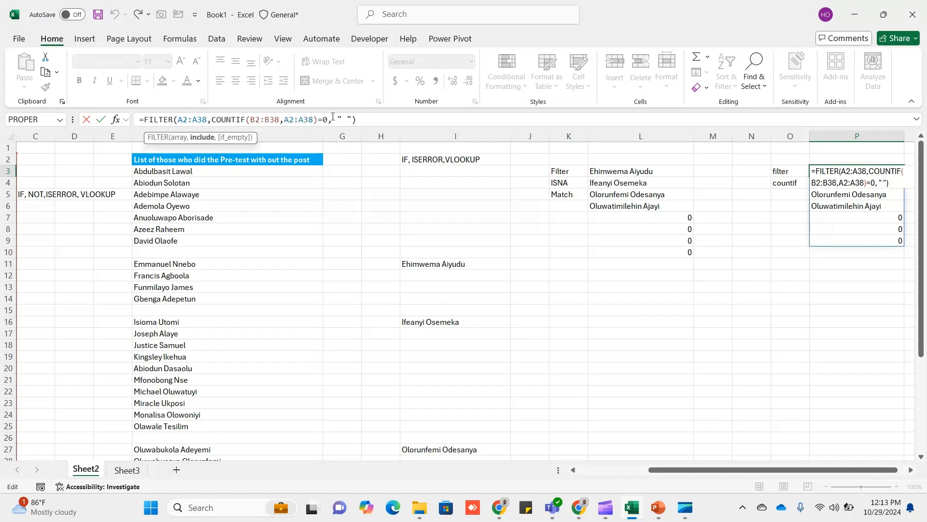
left_click_drag(333, 118, 320, 119)
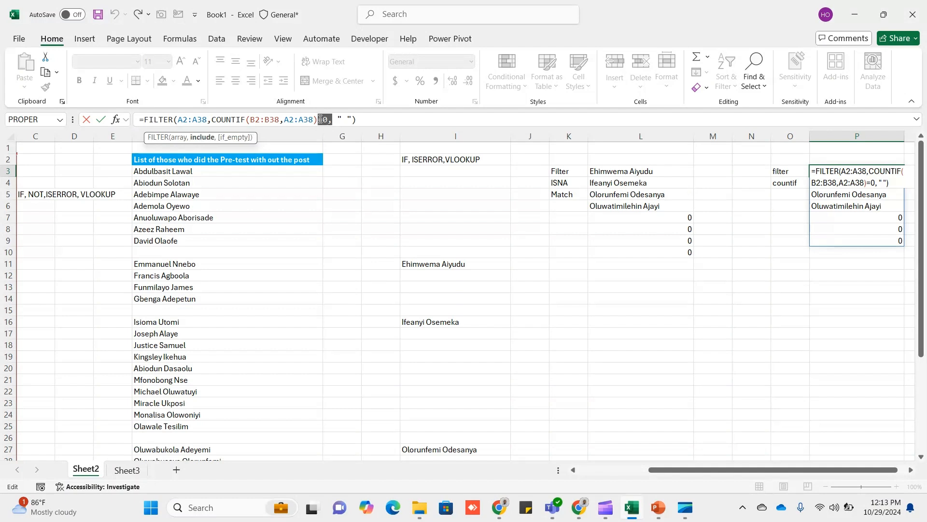
- Close the P3 formula and enter the heading "Those who did post-eva test without pre-eva test" in cell R3
key("Return")
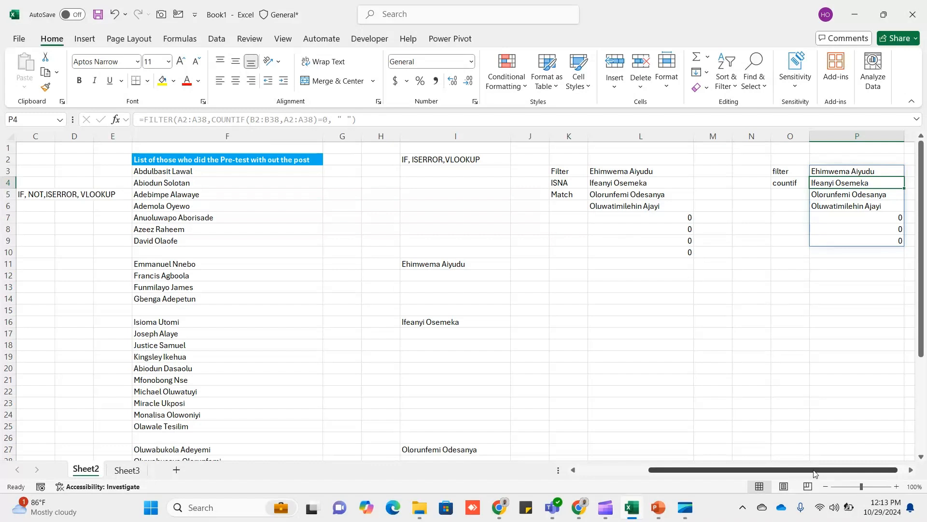
left_click_drag(815, 474, 823, 472)
left_click(891, 170)
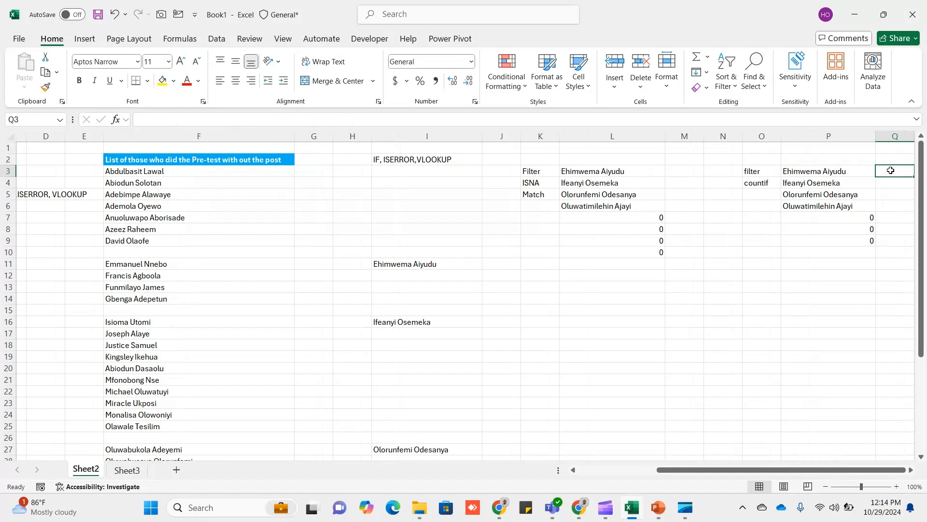
scroll(891, 170, "right", 3)
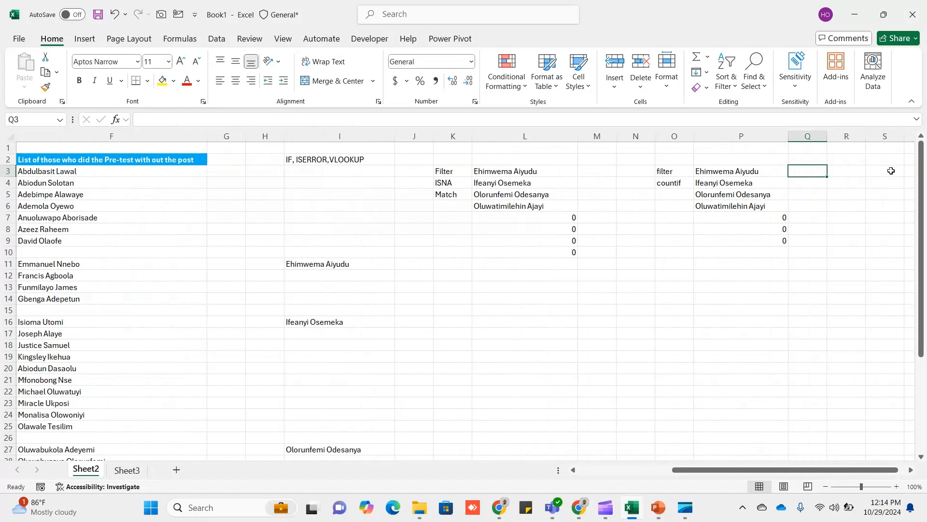
key("Right")
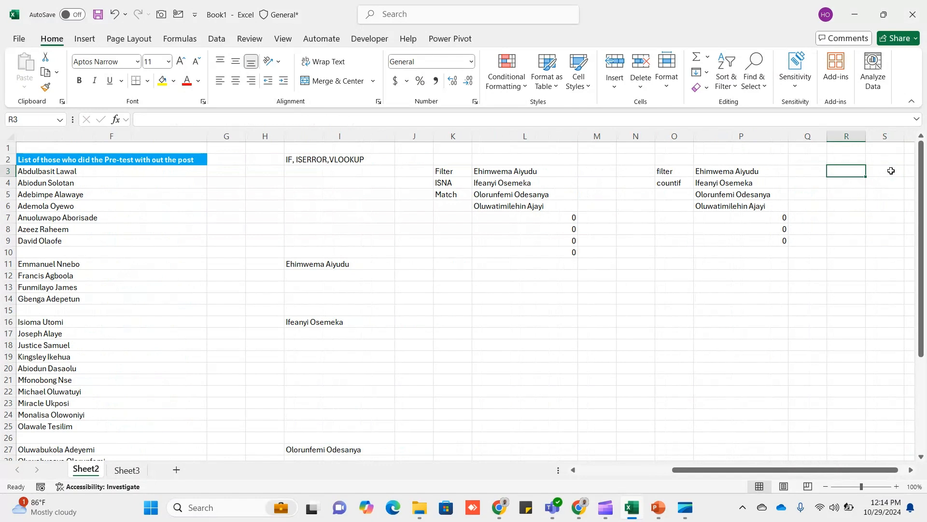
type("Those ")
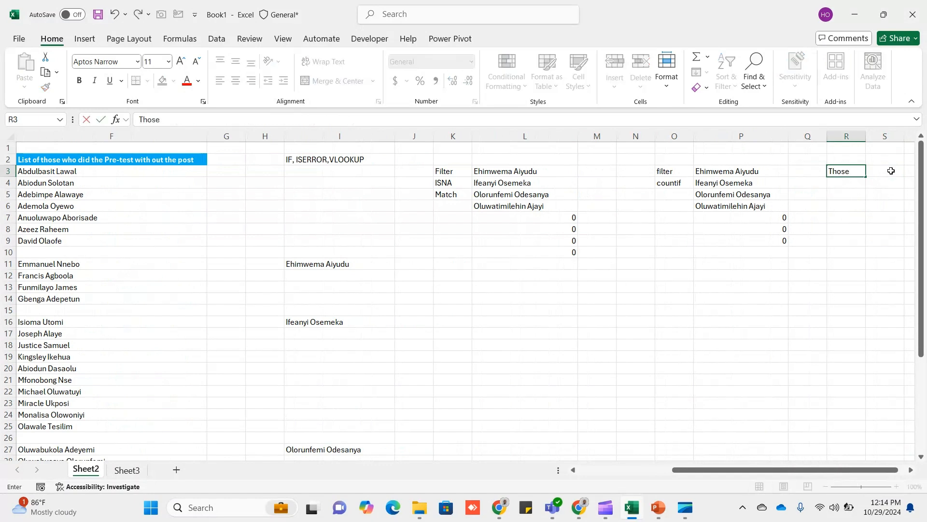
type("who did post-e")
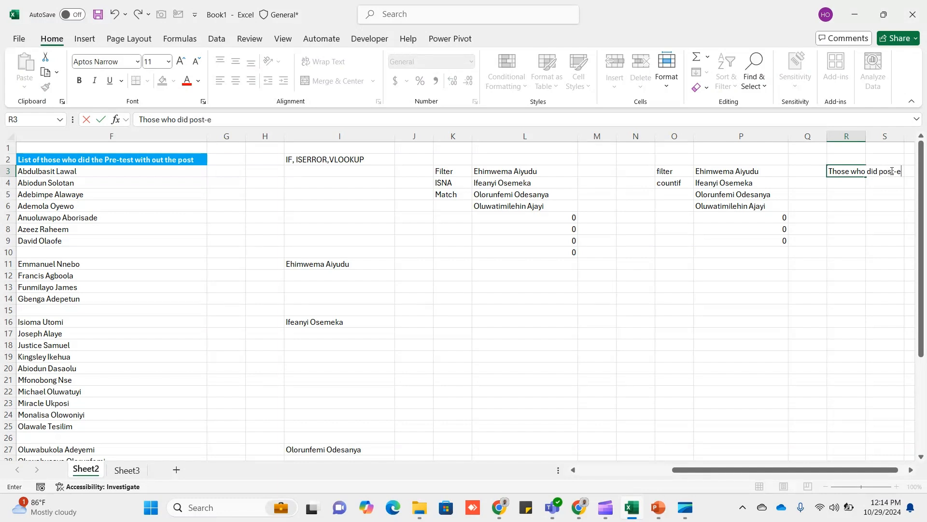
type("va test")
type(" witho")
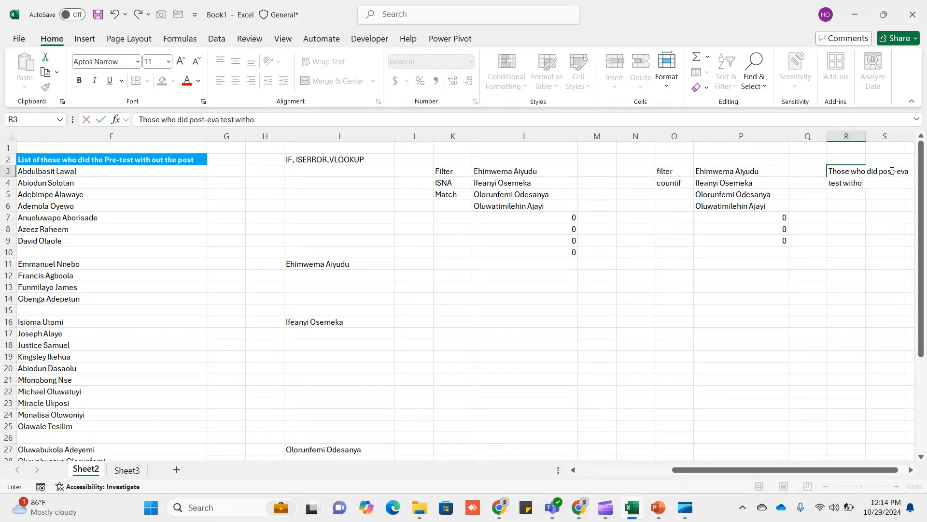
type("ut pre-eva test")
key("Return")
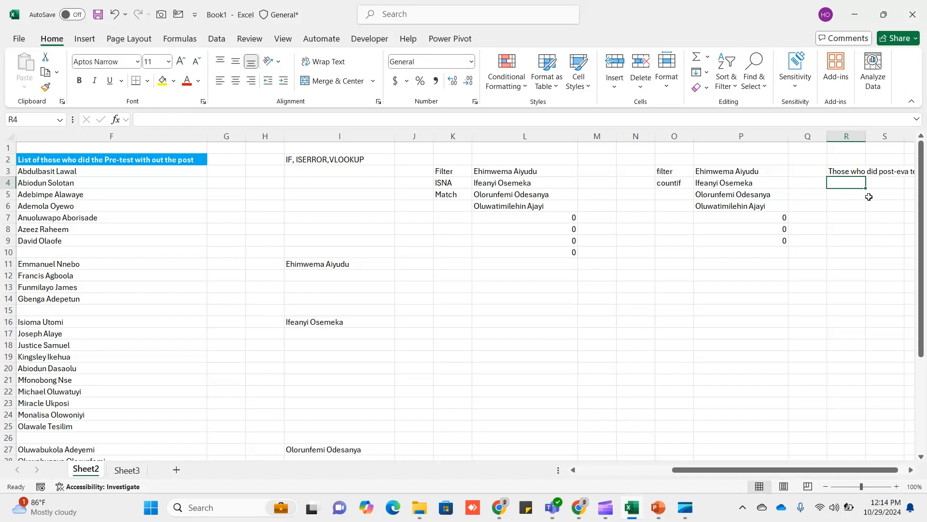
- Label cell Q4 as "Filter" and cell Q5 as "Countif"
key("Left")
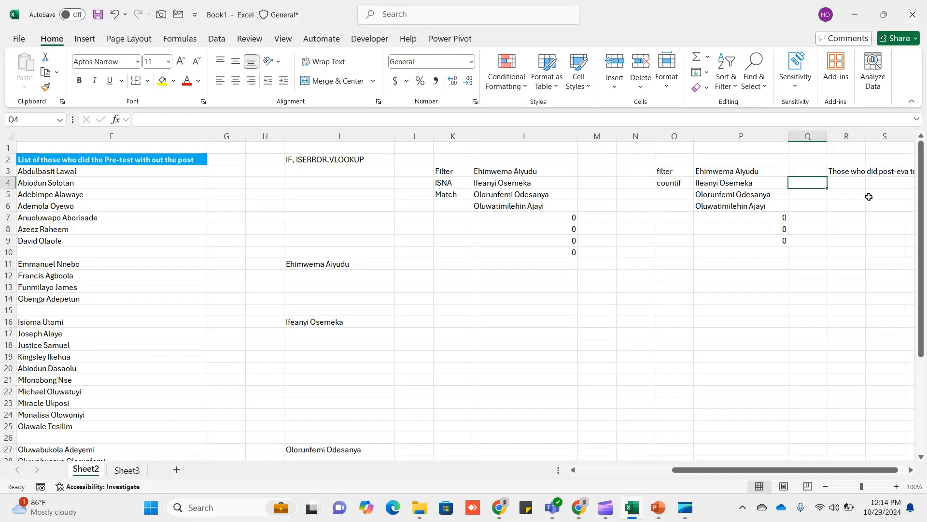
type("Filte")
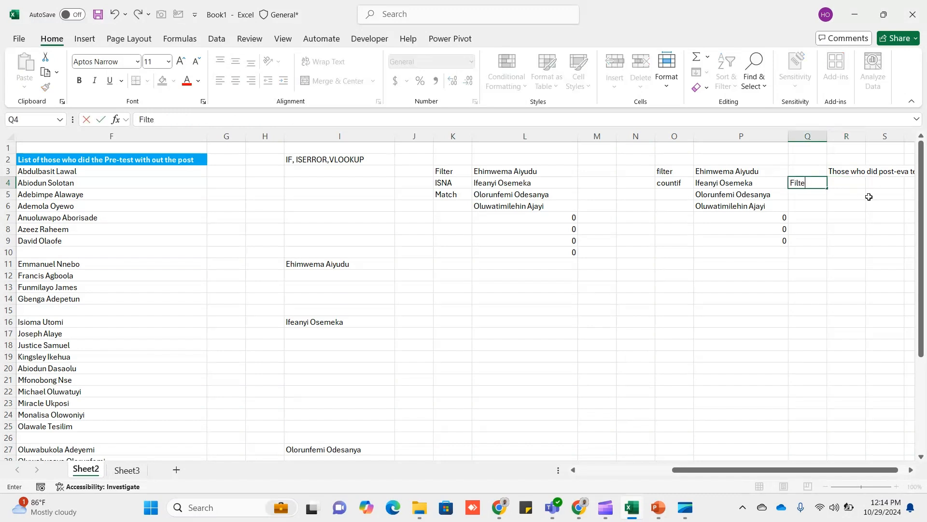
type("r")
key("Return")
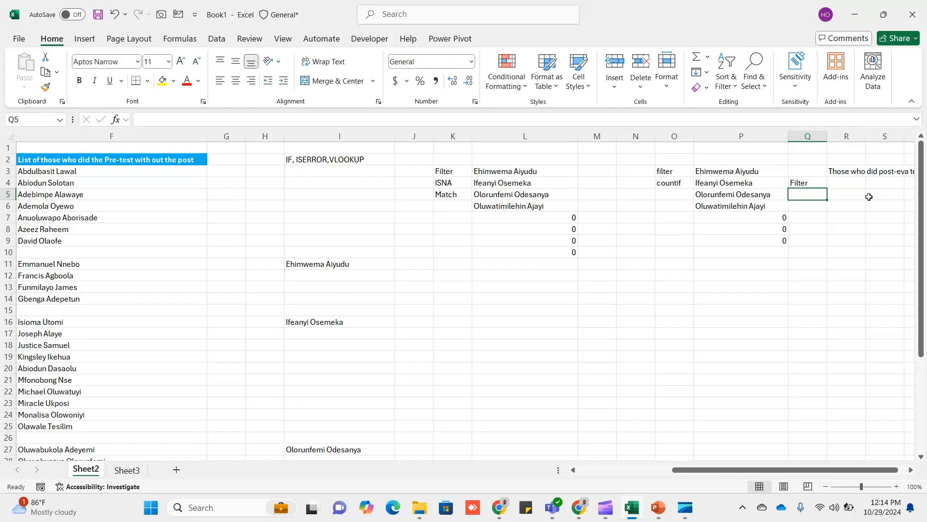
type("C")
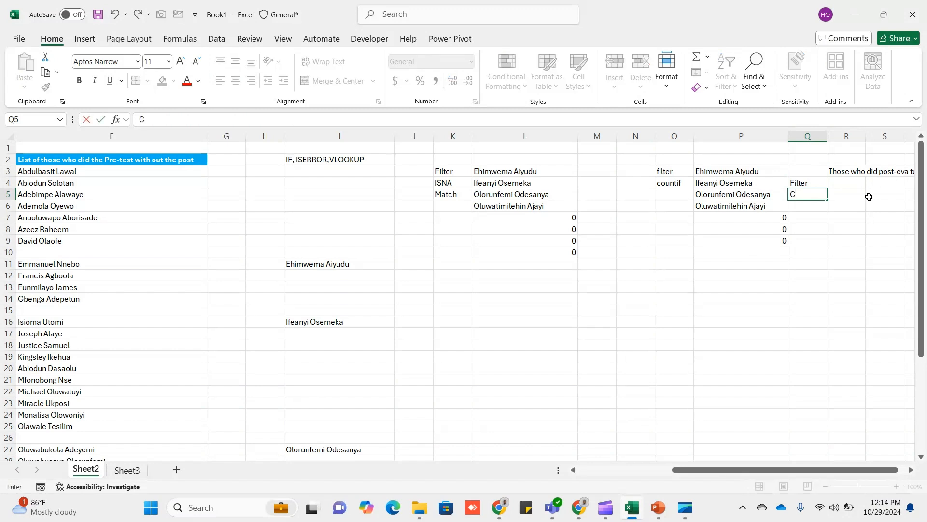
type("ountif")
key("Return")
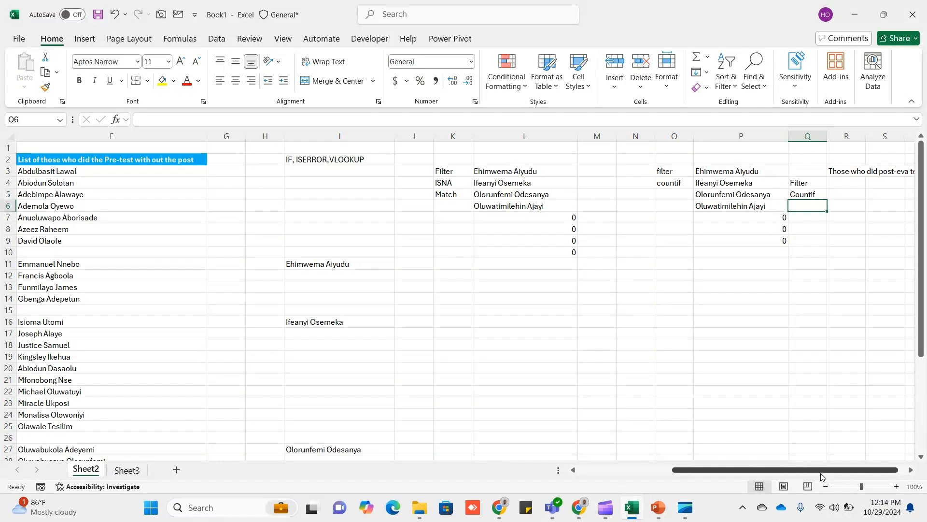
- Start a FILTER formula in R4 with the Post column range B2:B37 as its array
key("Right")
key("Right")
key("Right")
key("Right")
key("Right")
key("Right")
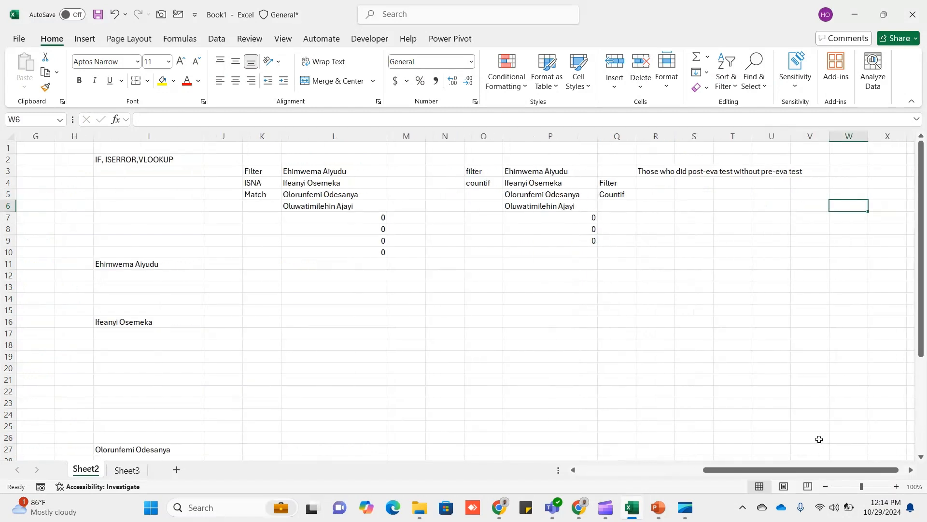
left_click(660, 183)
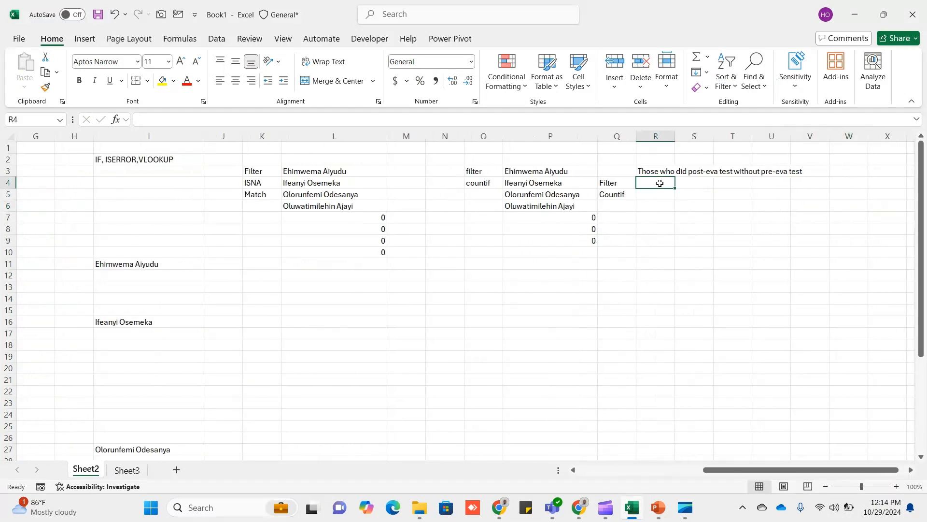
type("=filter")
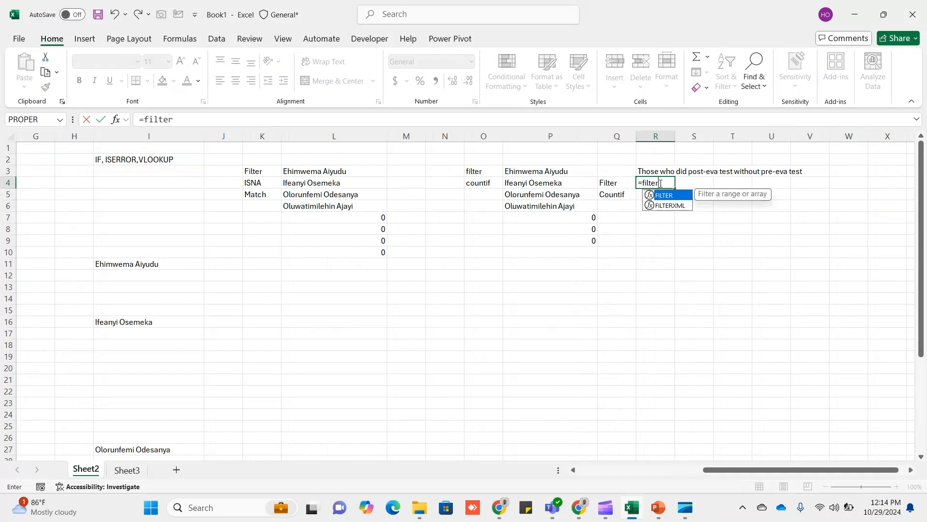
key("Tab")
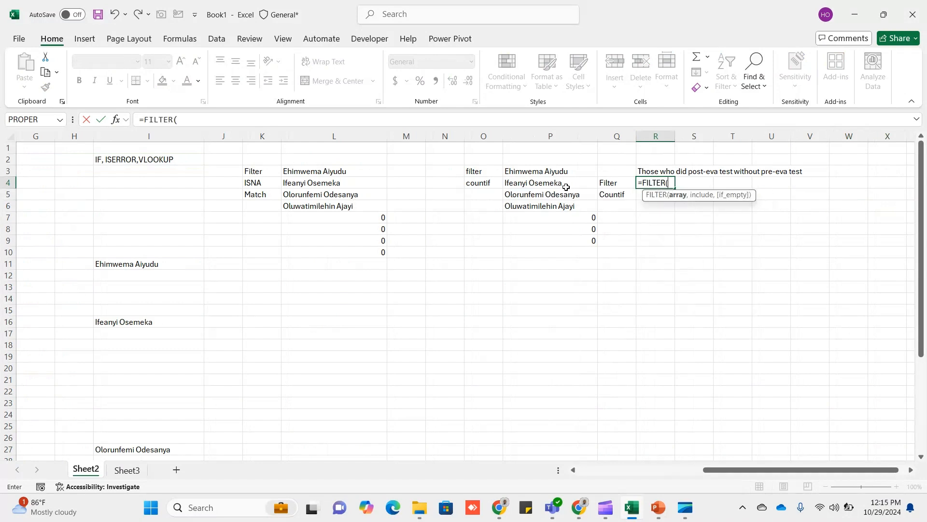
left_click_drag(729, 471, 571, 472)
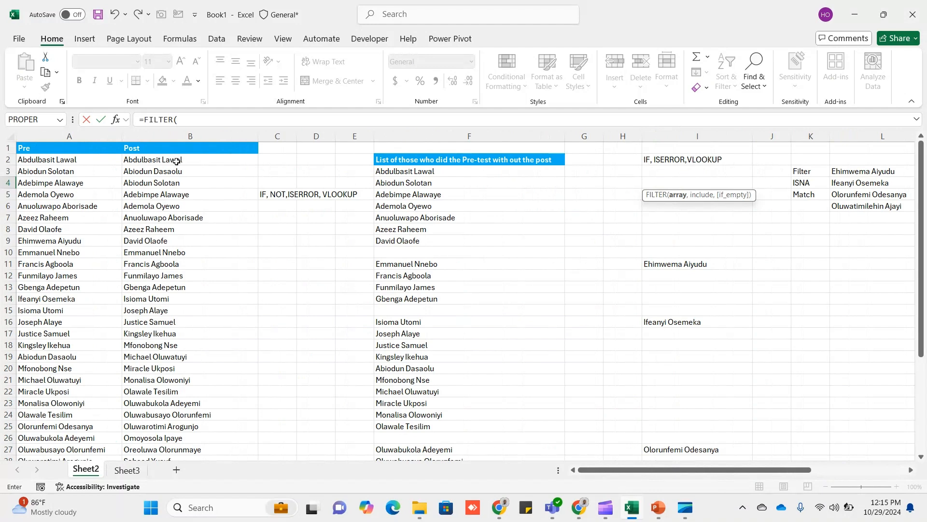
left_click_drag(177, 161, 211, 430)
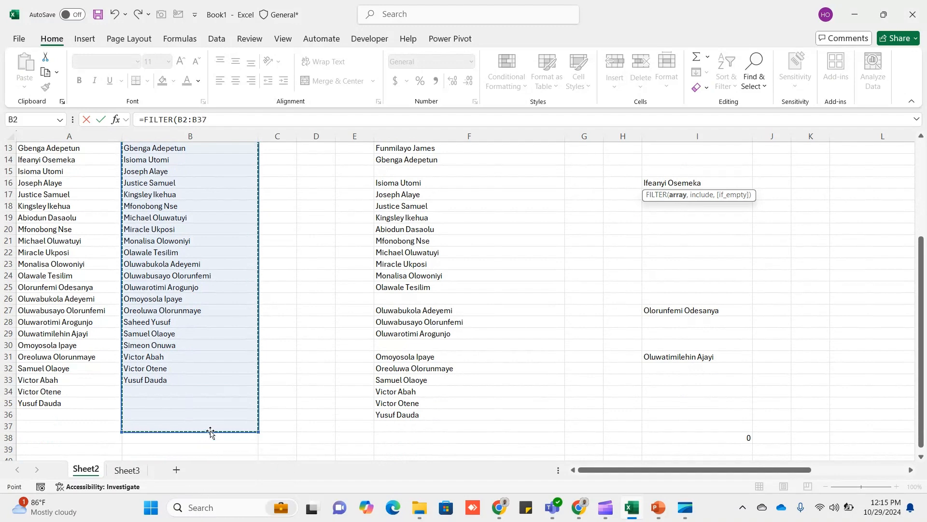
type(",")
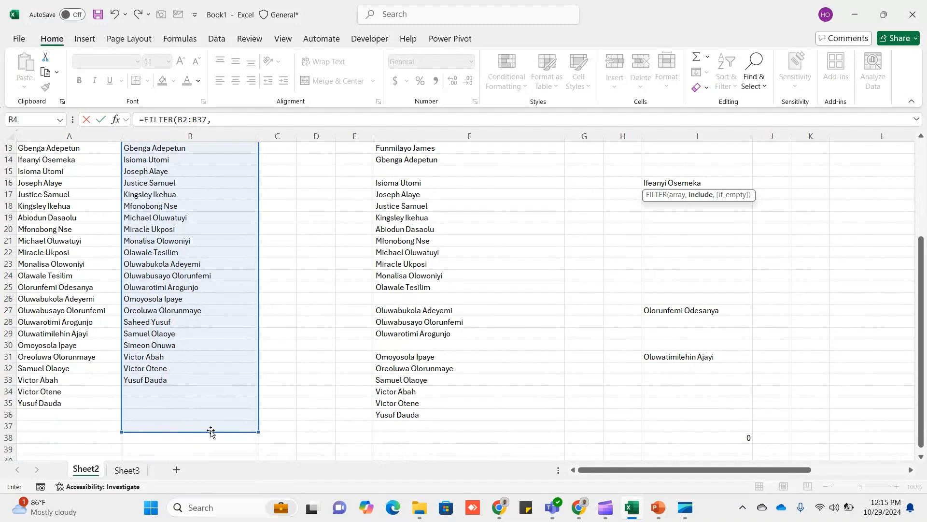
- Nest COUNTIF as the include argument of the R4 formula, with the Pre column range A2:A37 as its range
type(" count")
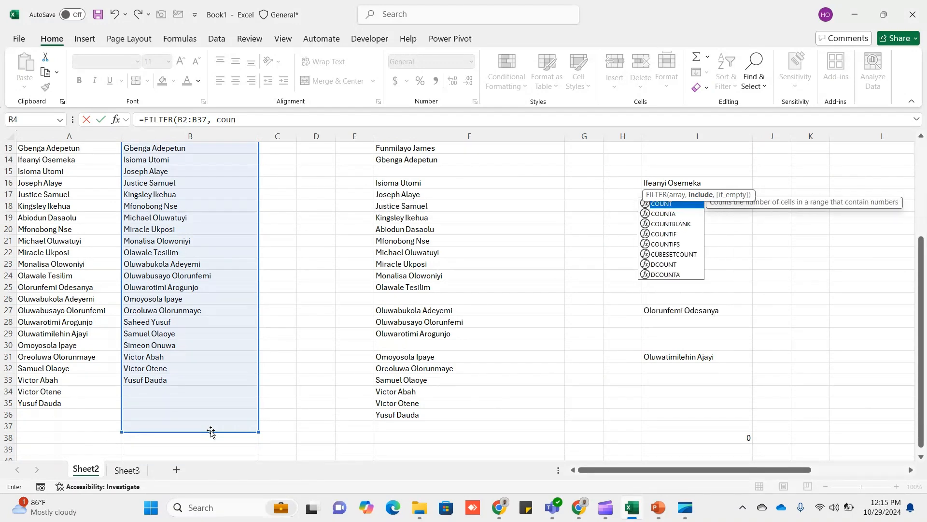
key("Down")
key("Down")
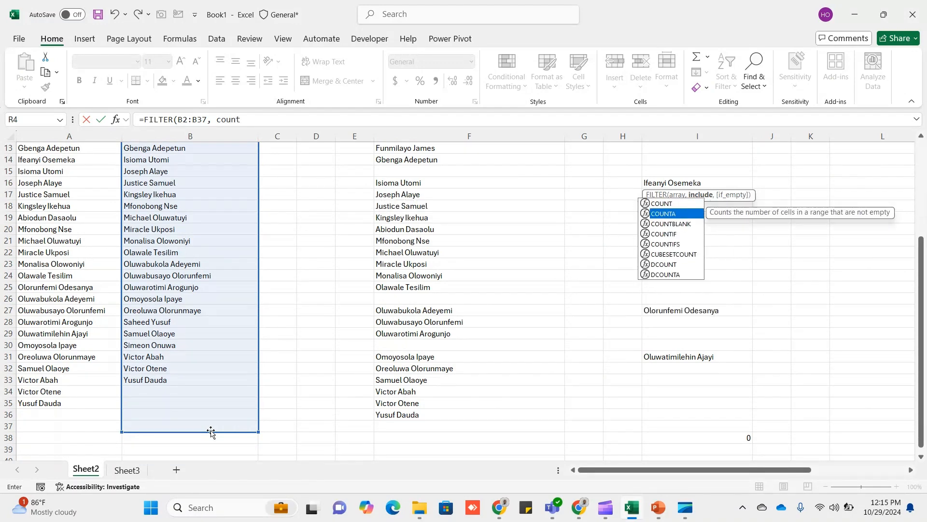
key("Down")
key("Tab")
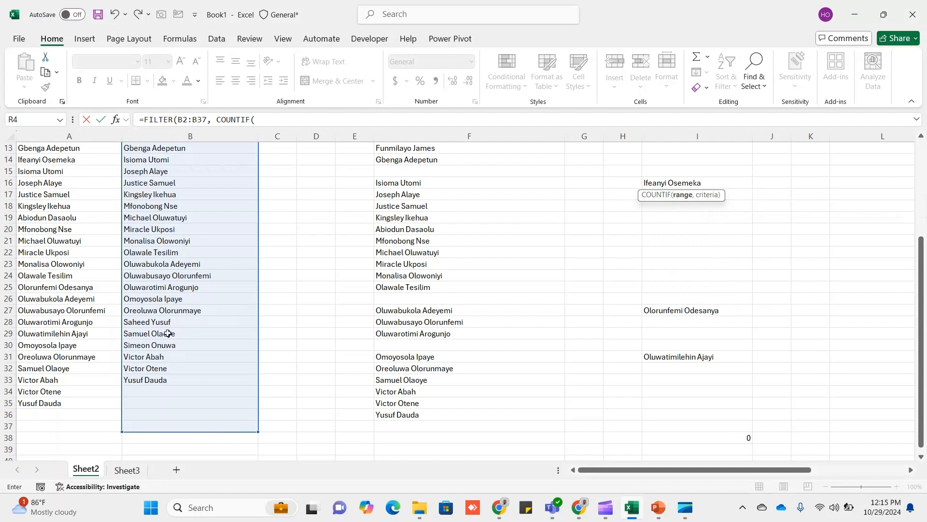
left_click(59, 426)
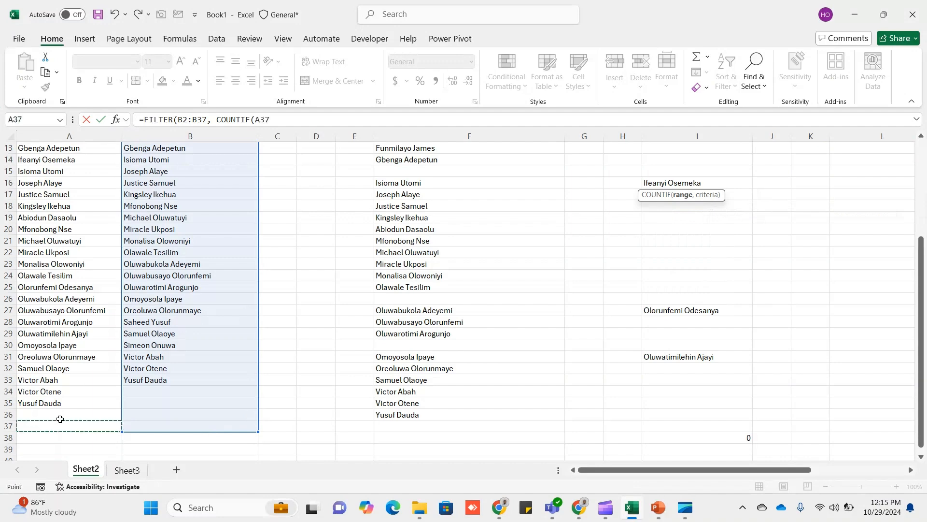
left_click_drag(60, 419, 83, 164)
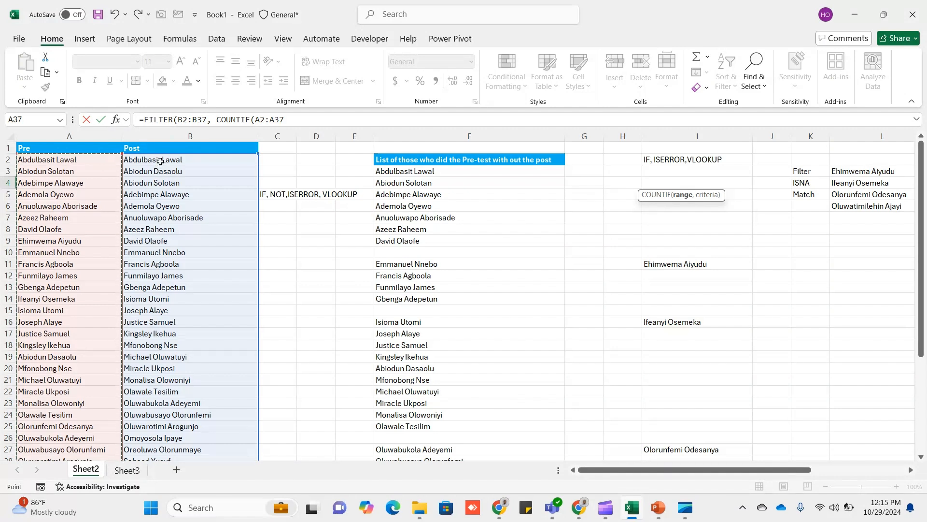
left_click(292, 119)
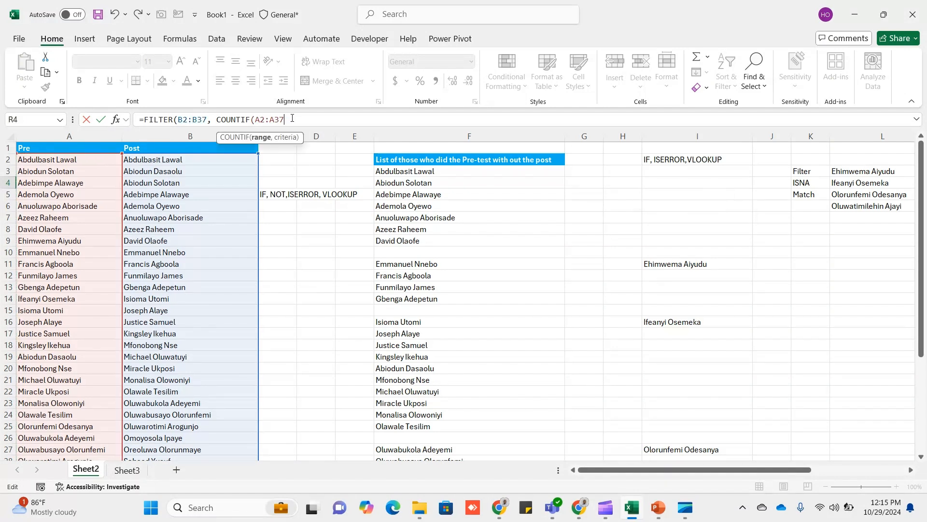
- Give COUNTIF the criteria B2:B37 with the condition =0, and complete the R4 FILTER formula with " " as the if-empty value
type(",")
left_click_drag(209, 157, 191, 406)
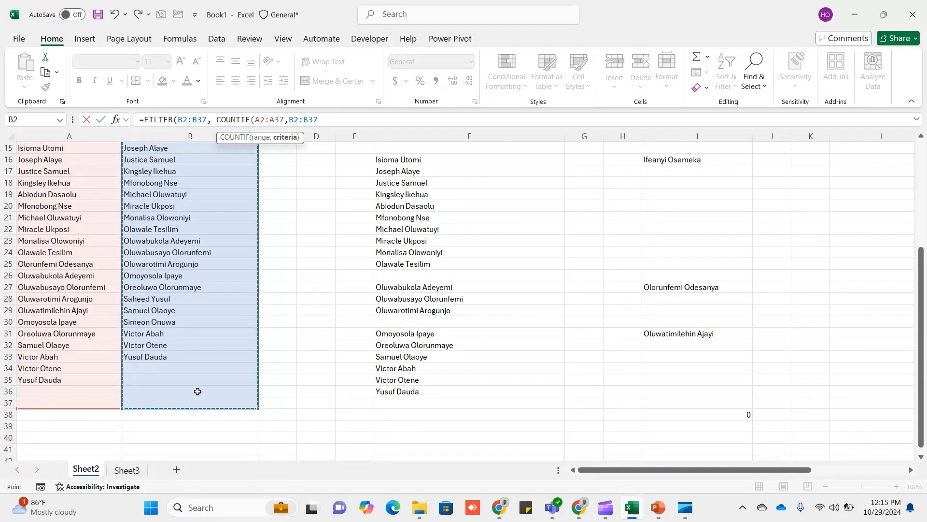
left_click(334, 115)
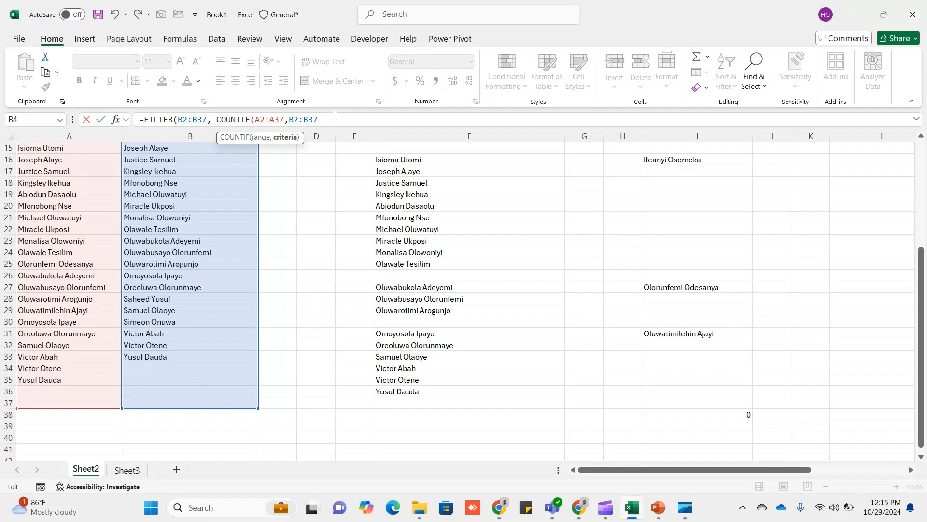
type(")=0")
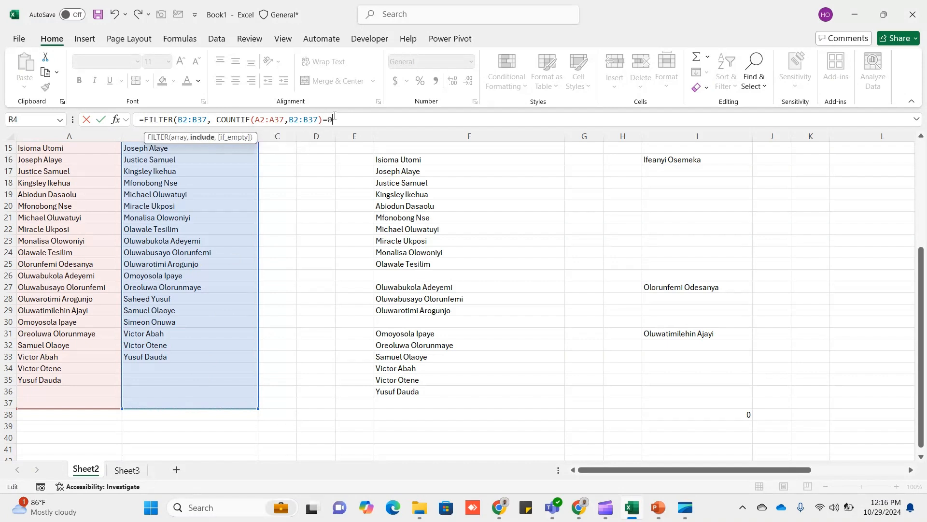
type(";")
type(" \"")
type(" \"")
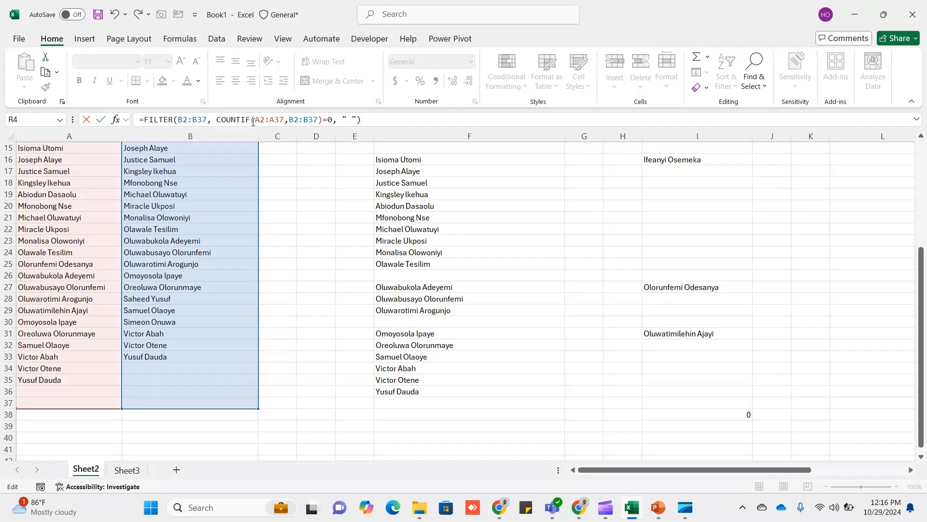
- Check the COUNTIF range, its criteria and the FILTER array in the R4 formula, and commit it to list the names below the heading
left_click_drag(254, 119, 283, 120)
left_click_drag(288, 120, 317, 121)
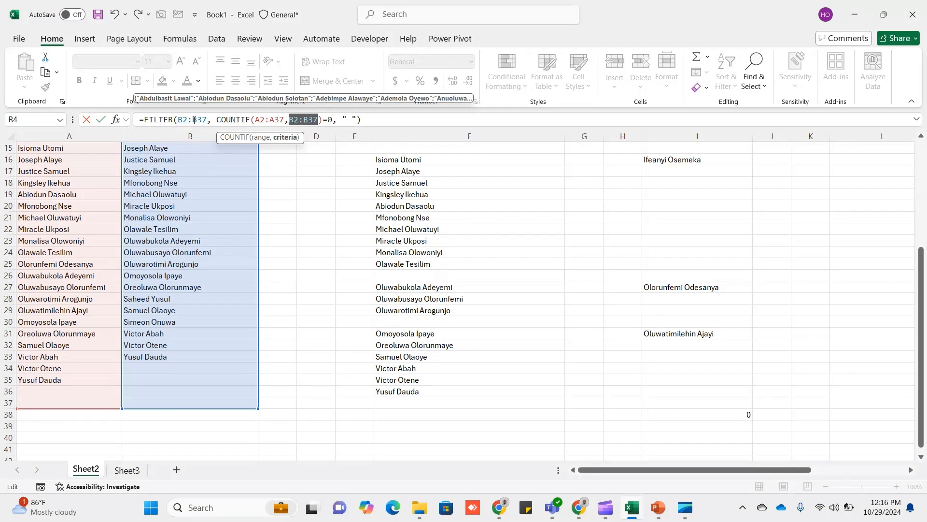
left_click_drag(208, 119, 179, 122)
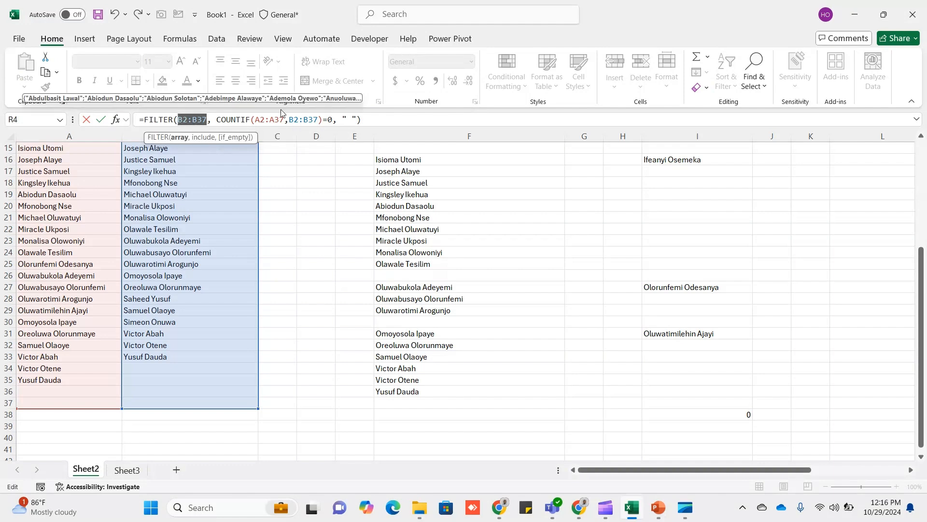
left_click(376, 120)
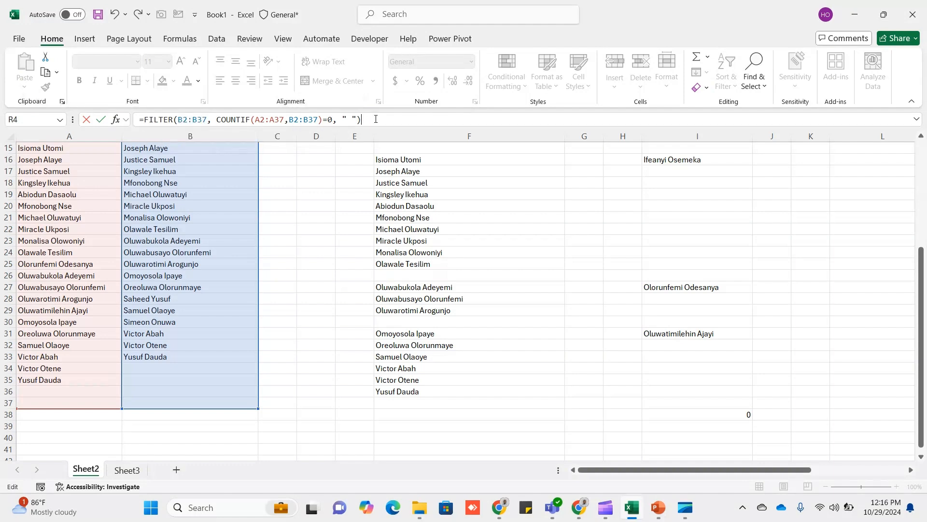
key("Return")
left_click_drag(848, 470, 891, 472)
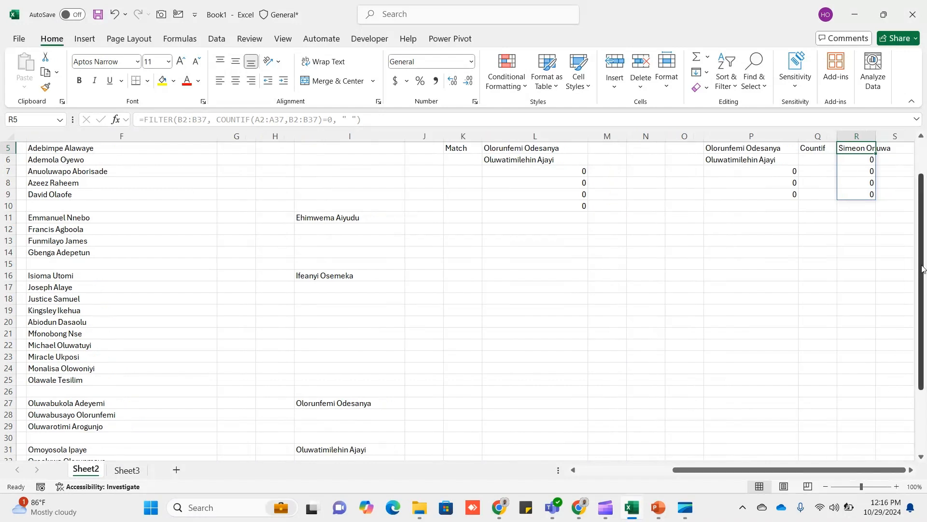
left_click_drag(922, 269, 922, 237)
left_click(841, 332)
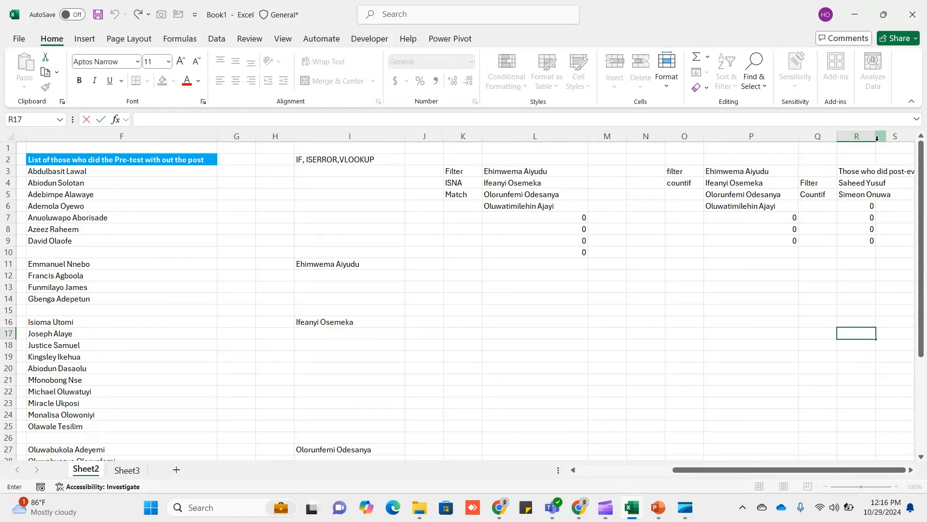
- Enter the heading "List of those who took both tests" in cell U3
left_click_drag(875, 138, 924, 144)
left_click_drag(815, 469, 856, 470)
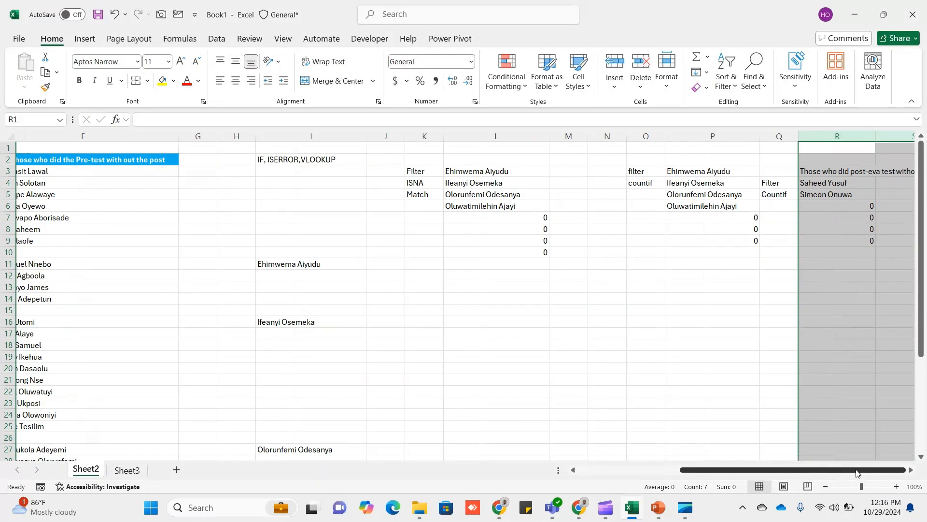
key("Right")
key("Right")
key("Right")
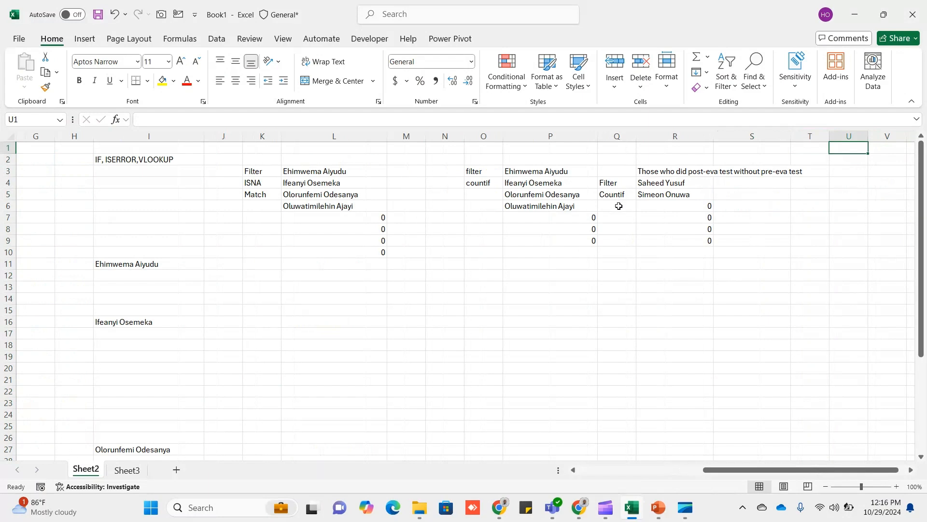
left_click(841, 180)
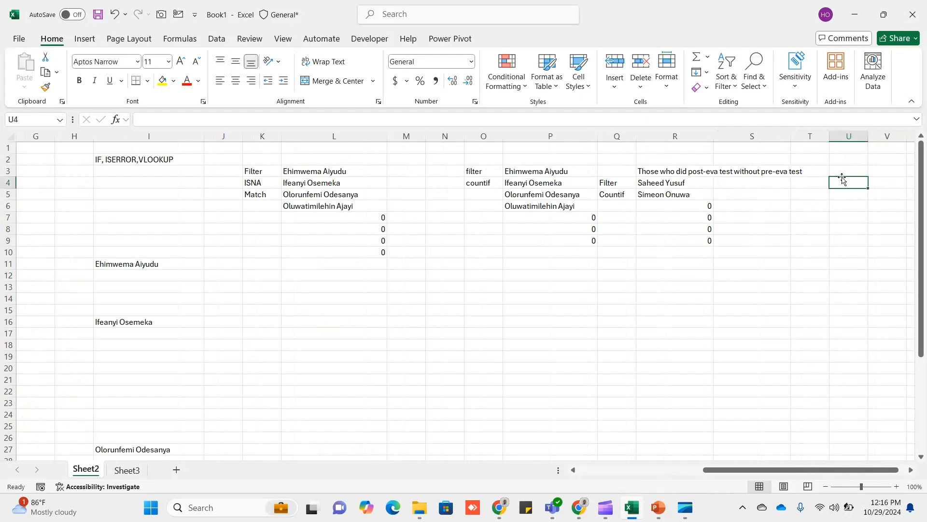
key("Up")
key("Right")
key("Right")
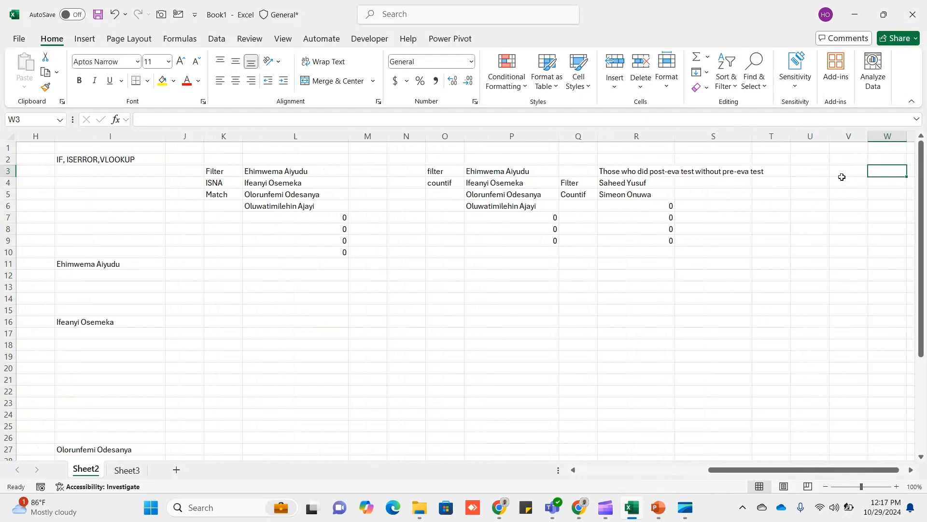
key("Left")
key("Left")
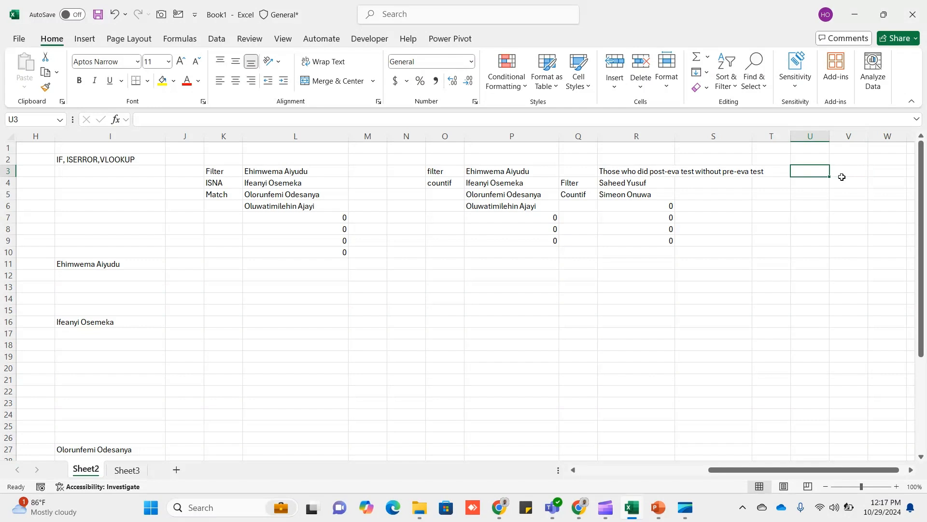
type("List")
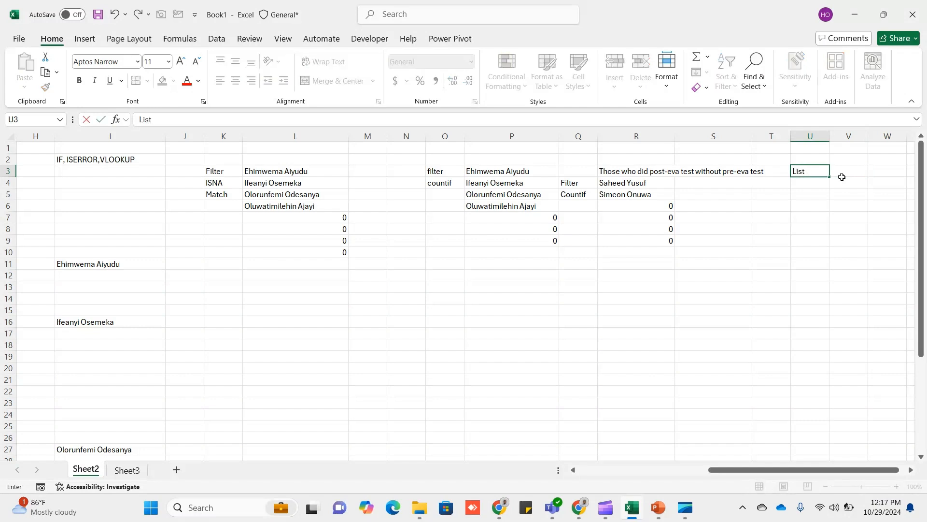
type(" of those who took both ")
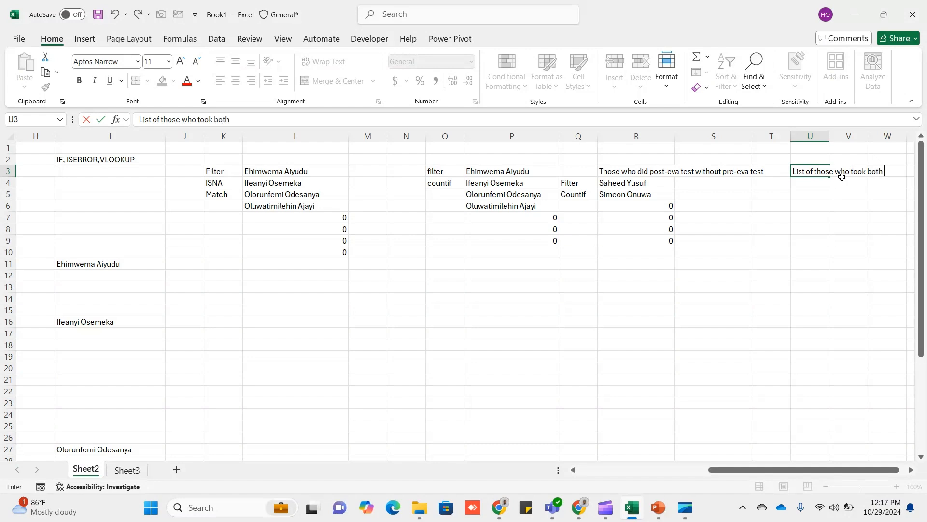
type("tests")
key("Return")
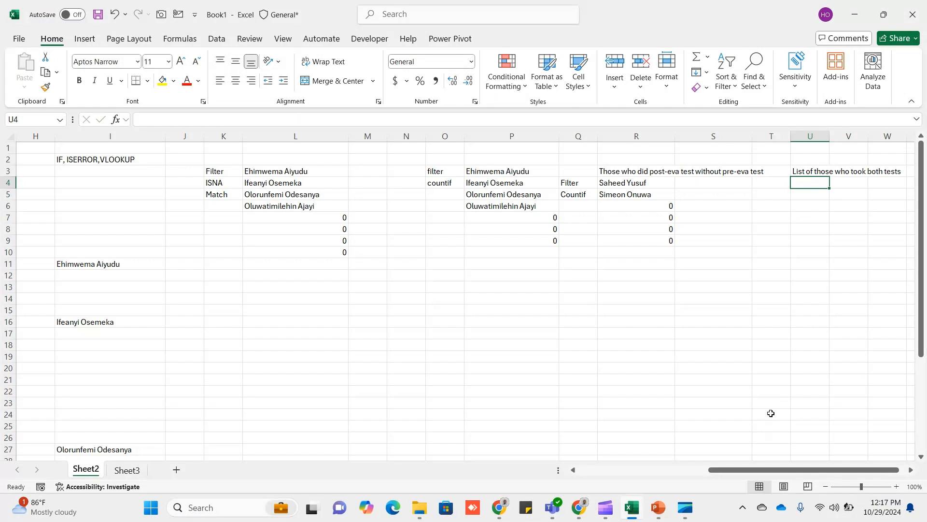
- Label cells T5 to T7 beside the new list with the function names filter, isnumber and match
key("Left")
key("Down")
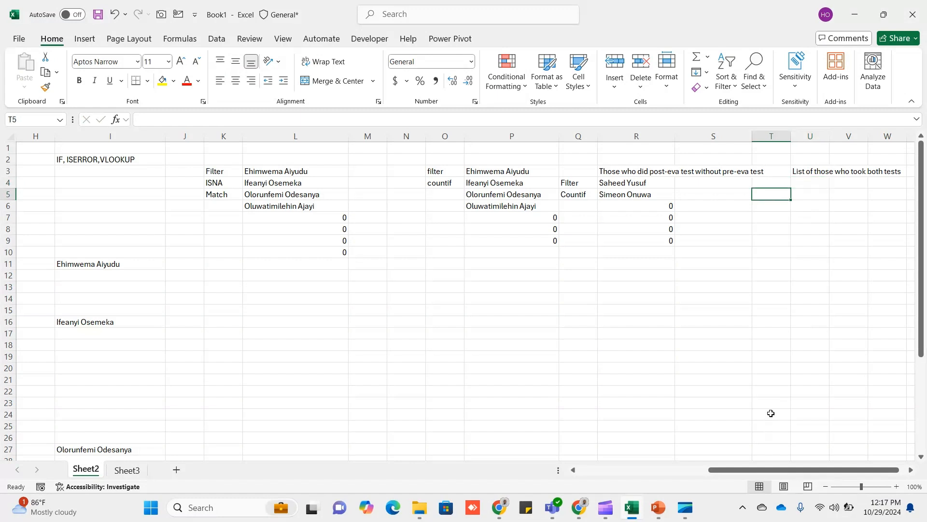
type("filter")
key("Return")
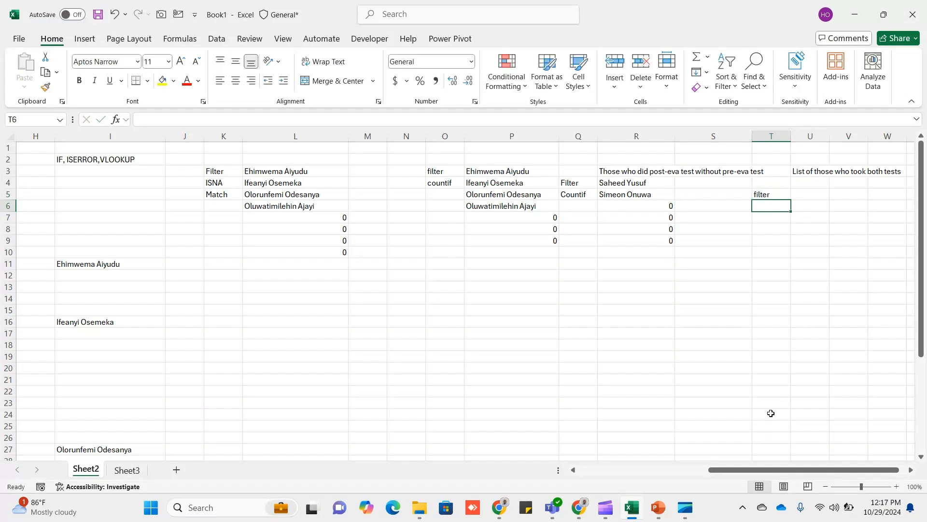
type("isnum")
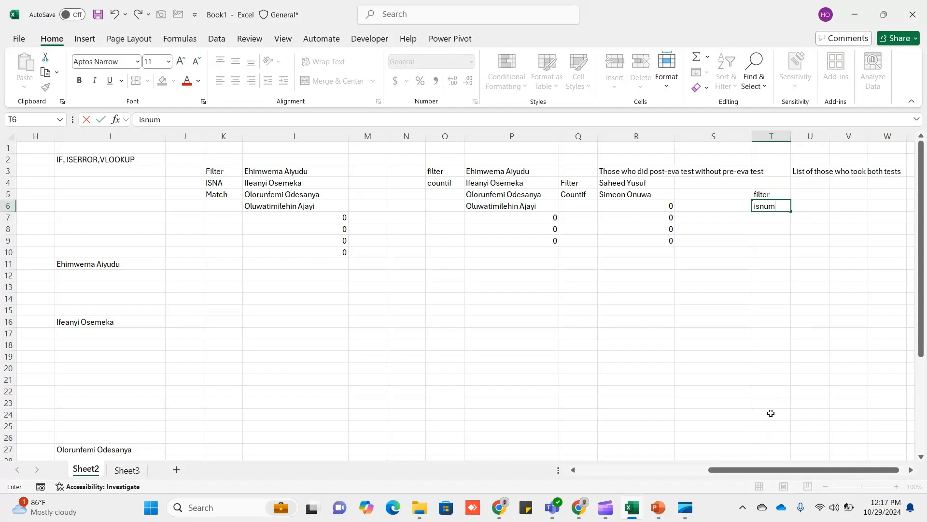
type("ber")
key("Return")
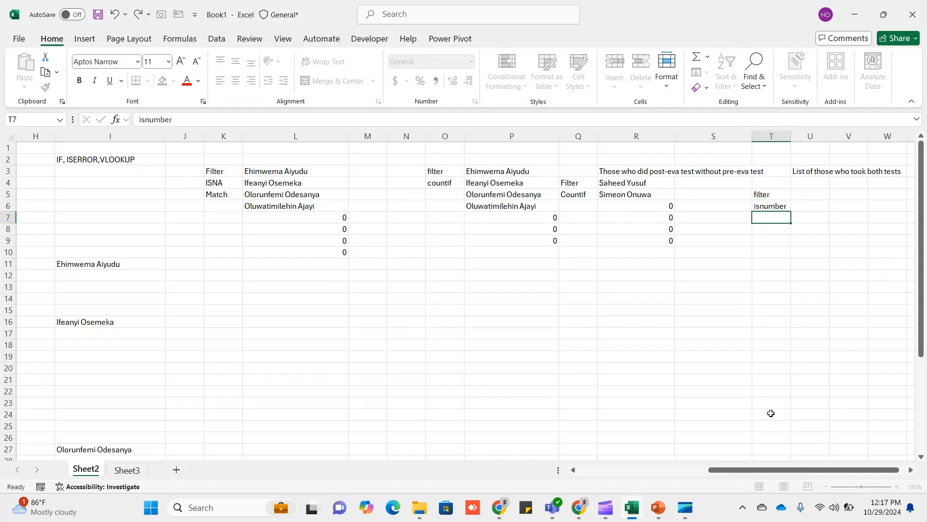
type("match")
key("Return")
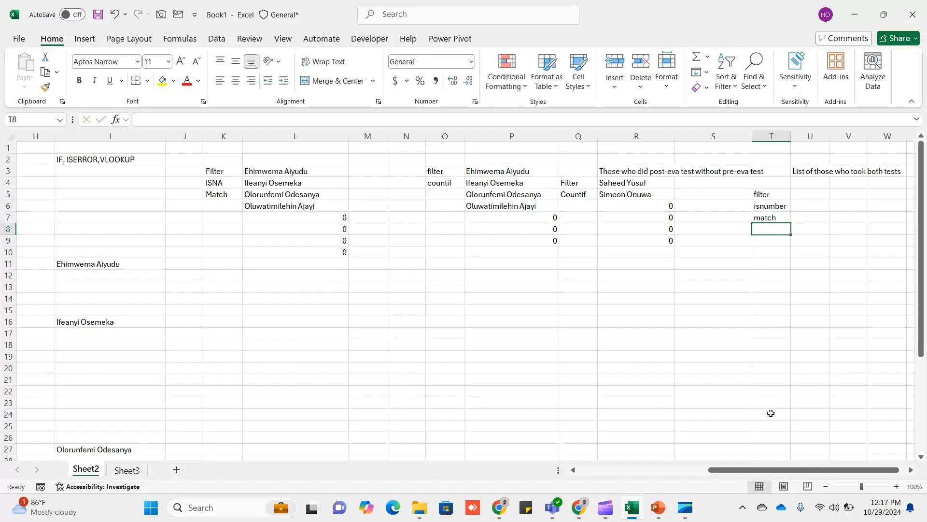
- Start a FILTER formula in U4 with the Pre column range A2:A37 as its array
left_click(811, 186)
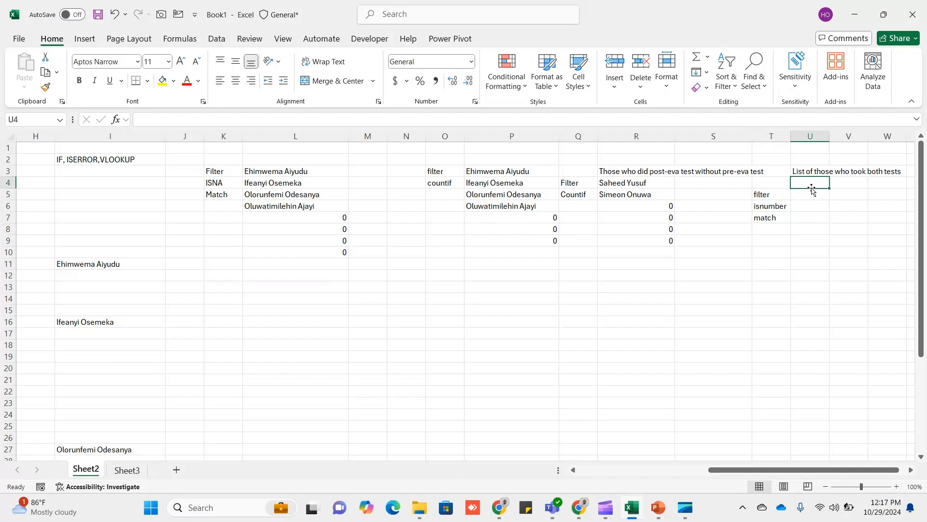
type("=f")
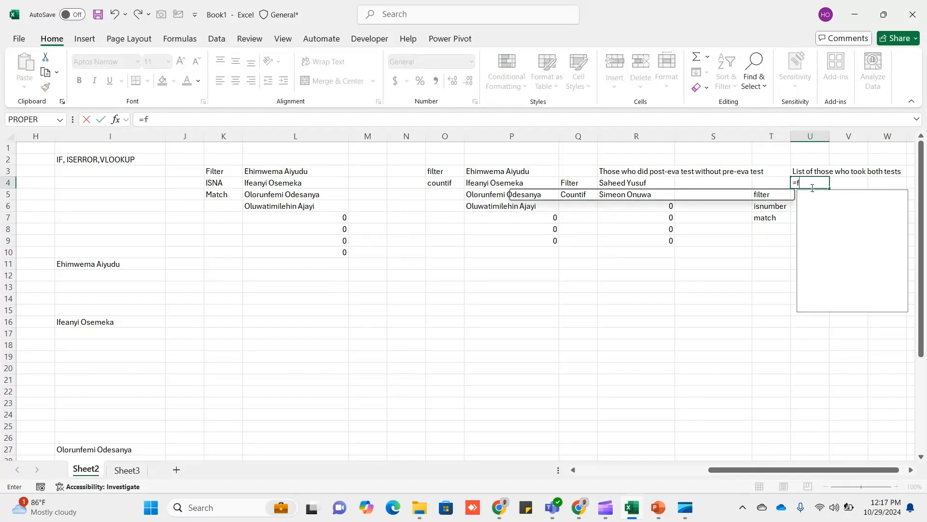
type("ilt")
key("Tab")
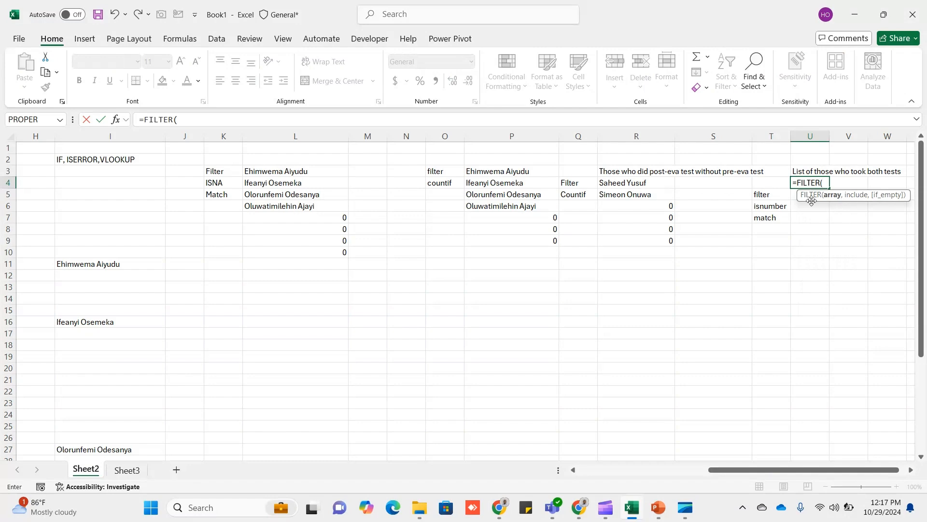
left_click_drag(729, 467, 548, 469)
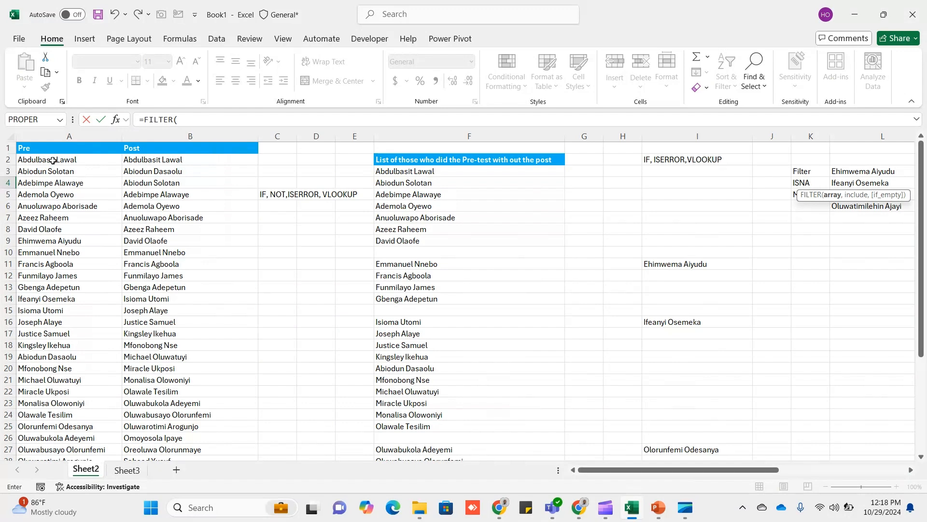
left_click_drag(56, 155, 91, 444)
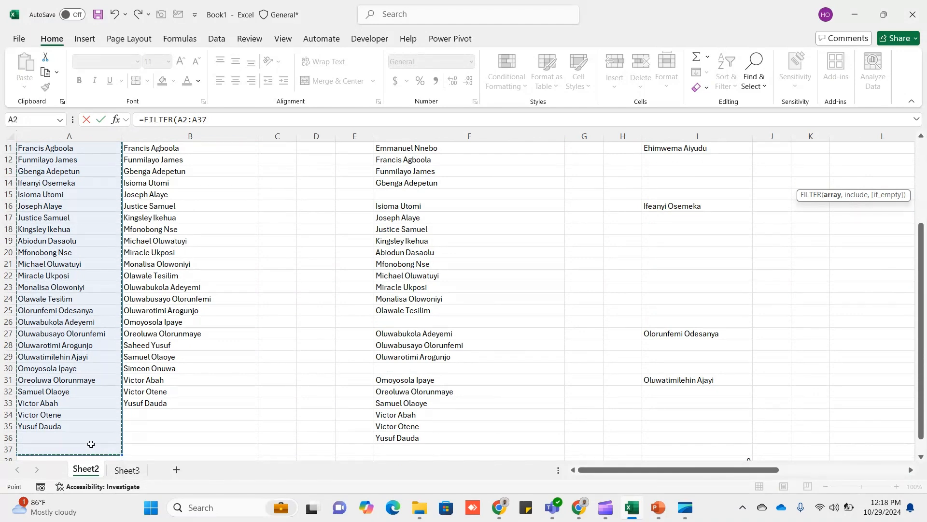
type(",")
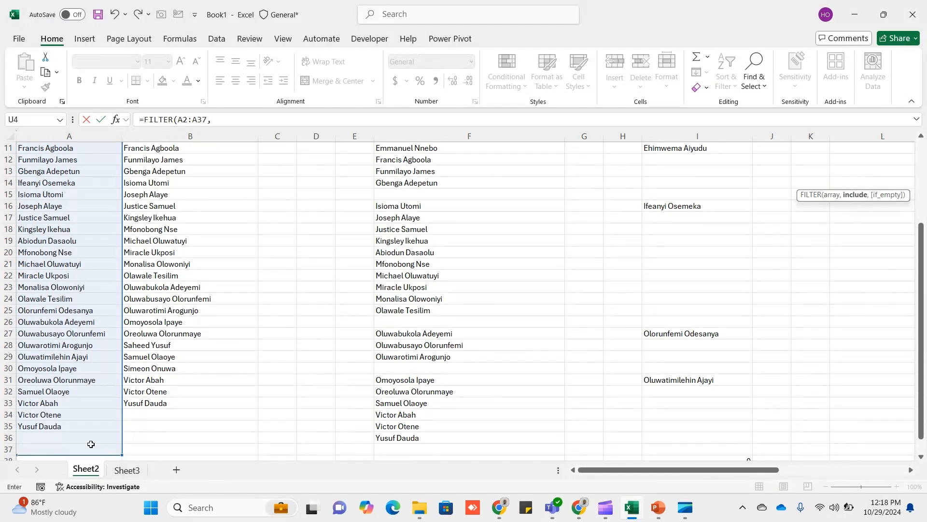
- Nest ISNUMBER and MATCH as the include argument of the U4 formula, with A2:A37 as the MATCH lookup value
type("is")
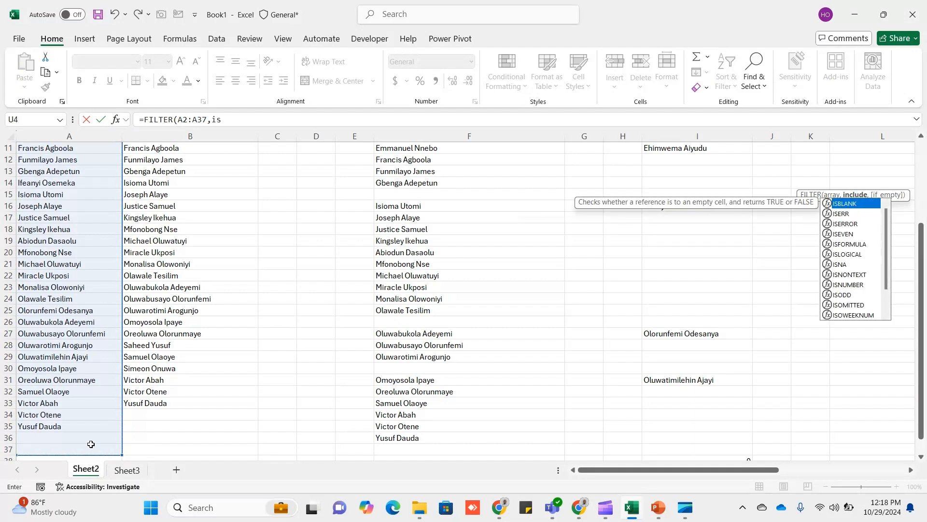
type("num")
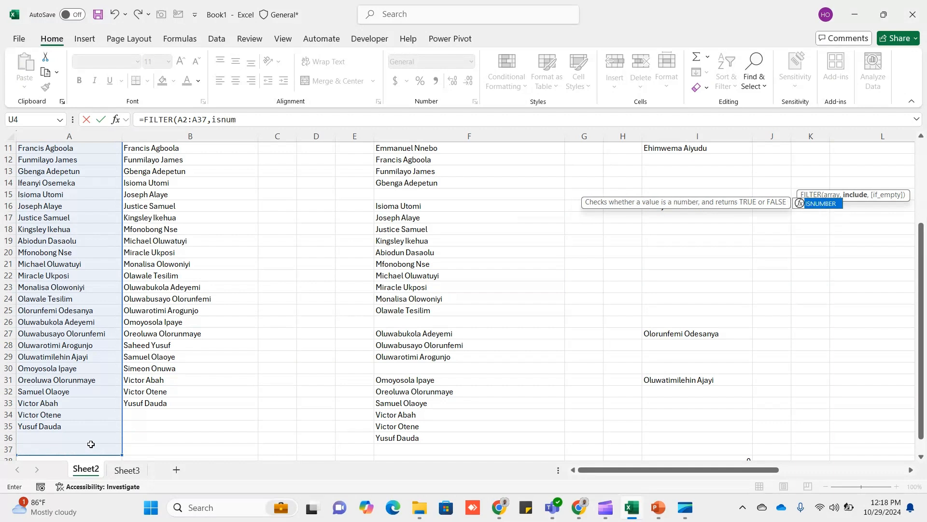
key("Tab")
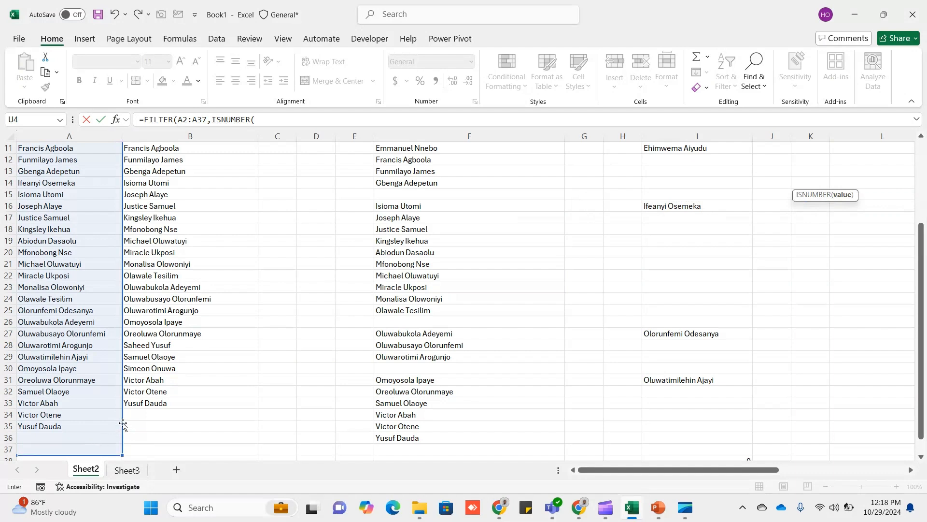
type("match")
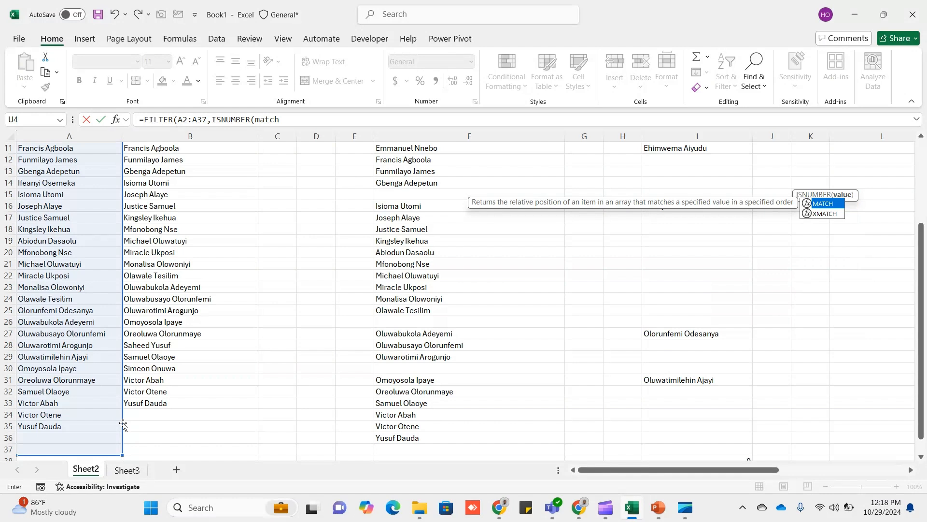
key("Tab")
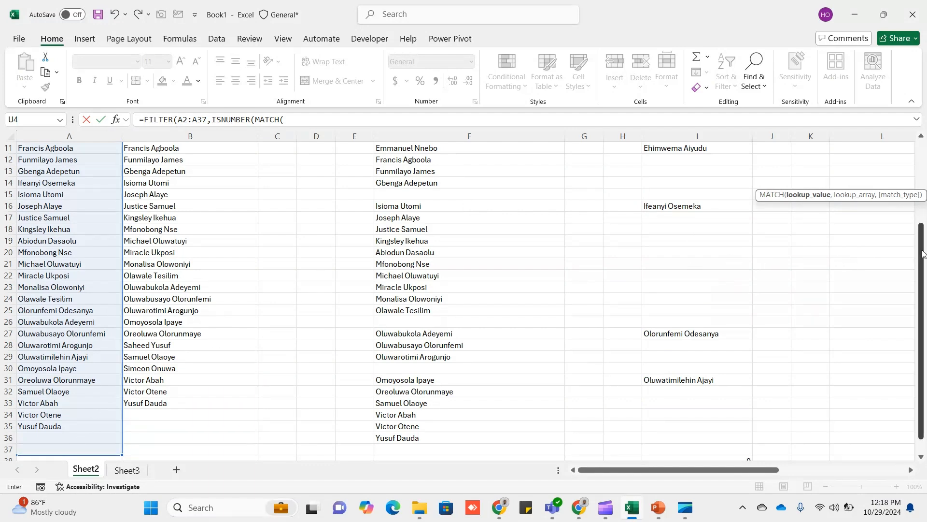
left_click_drag(923, 253, 923, 153)
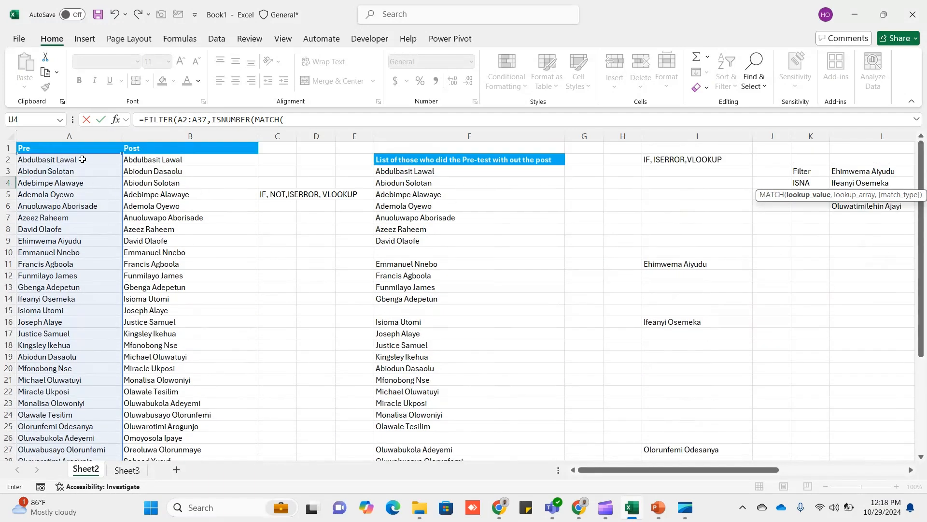
left_click_drag(82, 159, 94, 427)
type(",")
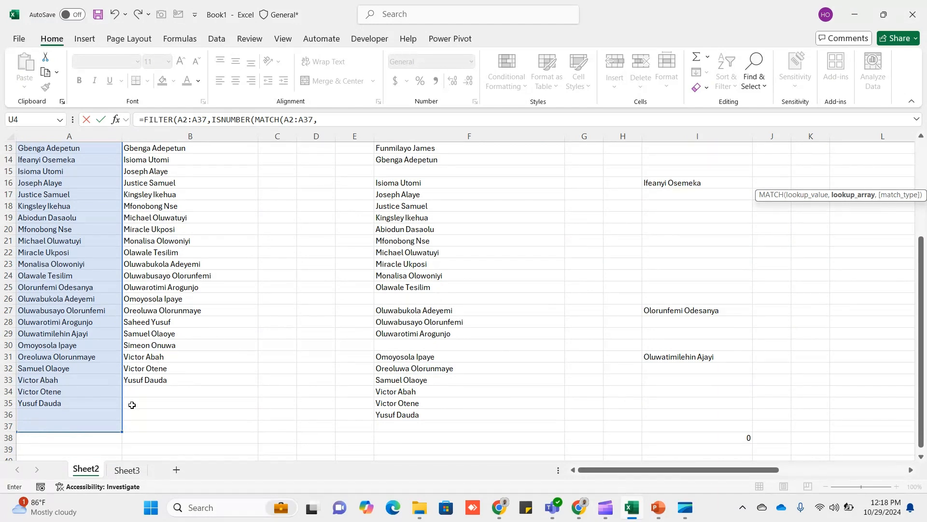
- Set the Post column range B2:B37 as the MATCH lookup array and commit the formula, accepting the suggested closing parentheses
left_click_drag(143, 423, 165, 160)
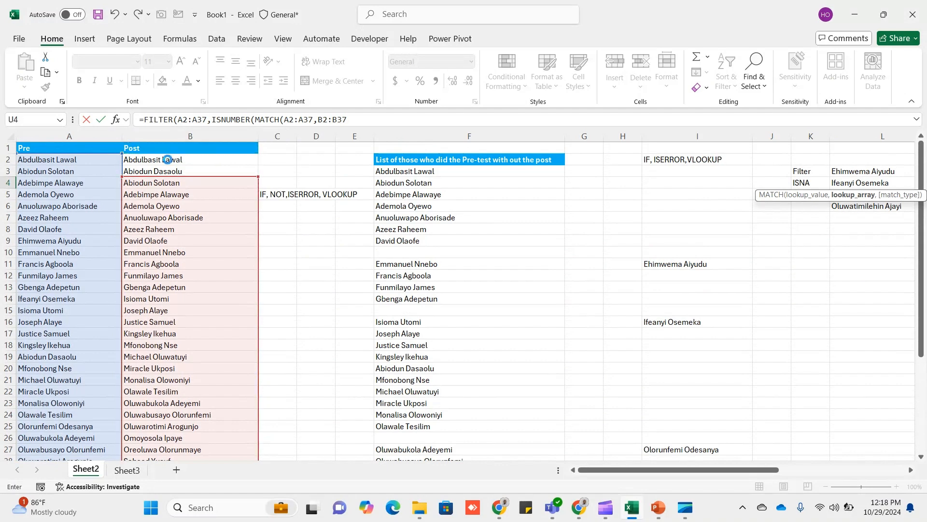
key("Return")
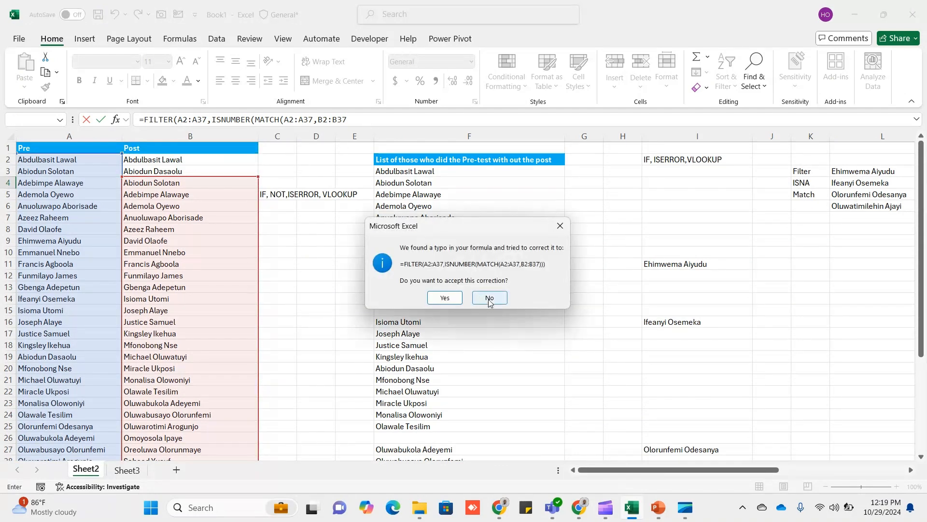
left_click(444, 297)
left_click(256, 160)
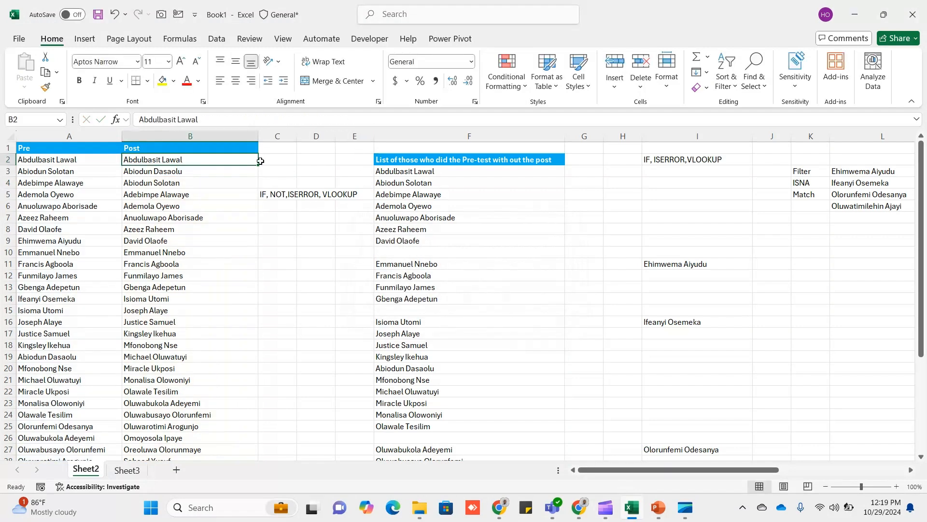
key("Down")
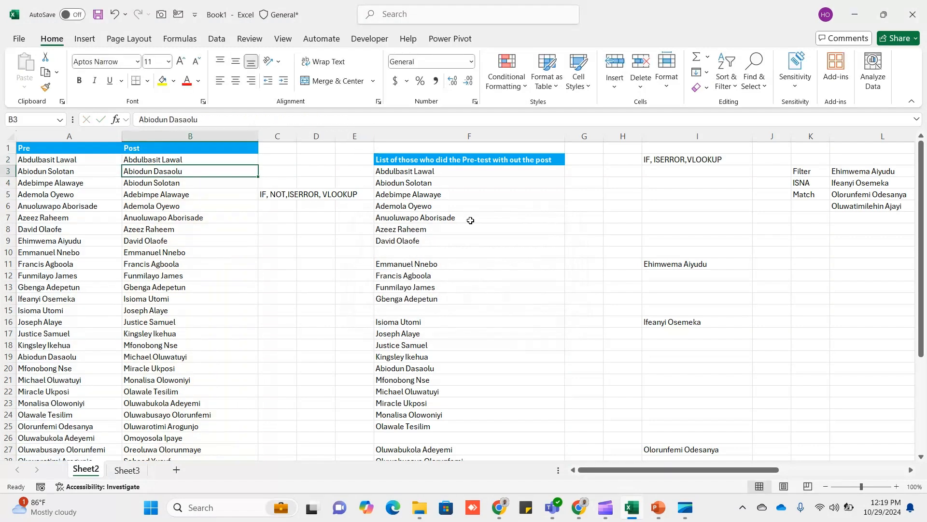
- Edit the FILTER formula in U4 so its MATCH function uses match type 0 for an exact match
left_click_drag(747, 473, 844, 473)
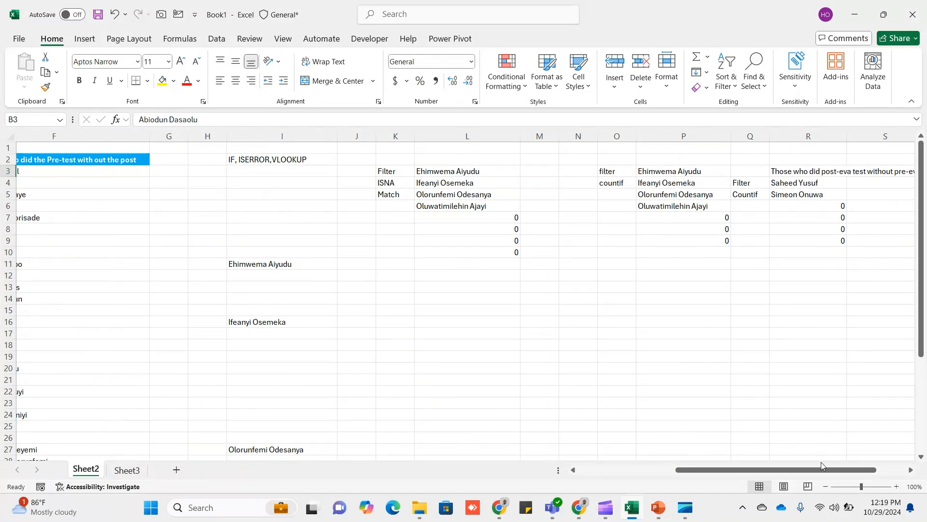
left_click_drag(782, 470, 847, 453)
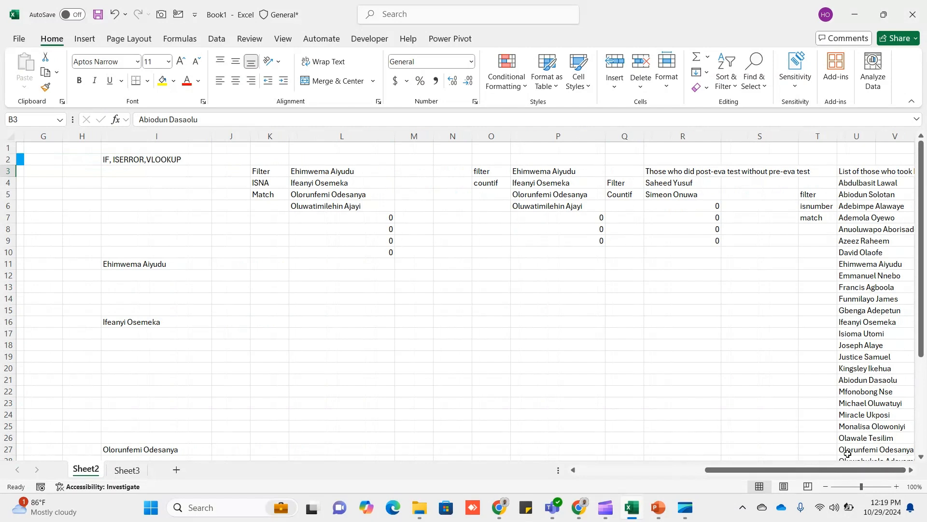
left_click(859, 183)
left_click(378, 123)
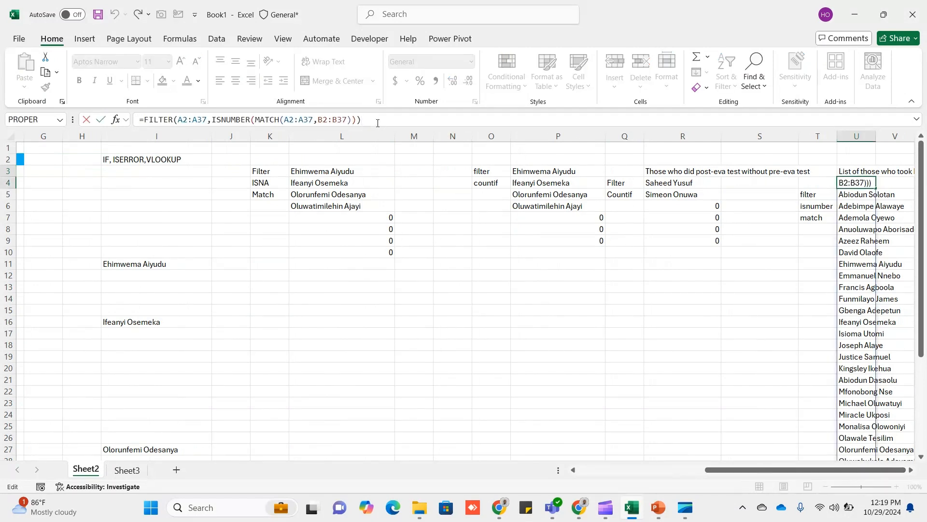
key("BackSpace")
key("BackSpace")
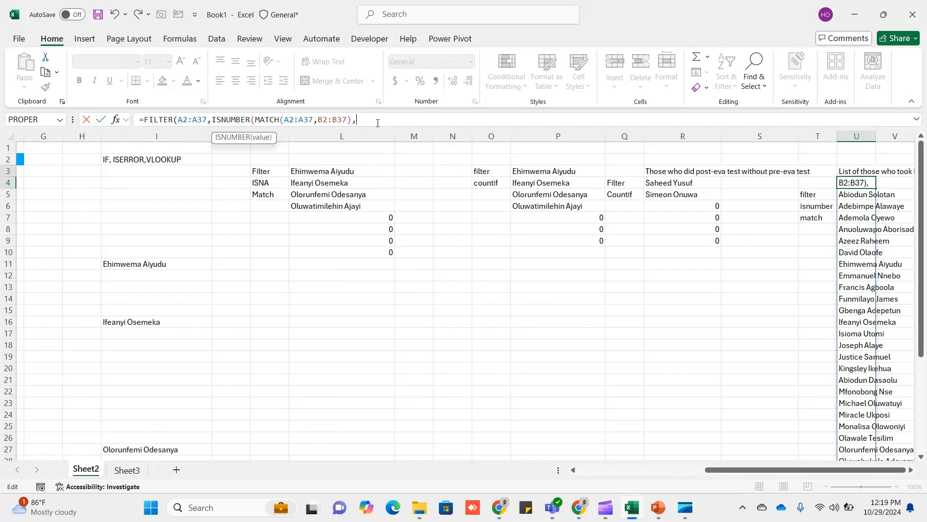
key("BackSpace")
key("BackSpace")
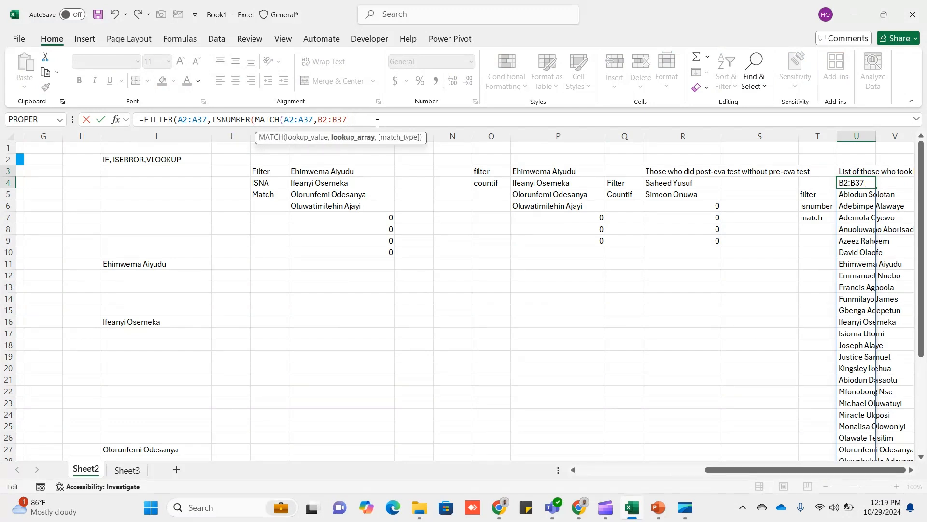
type(",")
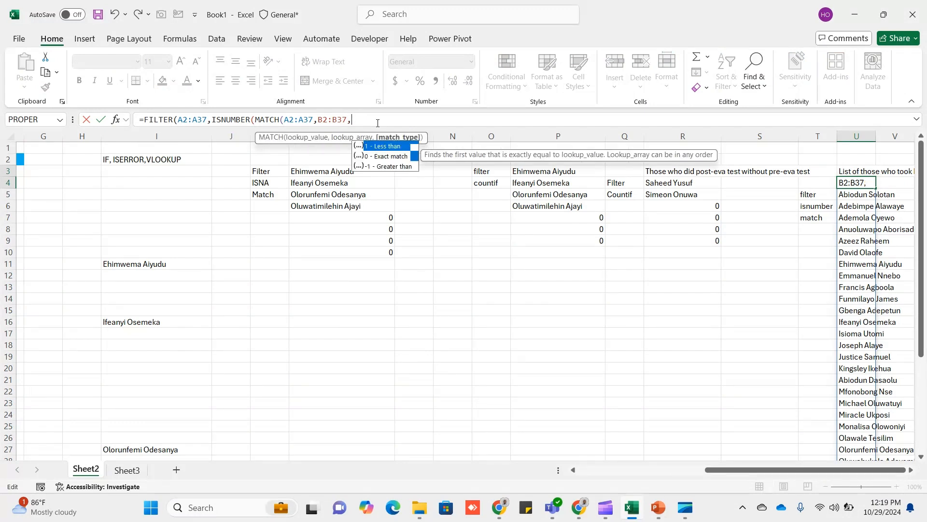
key("Escape")
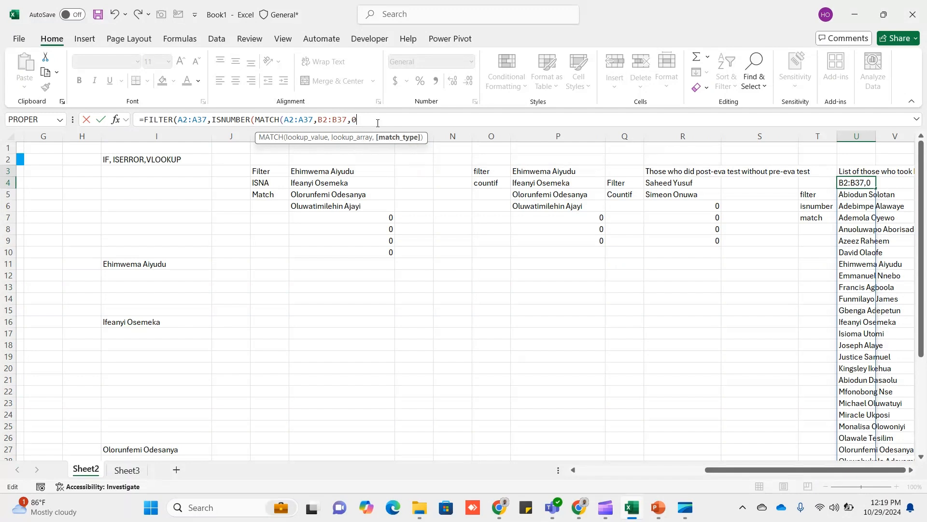
type("0)")
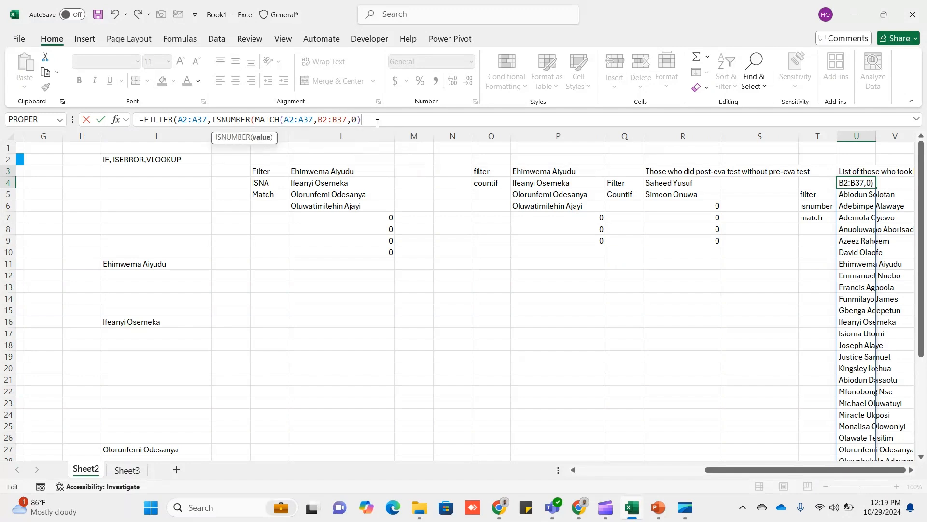
- Close the ISNUMBER argument in the U4 formula, add "No match" as FILTER's if_empty value, and commit the formula
type(",")
key("BackSpace")
type(")")
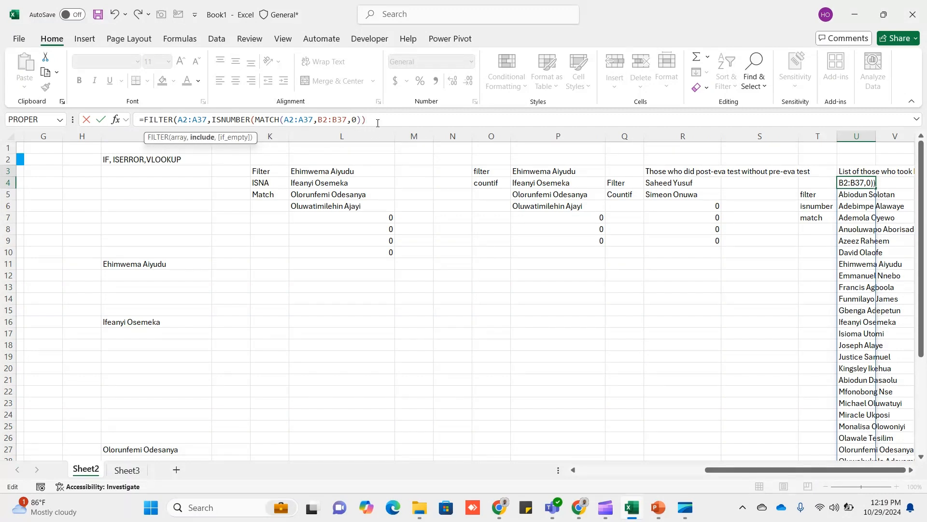
type(",")
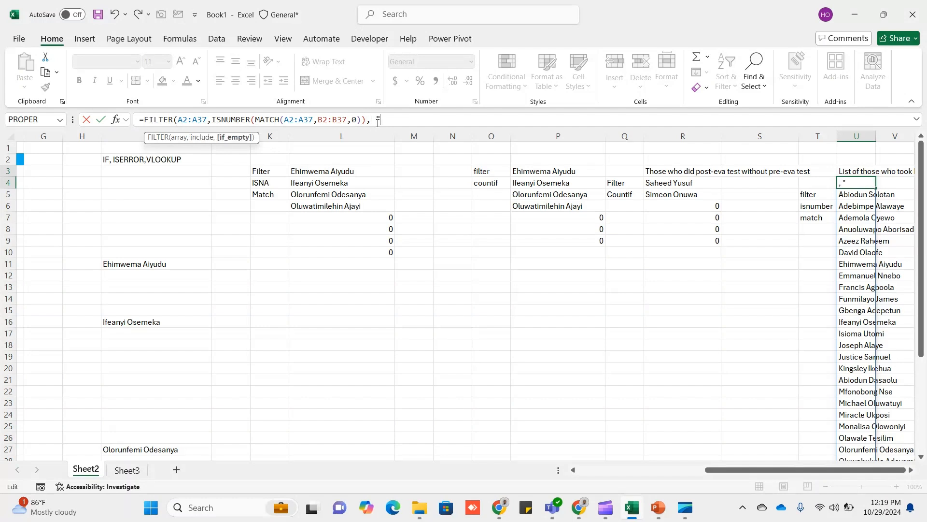
type(" \"No")
type("match\")")
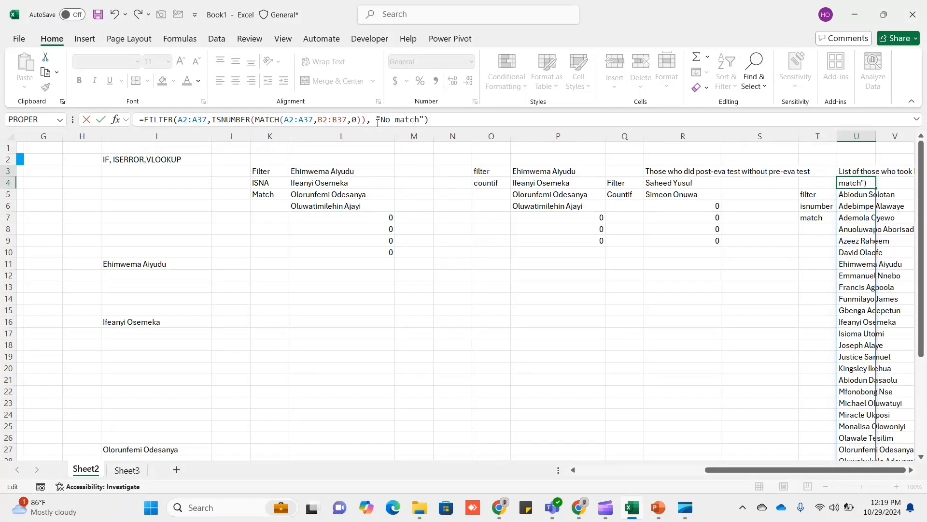
key("Return")
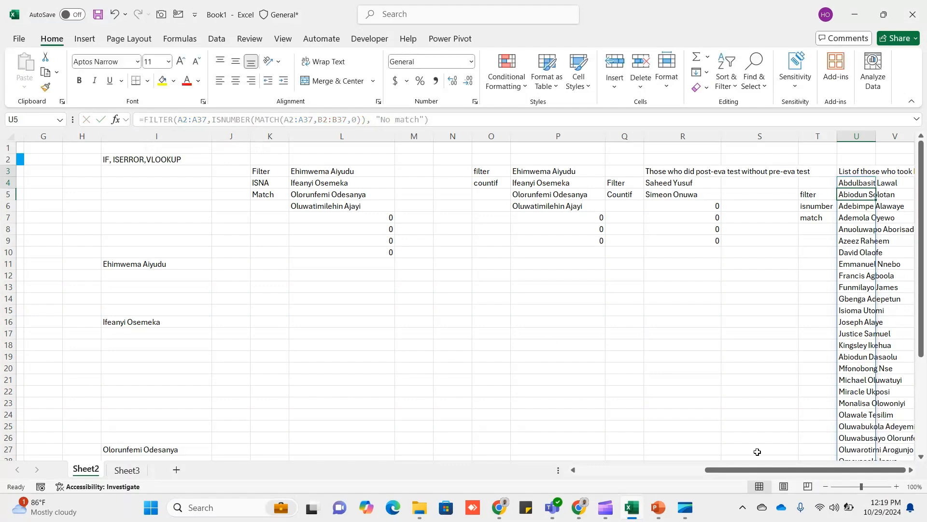
- Widen columns U and V so the heading and names of those who took both tests fit inside column U
left_click_drag(755, 472, 861, 471)
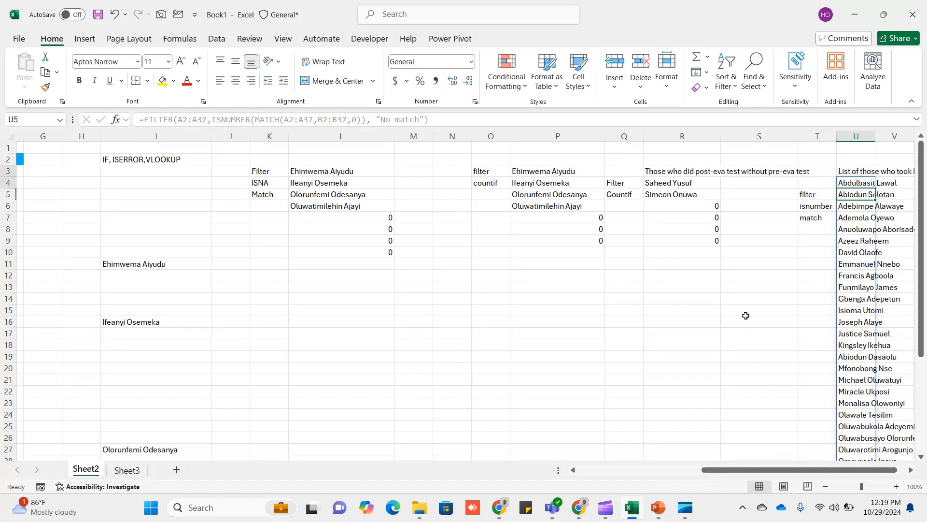
key("Right")
key("Right")
key("Right")
key("Right")
key("Right")
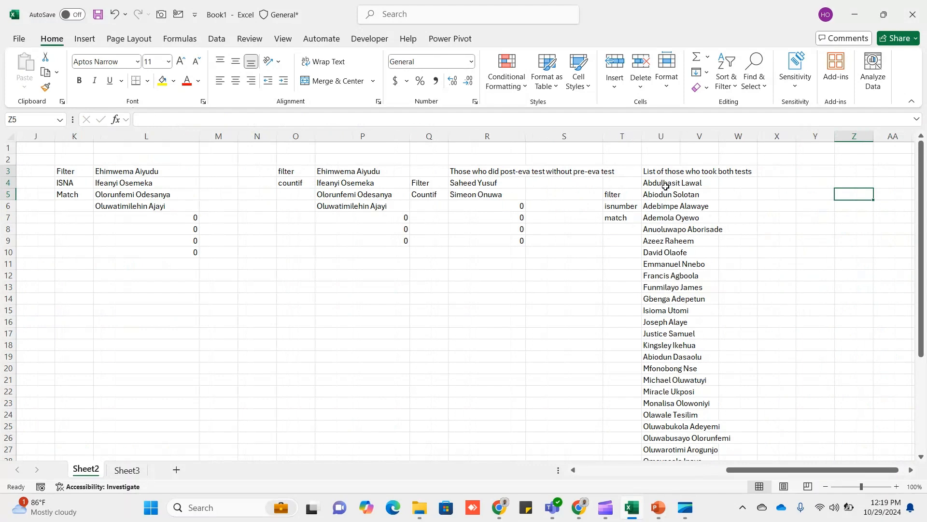
left_click_drag(719, 137, 792, 137)
left_click_drag(681, 137, 773, 138)
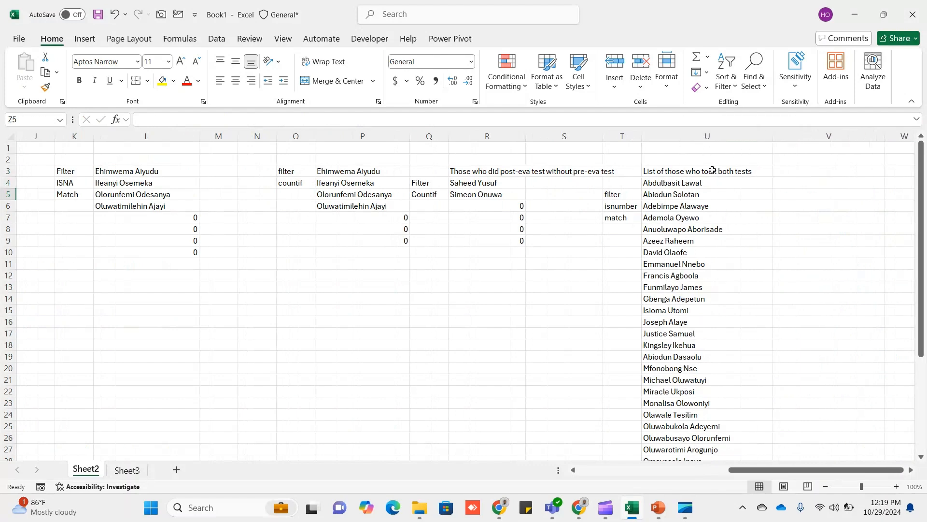
- Review the completed FILTER, ISNUMBER and MATCH formula in U4 and leave it unchanged
left_click(676, 182)
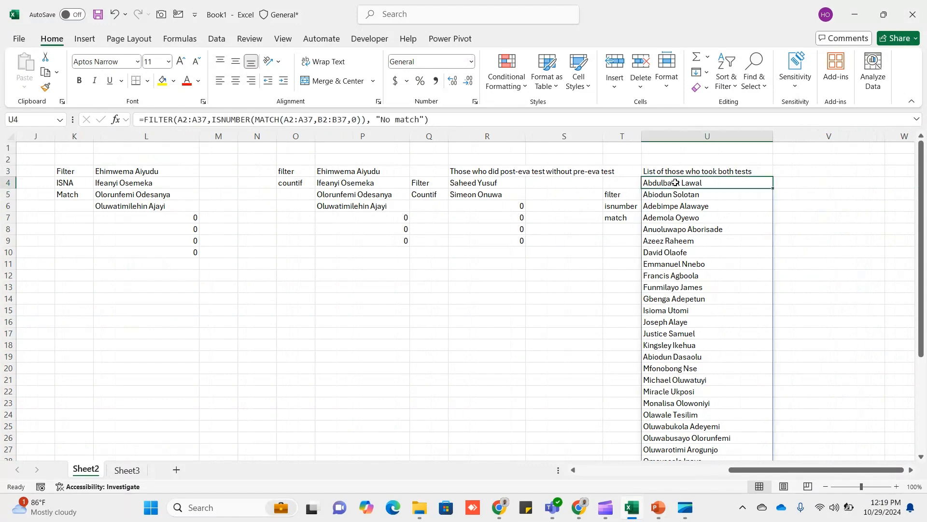
left_click(455, 119)
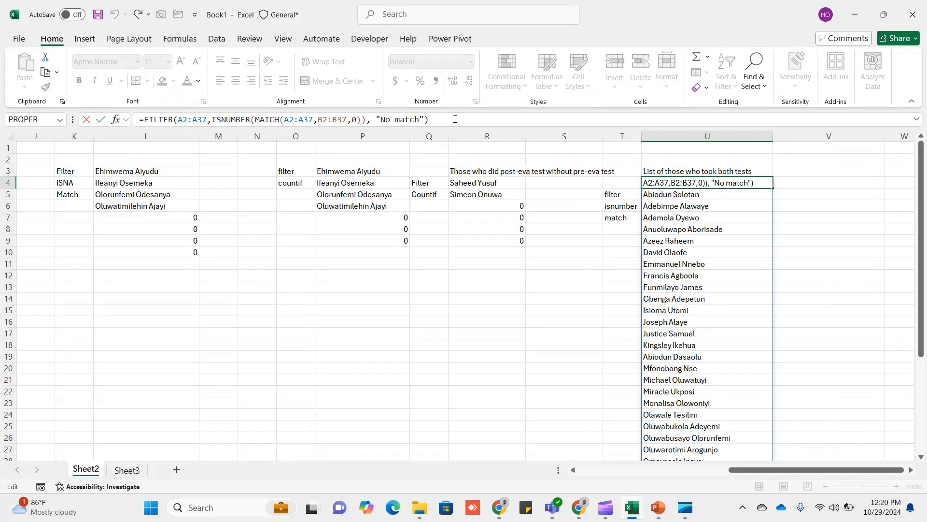
key("Return")
left_click(437, 330)
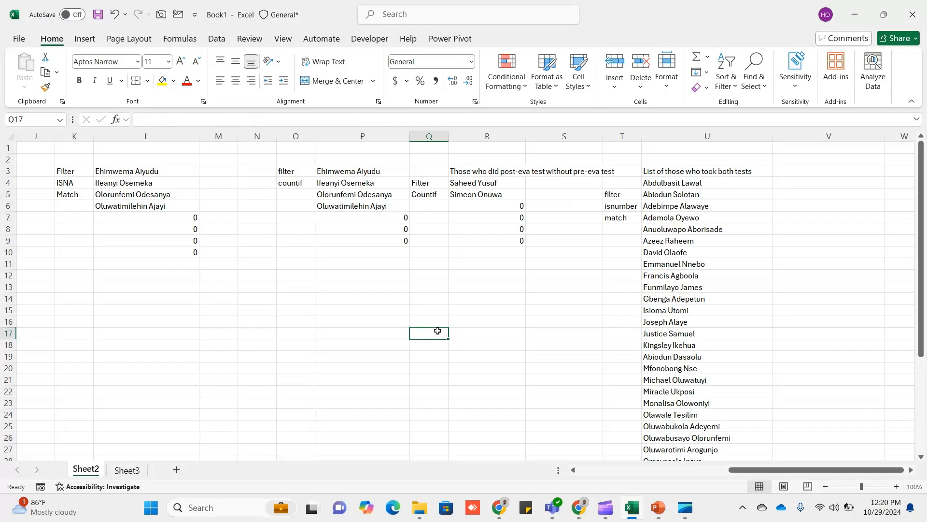
left_click(379, 321)
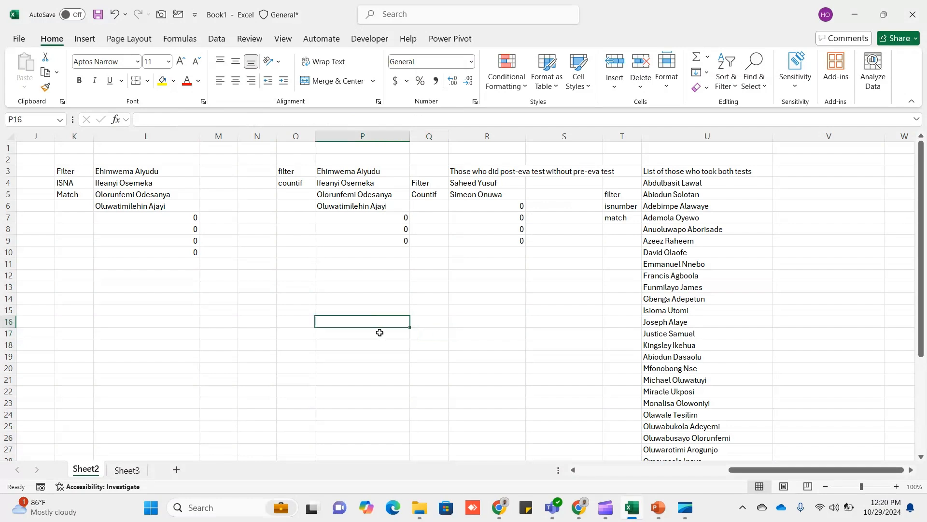
left_click(380, 332)
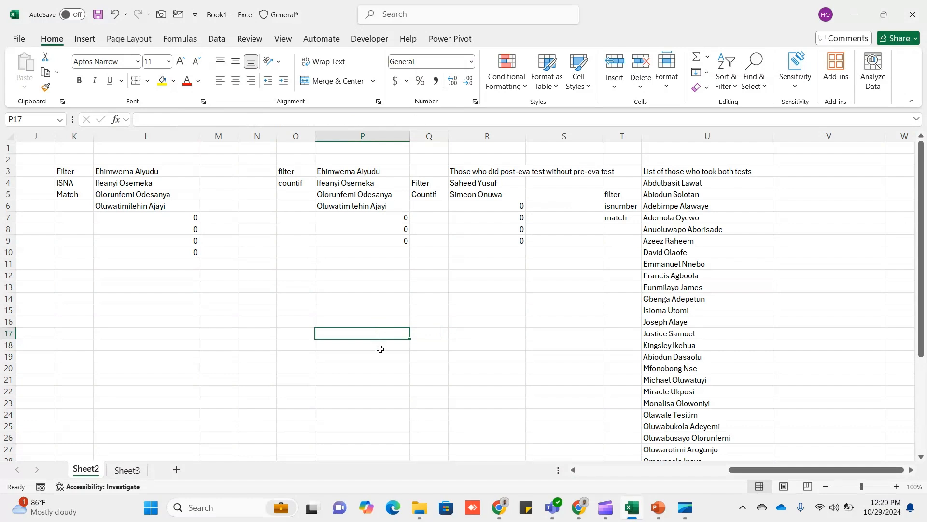
left_click(388, 276)
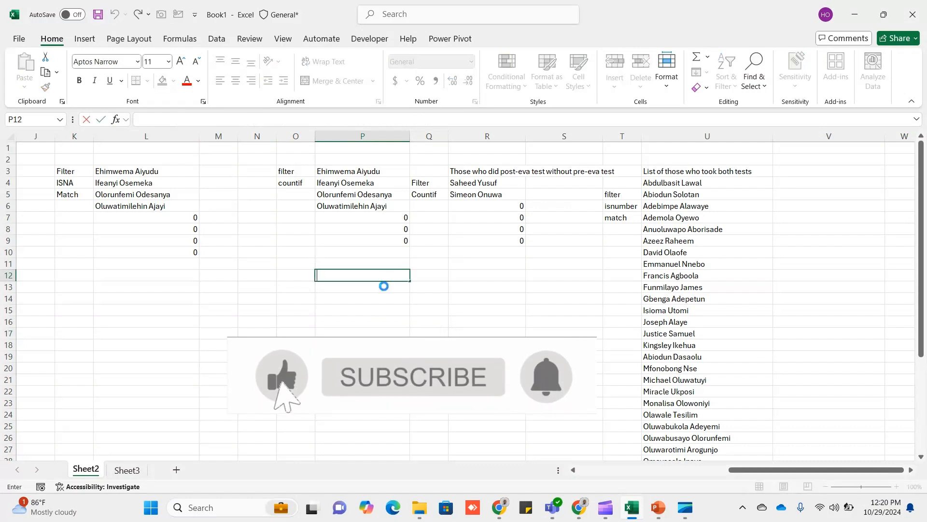
double_click(385, 287)
left_click(381, 303)
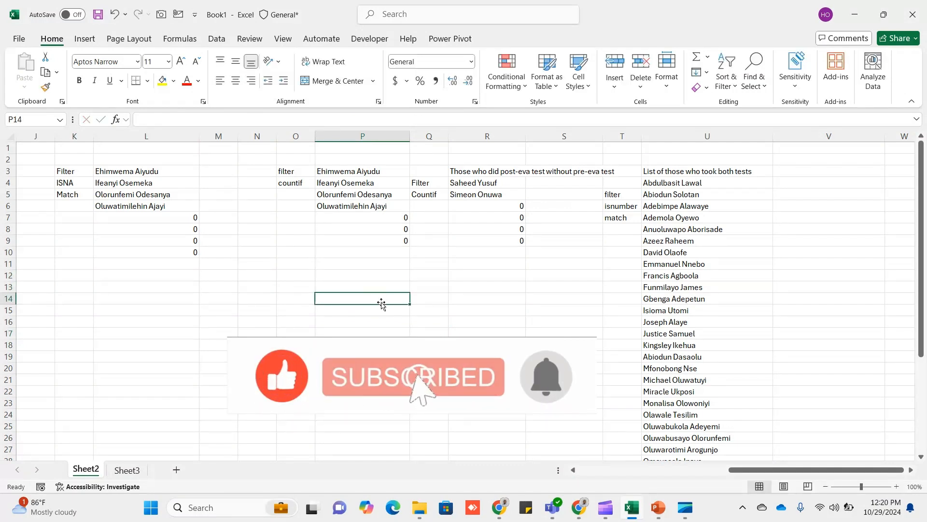